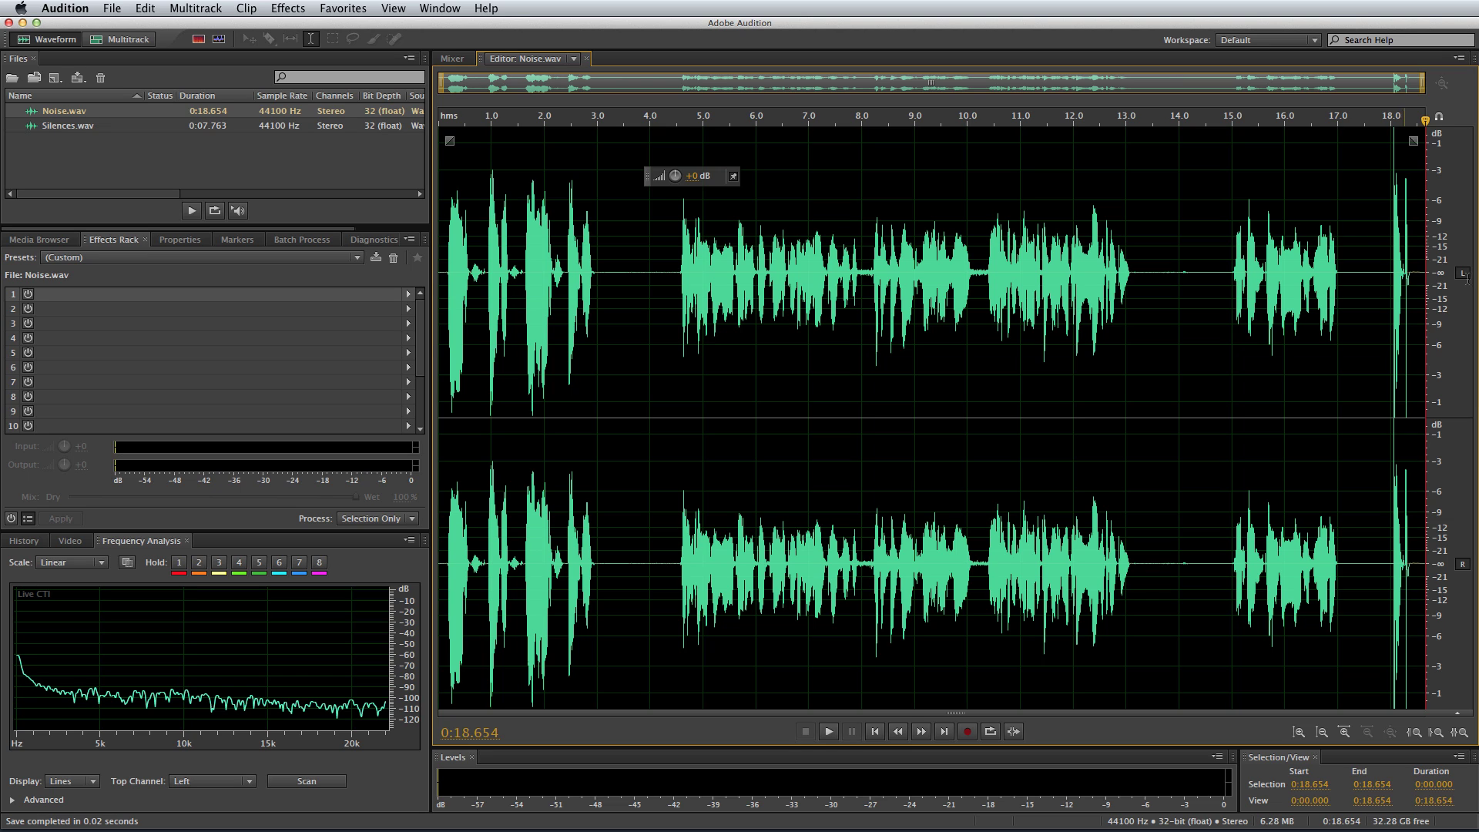
# Select the opening 3.465 seconds of Noise.wav and play them back.
pyautogui.moveTo(621, 244); pyautogui.dragTo(292, 231)
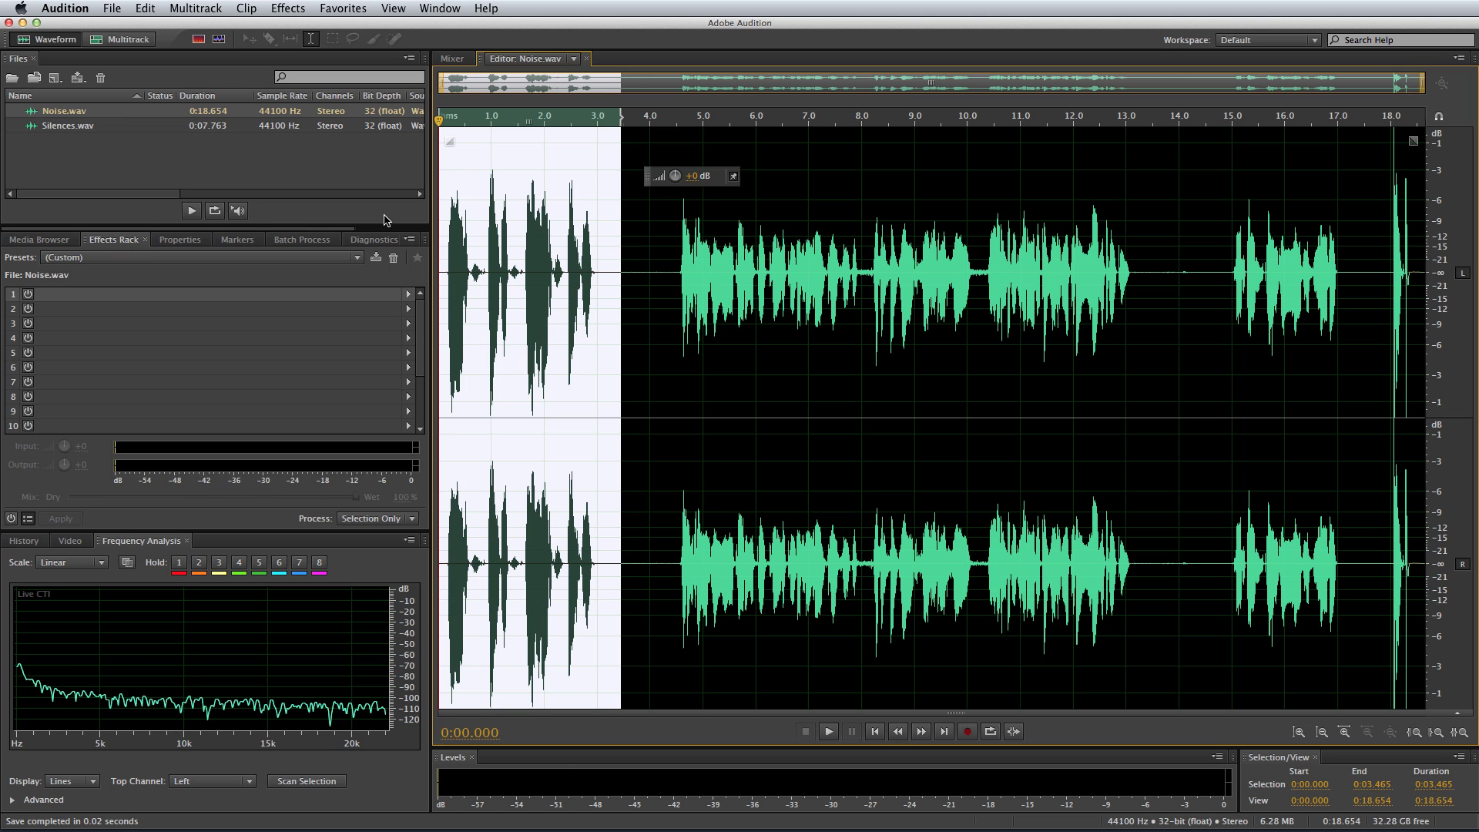
pyautogui.press('space')
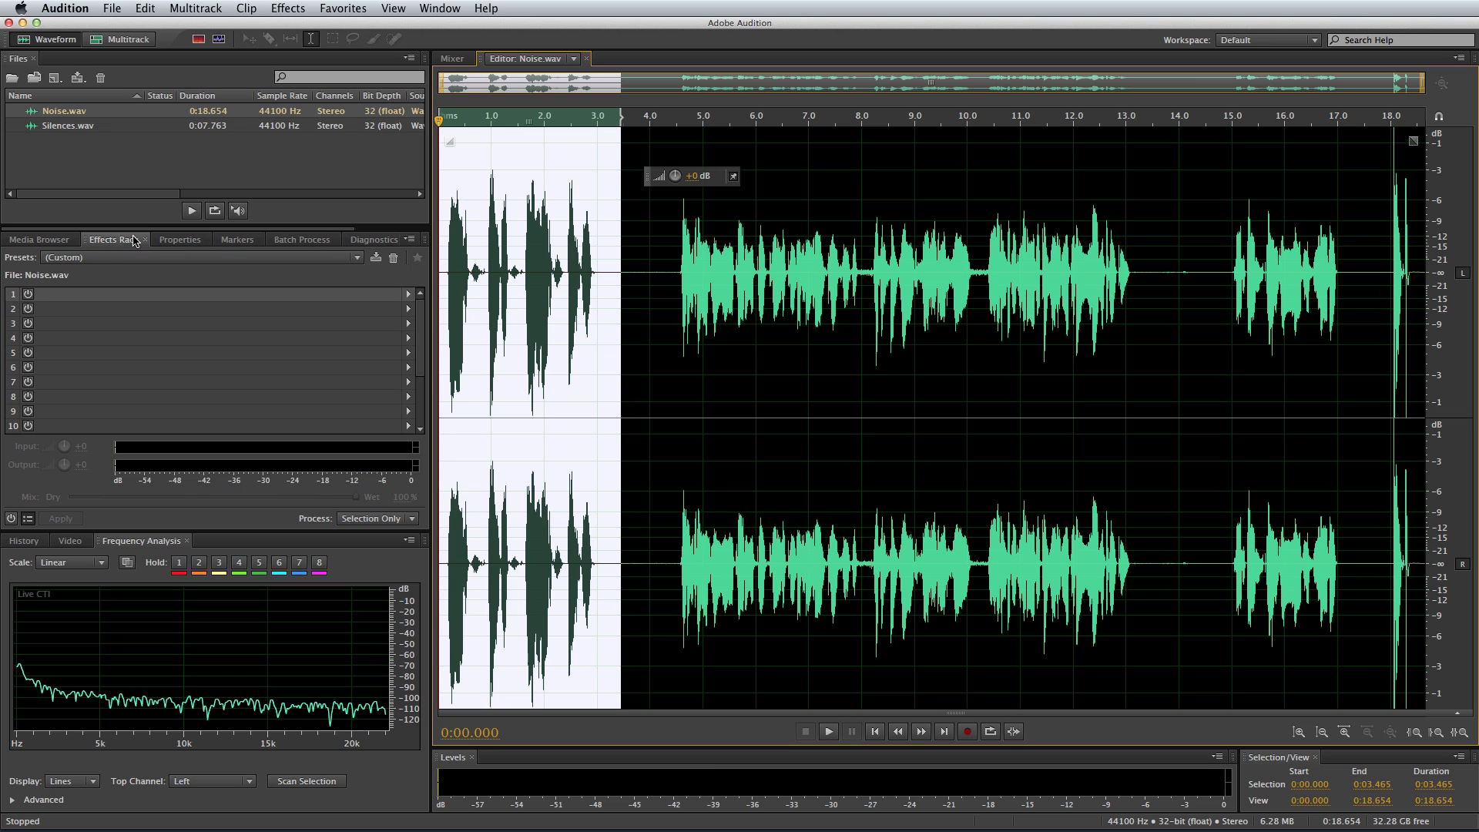
# Insert Dynamics Processing into the first effects-rack slot and show its preset list.
pyautogui.click(97, 241)
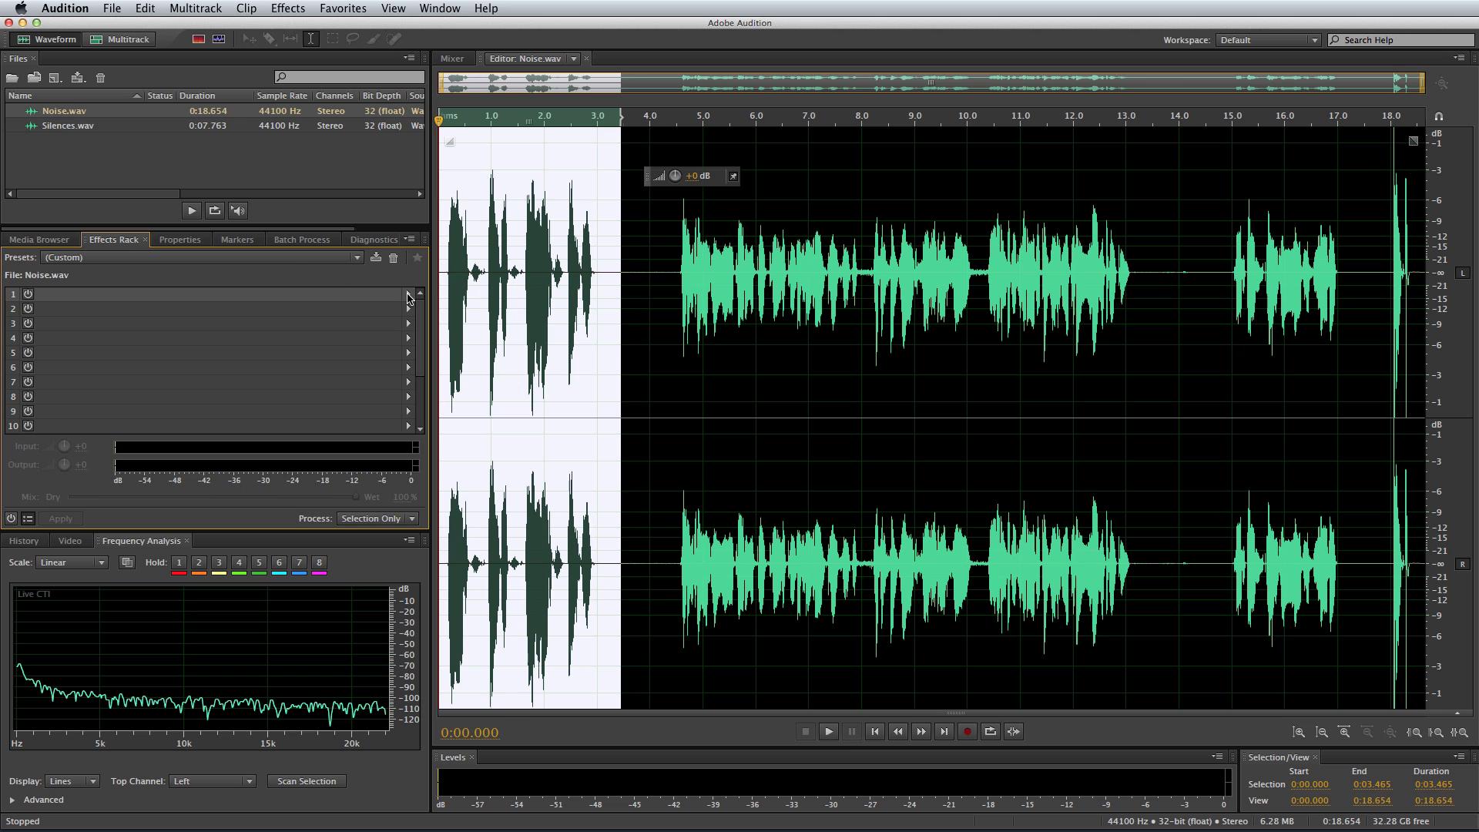
pyautogui.click(409, 295)
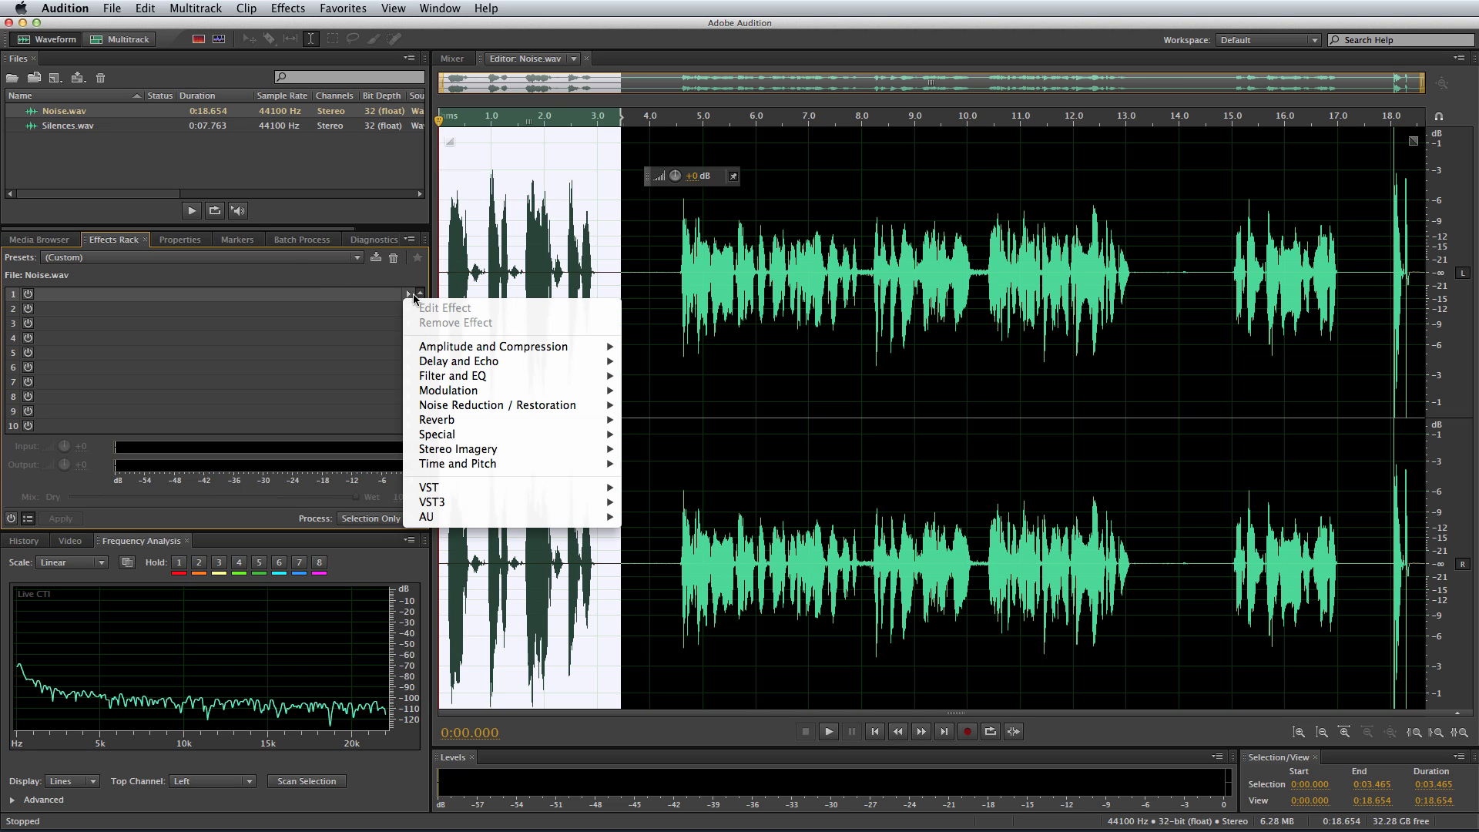
pyautogui.moveTo(529, 349)
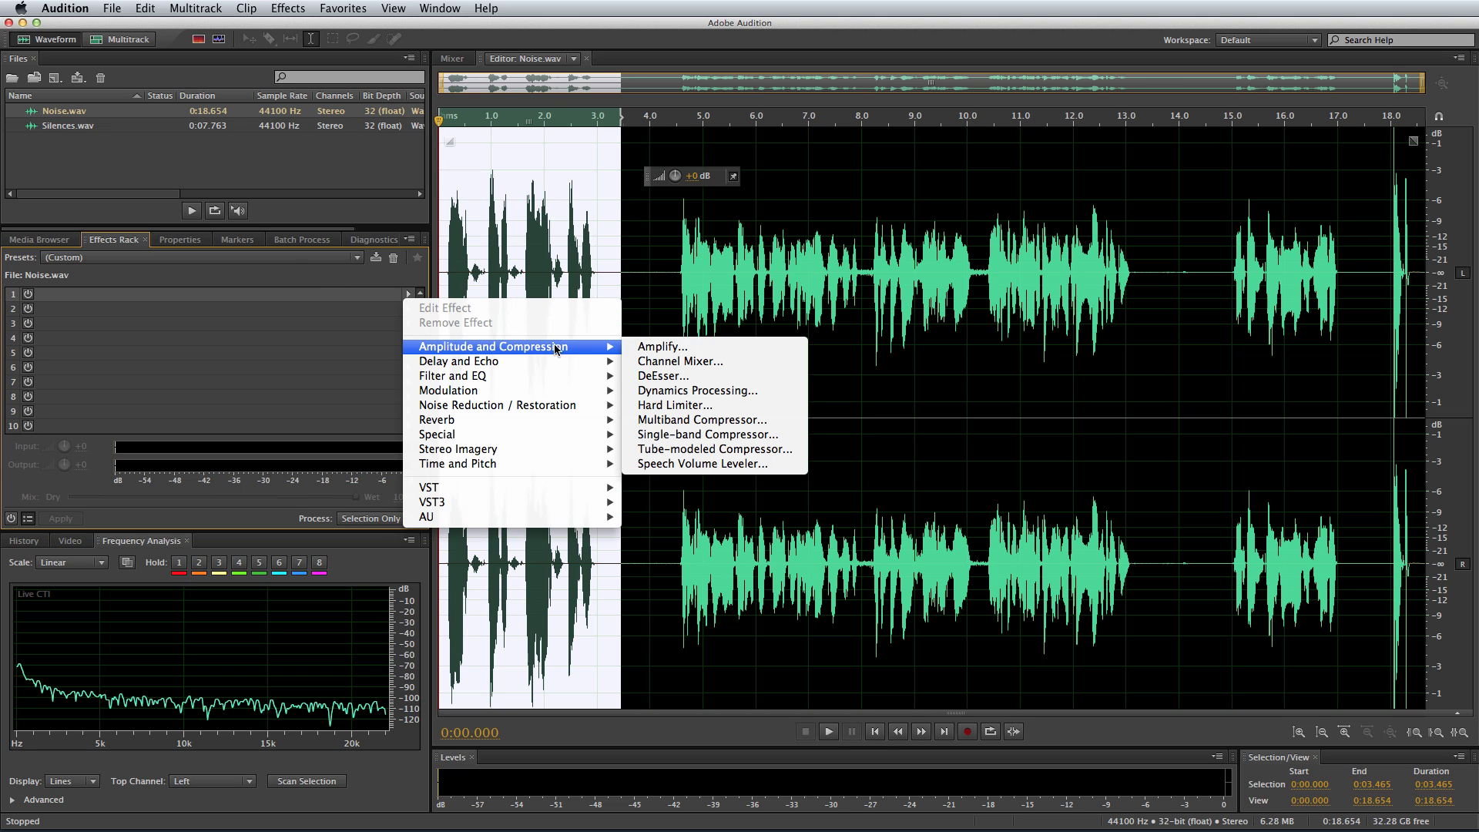
pyautogui.click(697, 391)
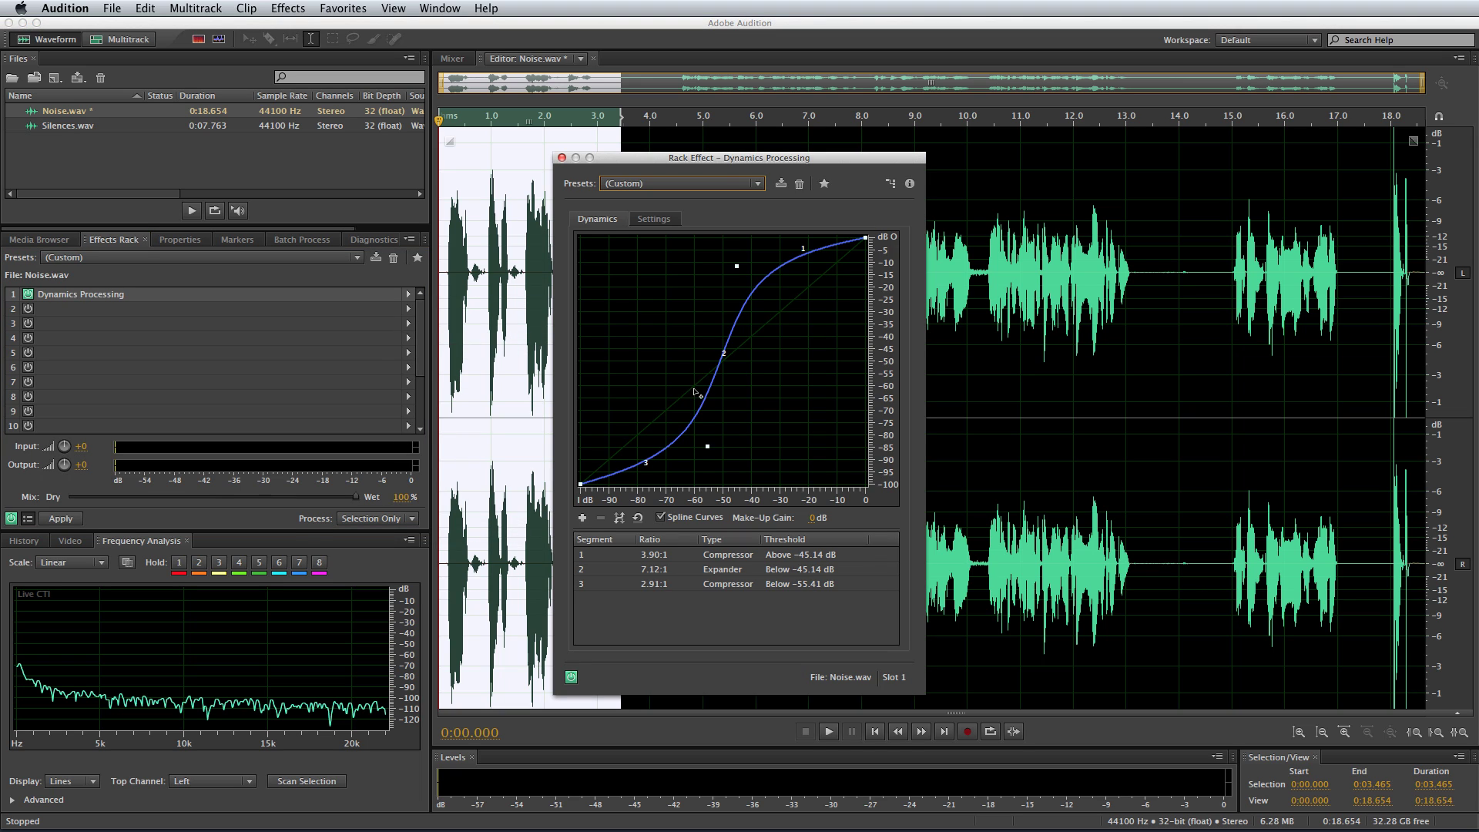
pyautogui.click(660, 184)
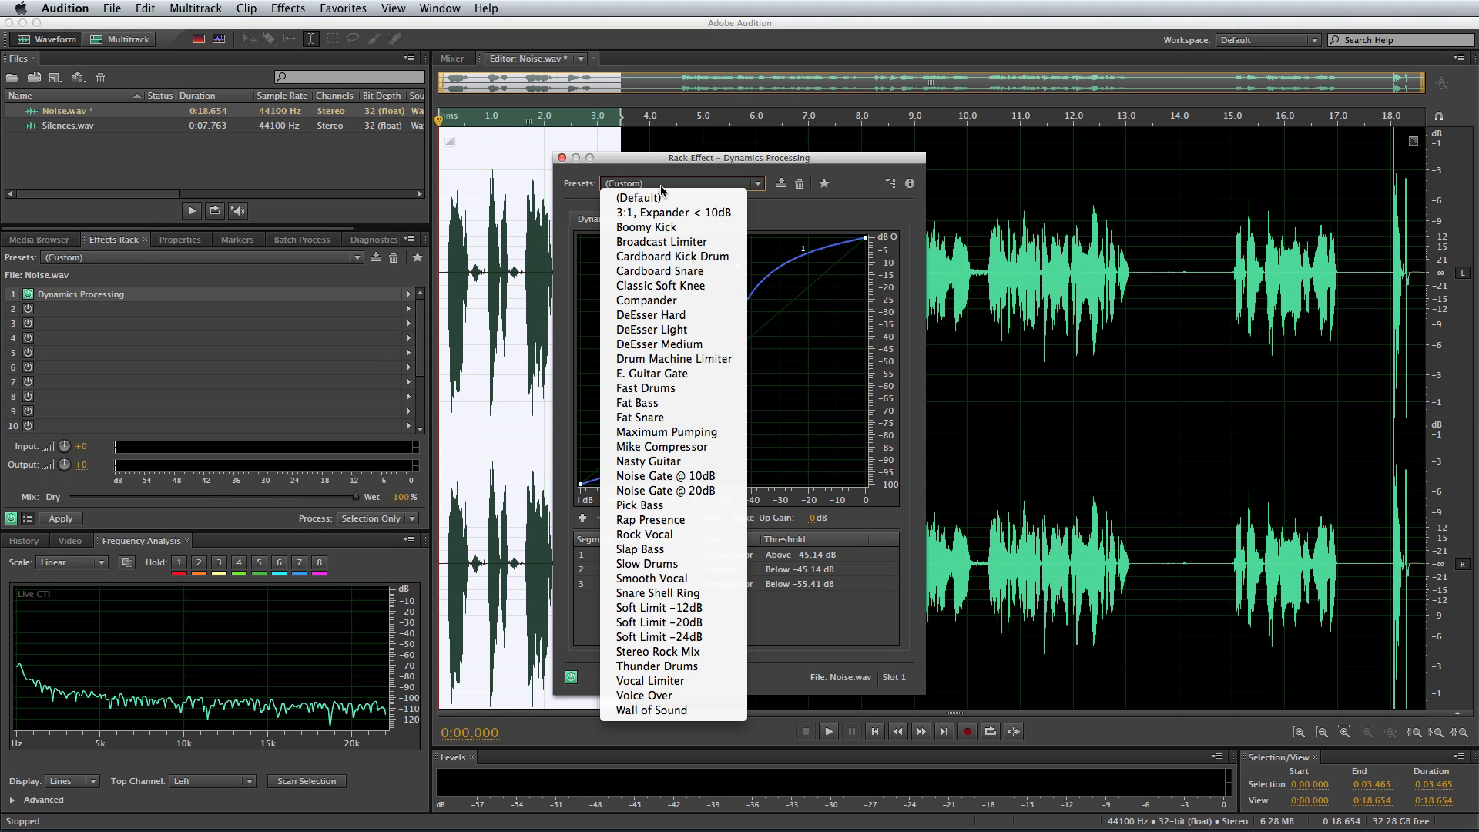
# Load Noise Gate @ 20dB, adjust its knee between -50 and -26 dB while previewing, then close it.
pyautogui.click(704, 494)
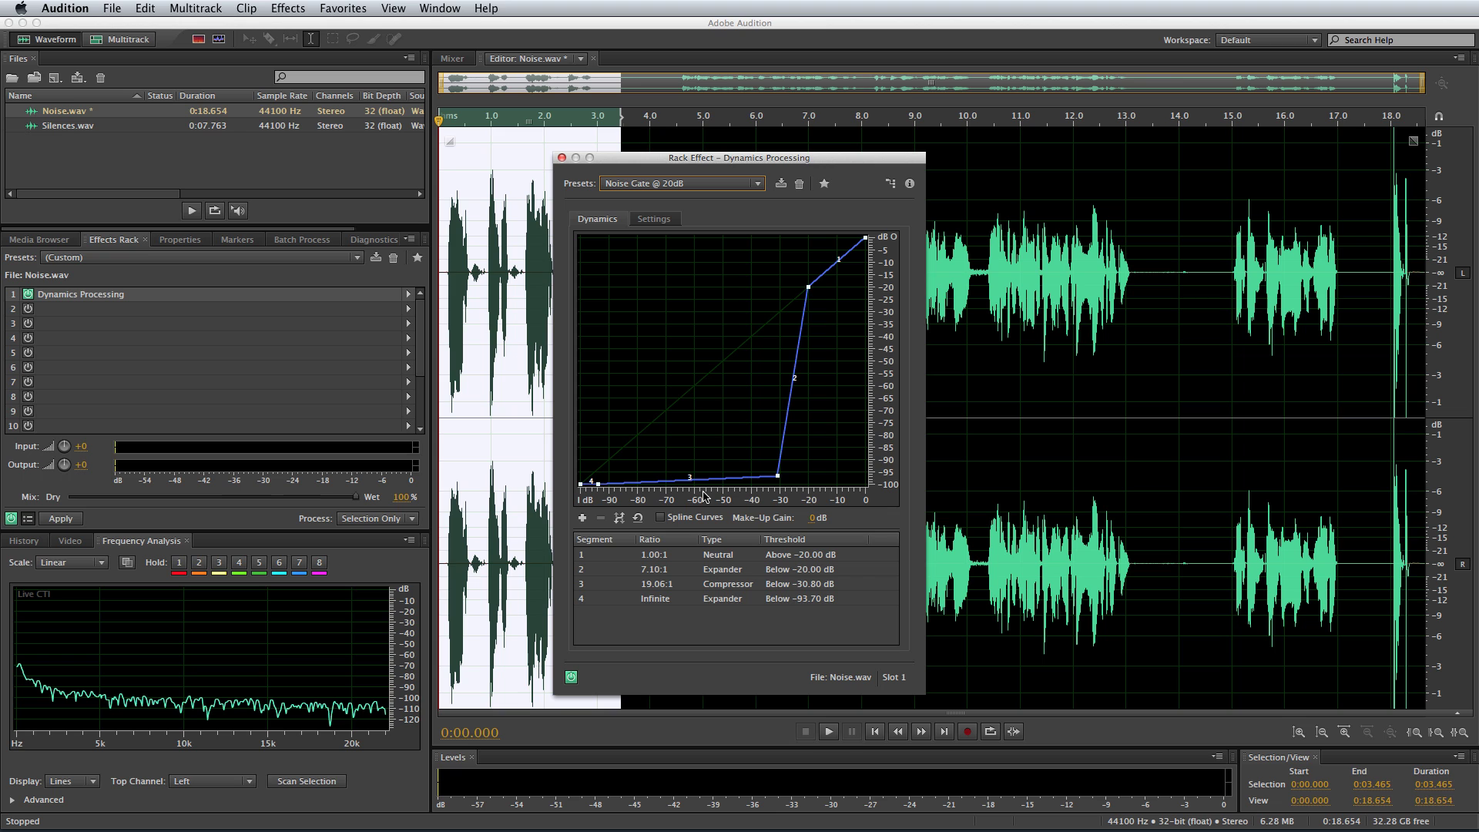
pyautogui.press('space')
pyautogui.moveTo(778, 476); pyautogui.dragTo(721, 482)
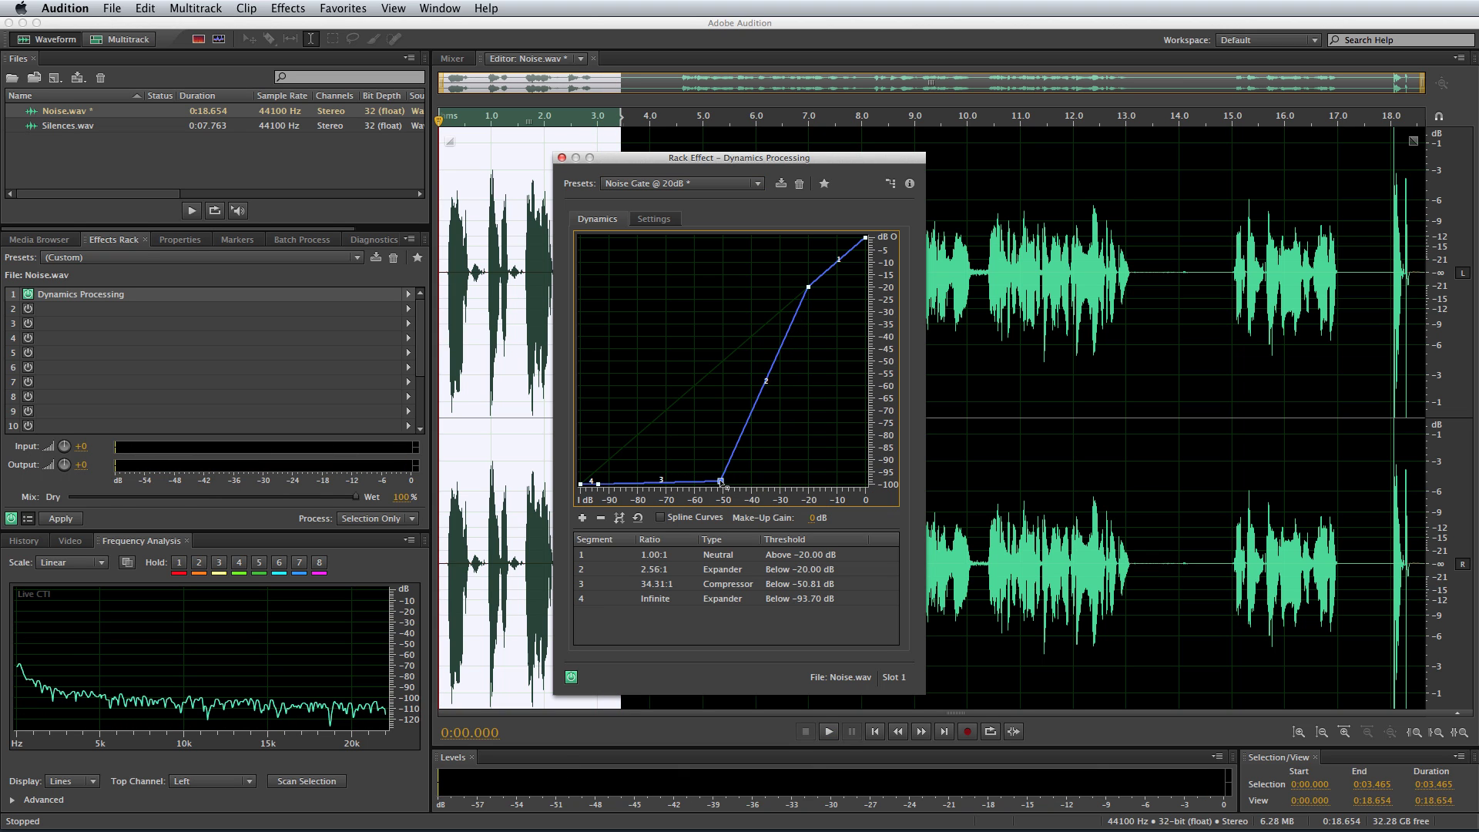
pyautogui.press('space')
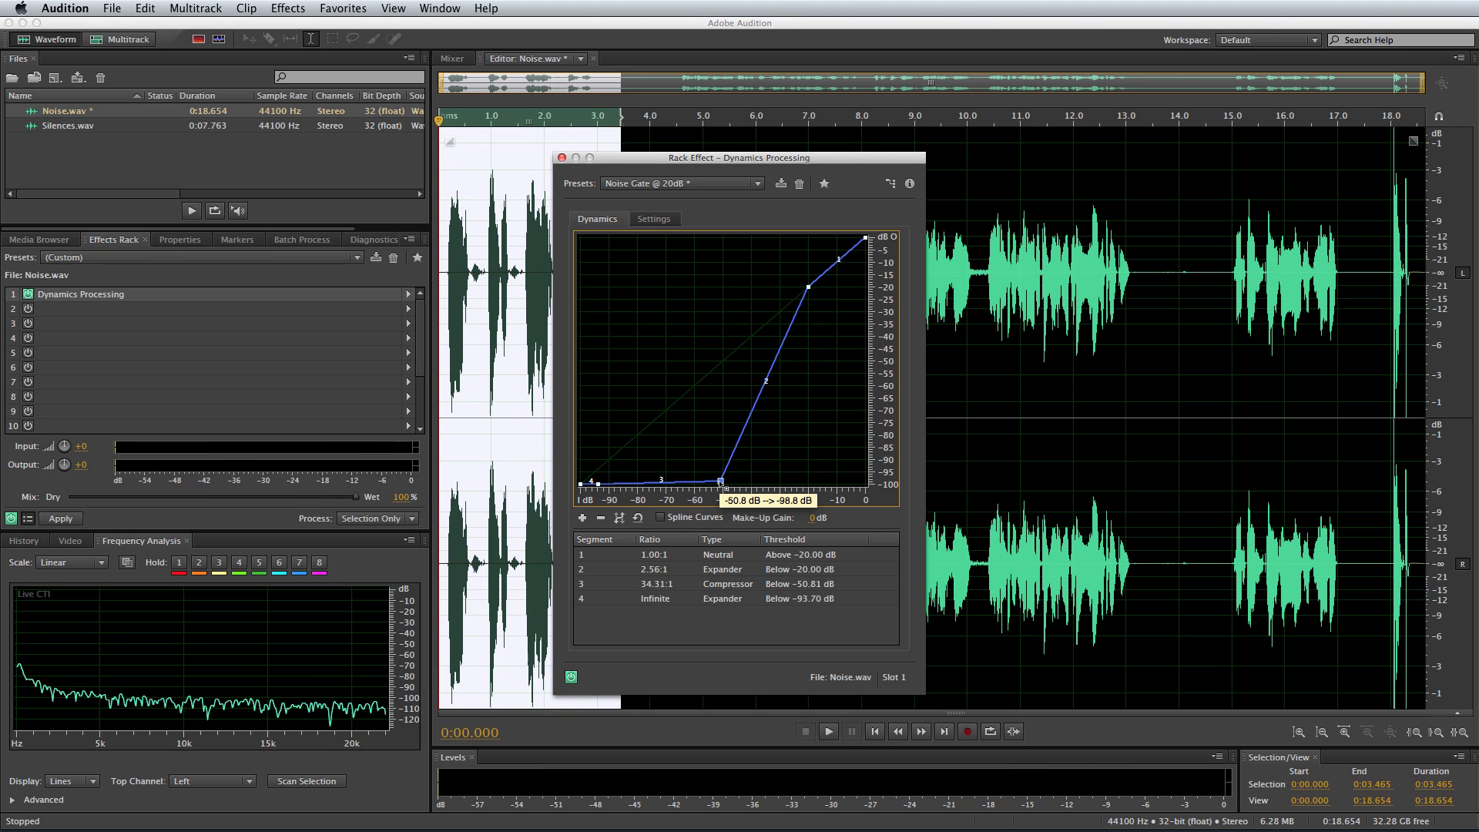
pyautogui.moveTo(721, 482); pyautogui.dragTo(791, 486)
pyautogui.press('space')
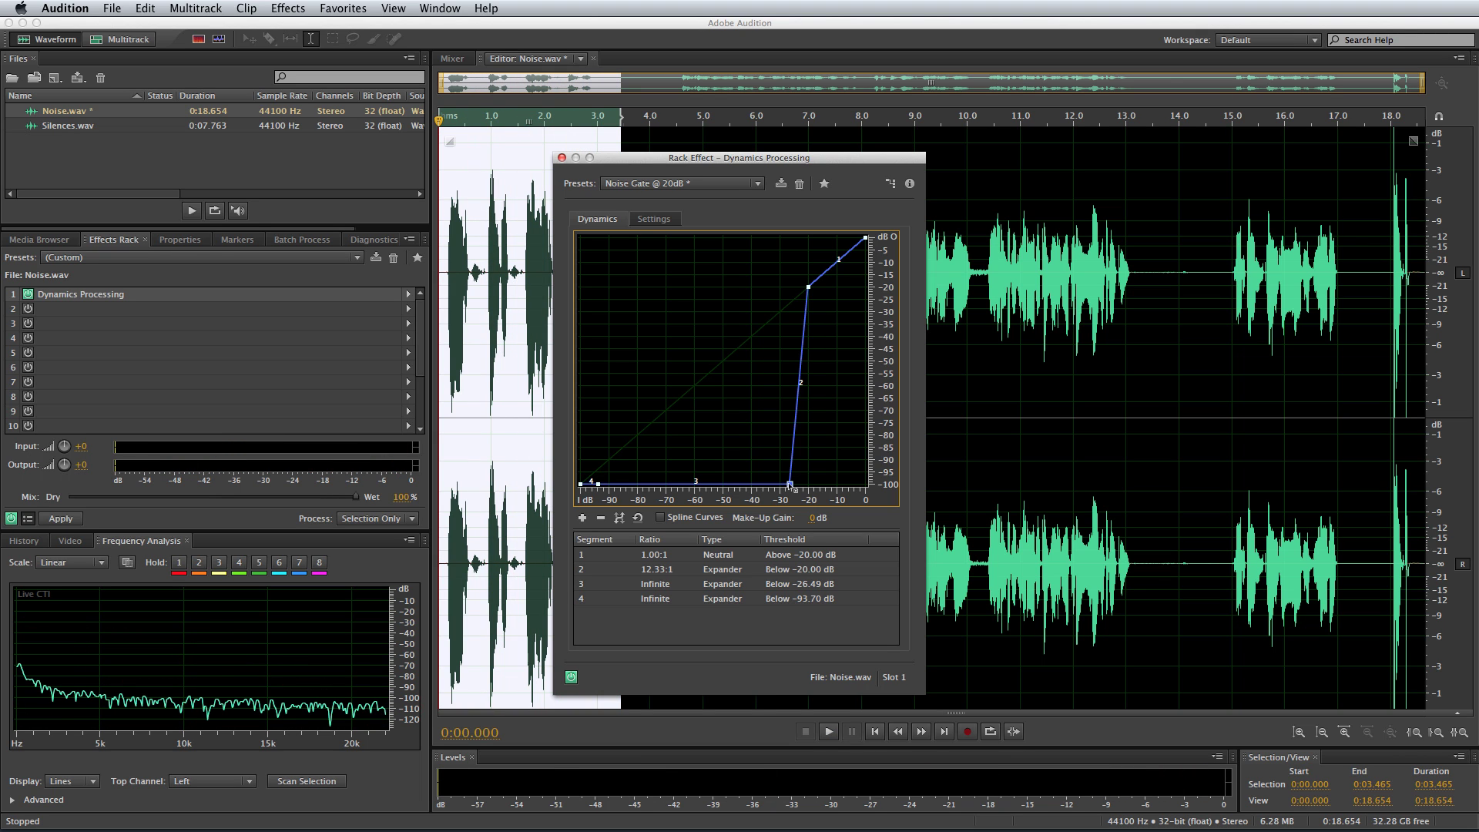
pyautogui.click(562, 157)
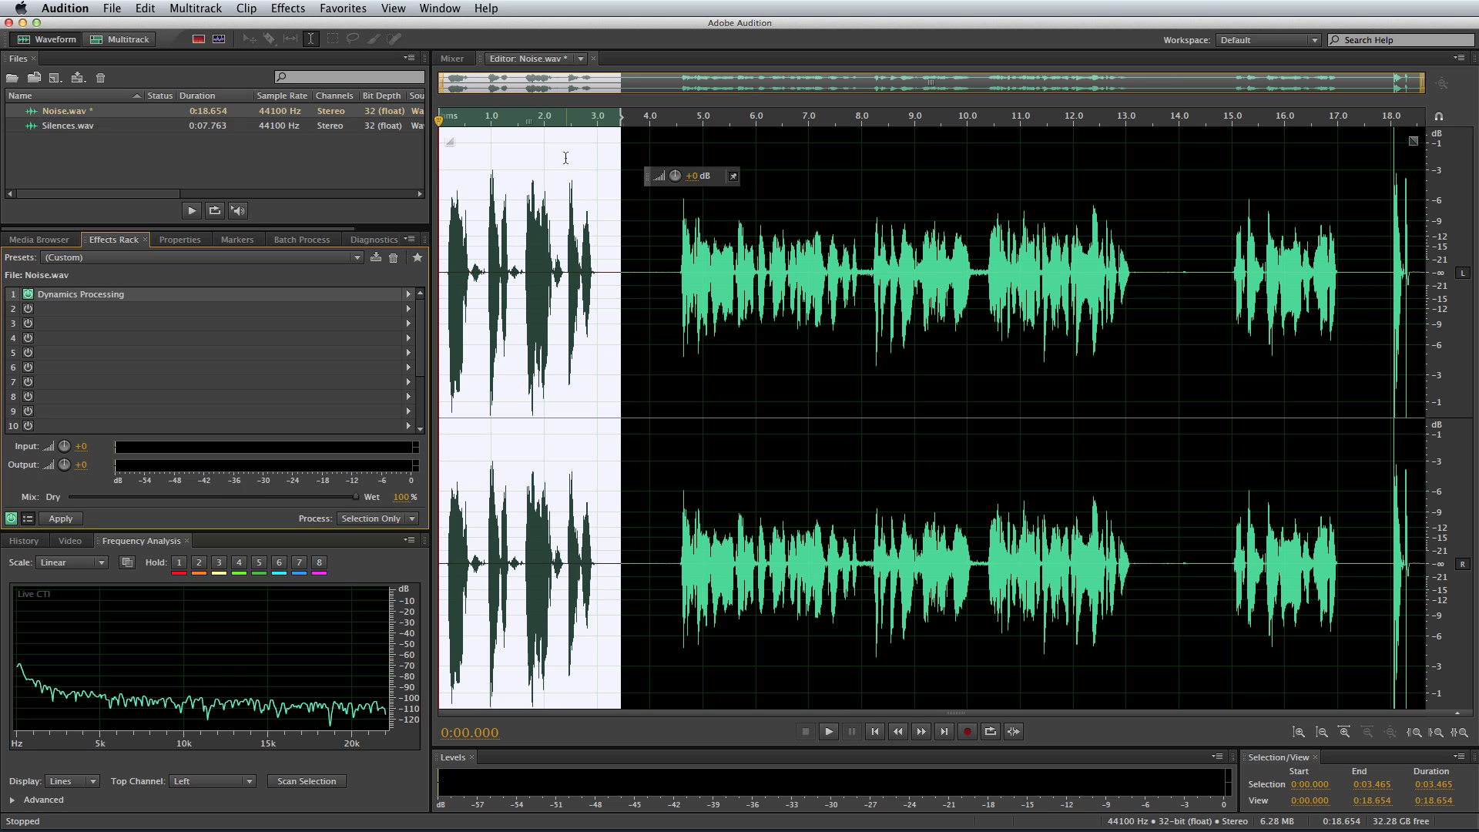
# Play from 4.465 s and select the 0.238-second quiet gap near 7.9 seconds.
pyautogui.click(673, 237)
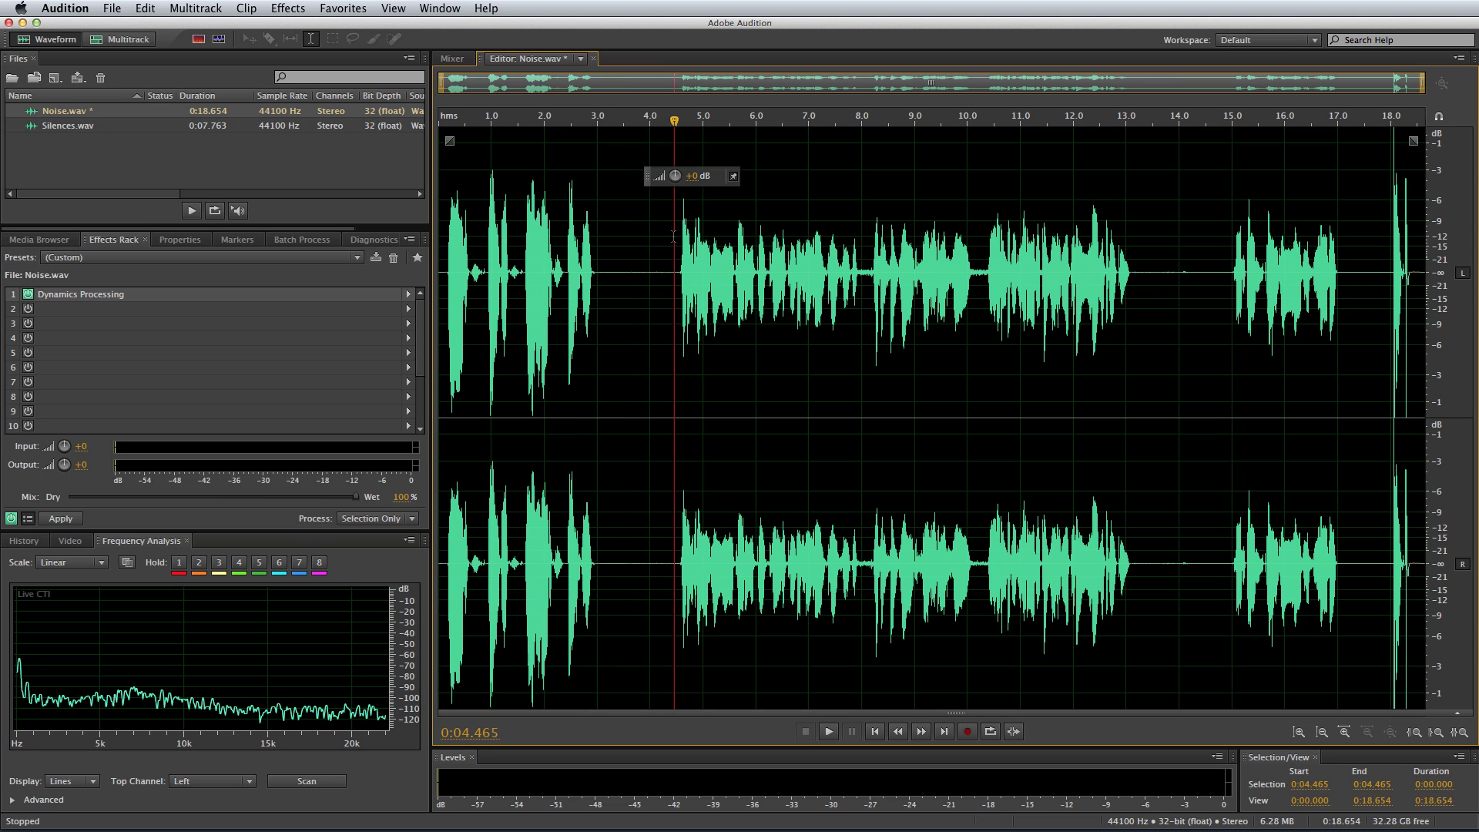
pyautogui.press('space')
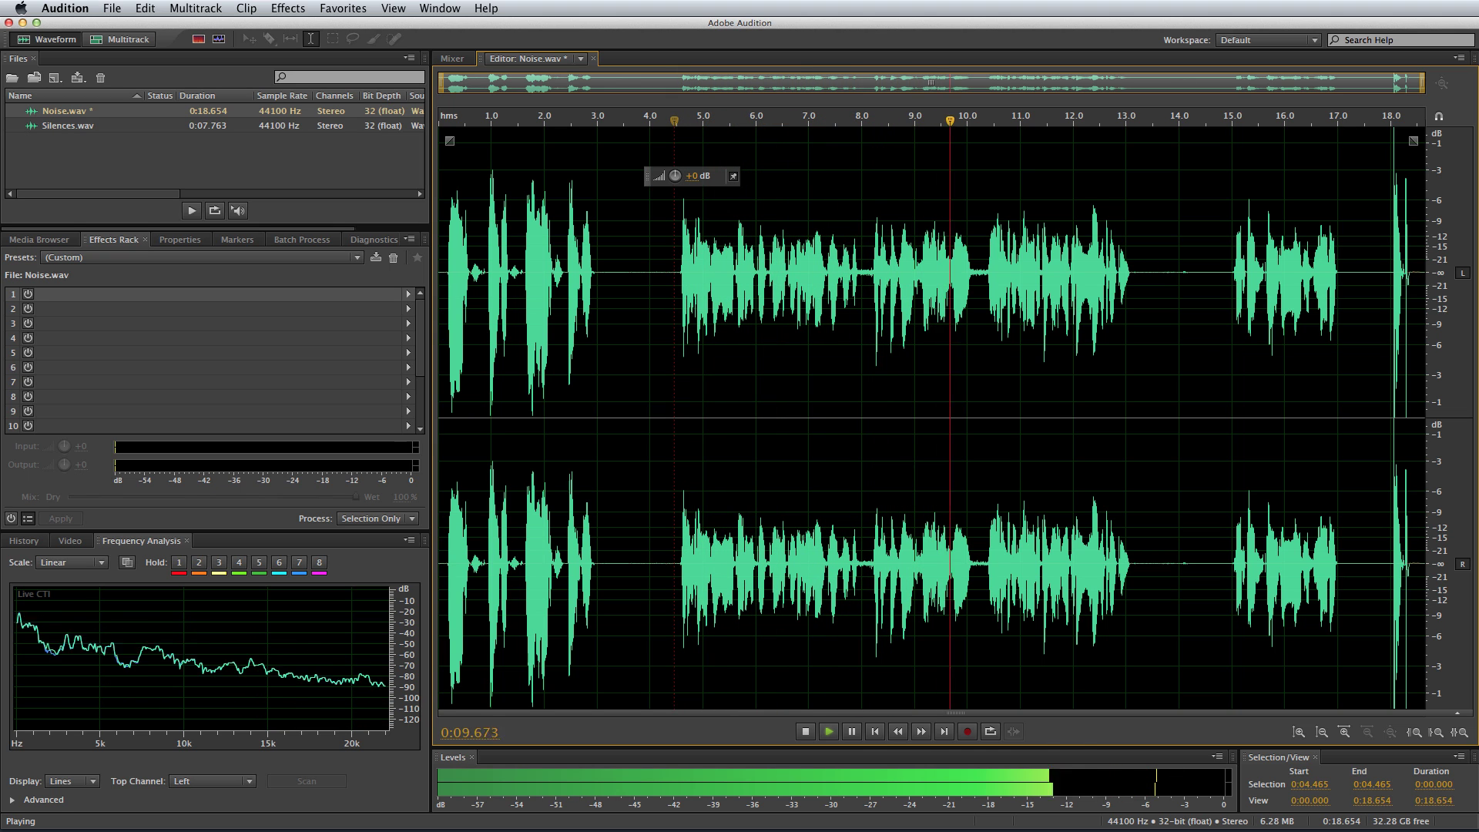
pyautogui.press('space')
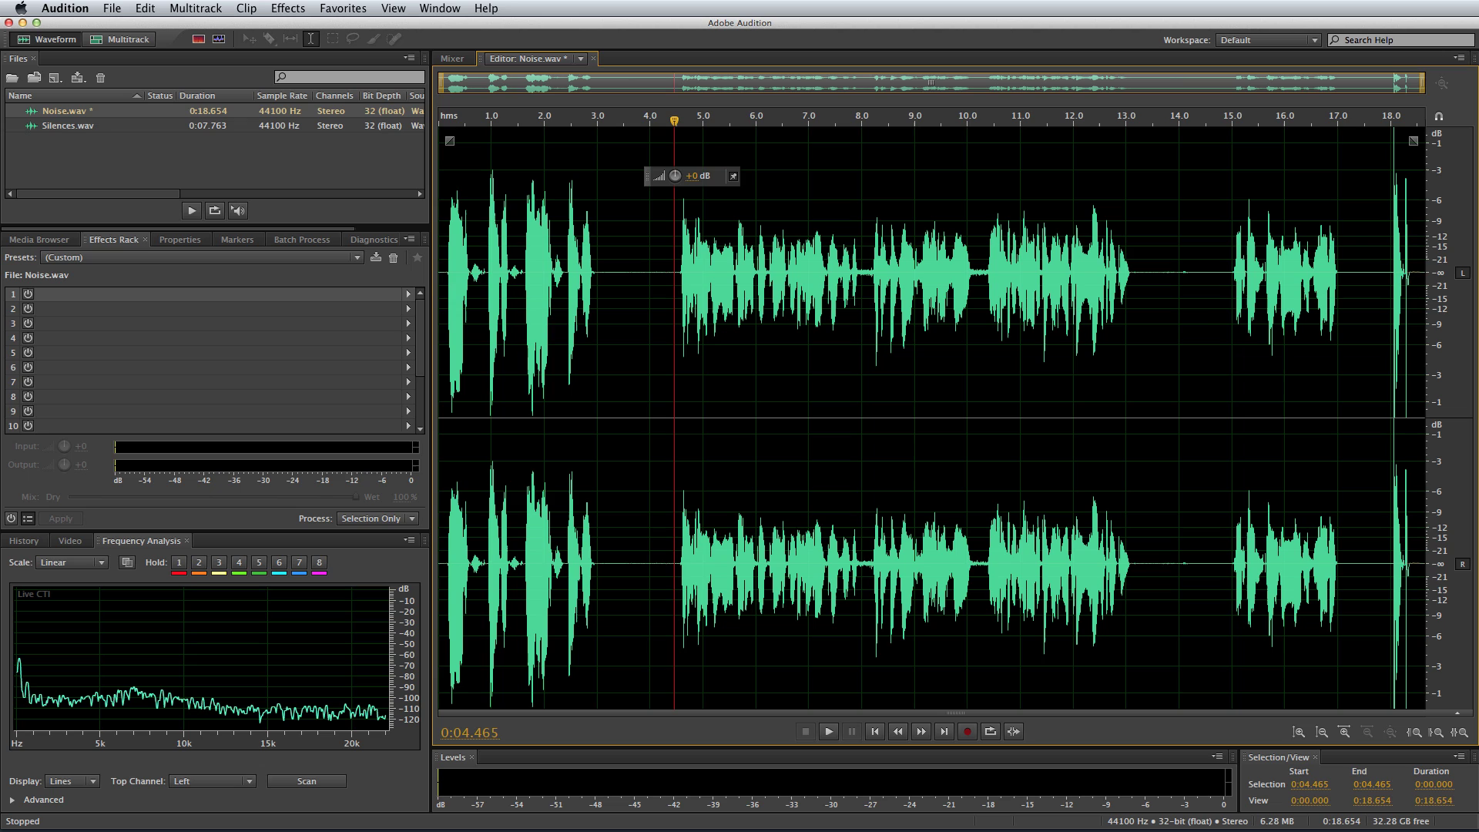
pyautogui.moveTo(859, 277); pyautogui.dragTo(871, 277)
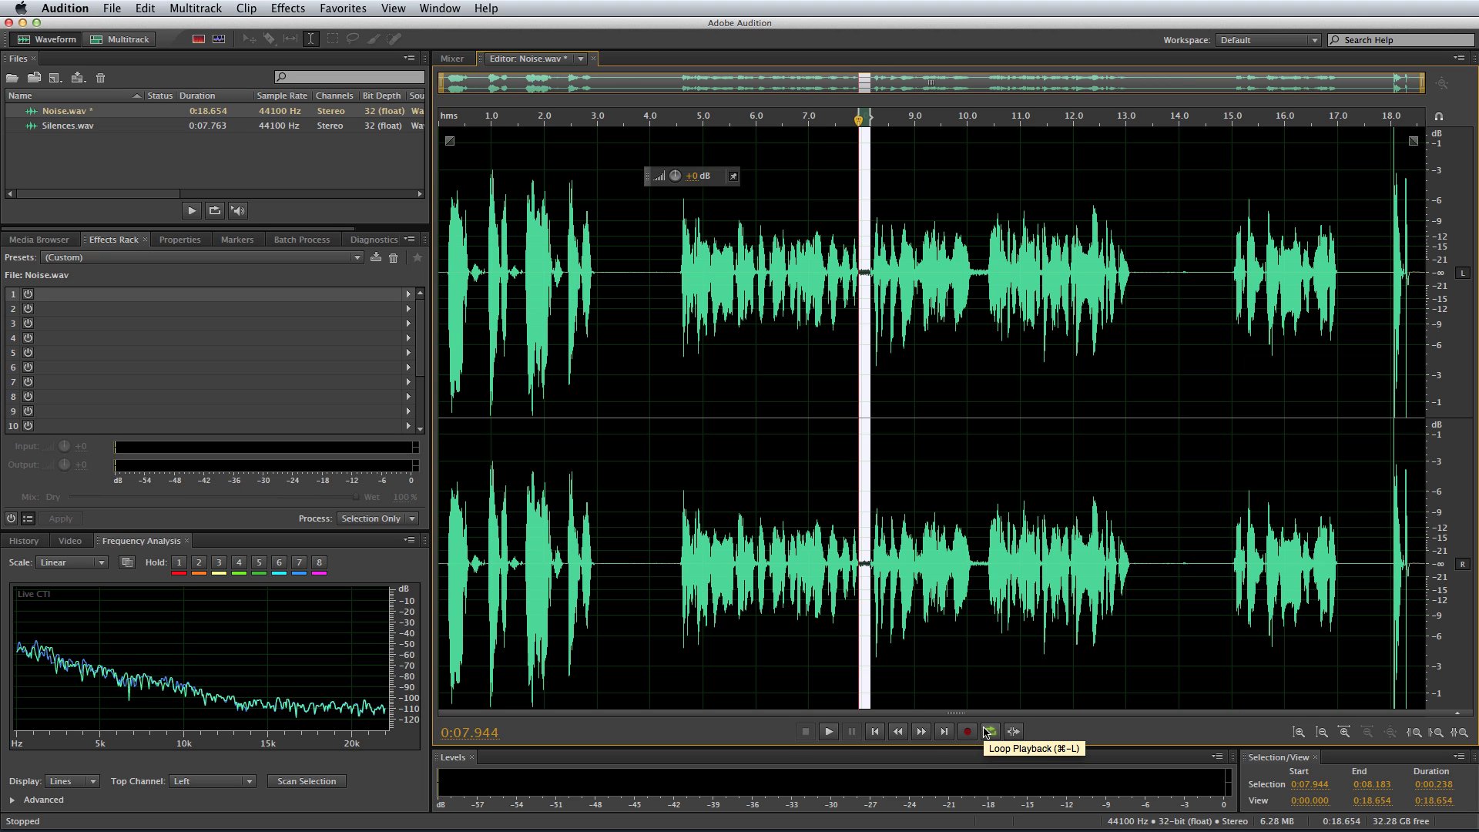
pyautogui.press('space')
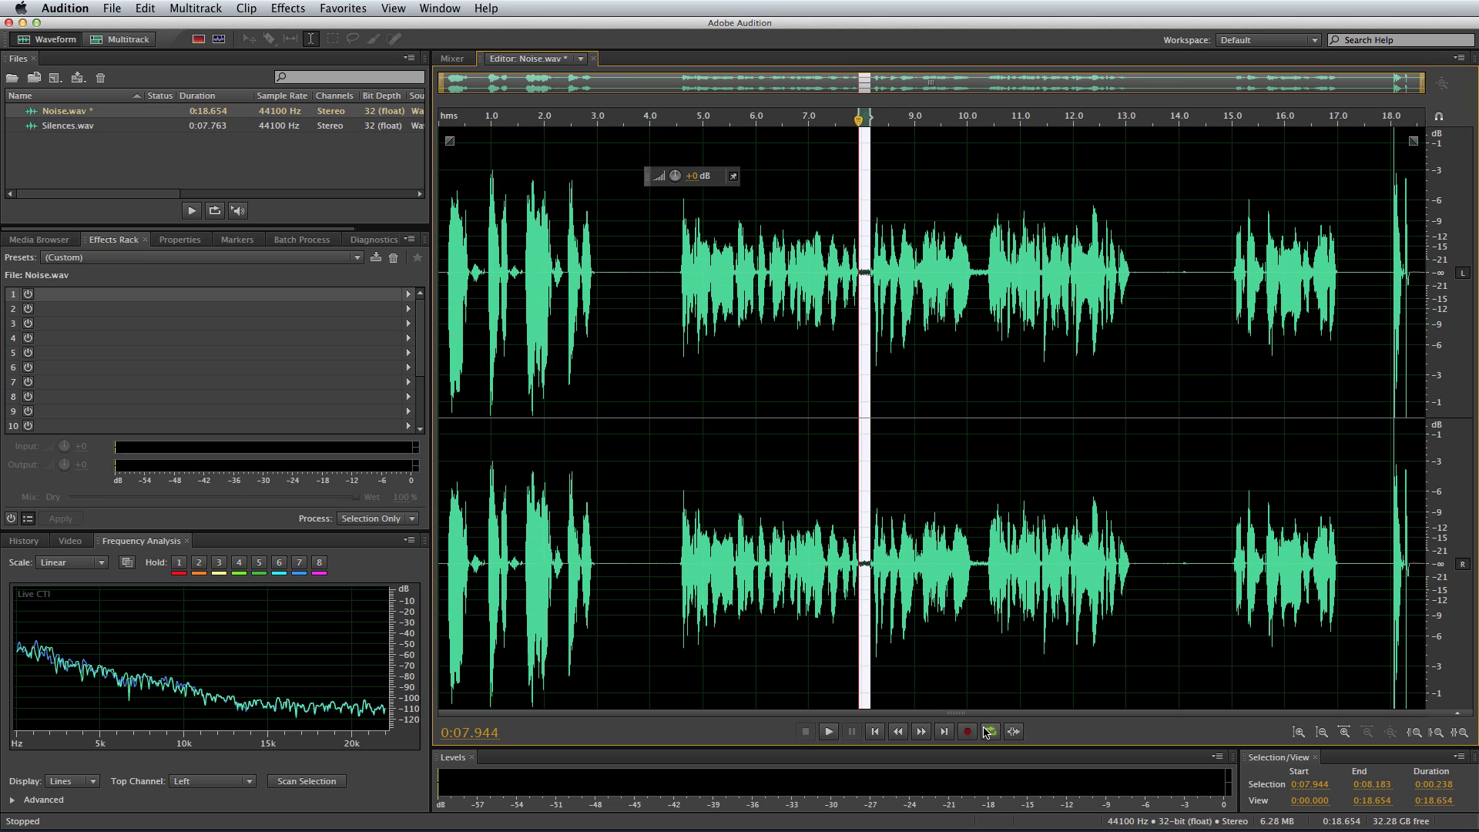
# Turn on loop playback, capture the gap as a noise print, and select the 4.4–13.1 s speech.
pyautogui.click(988, 731)
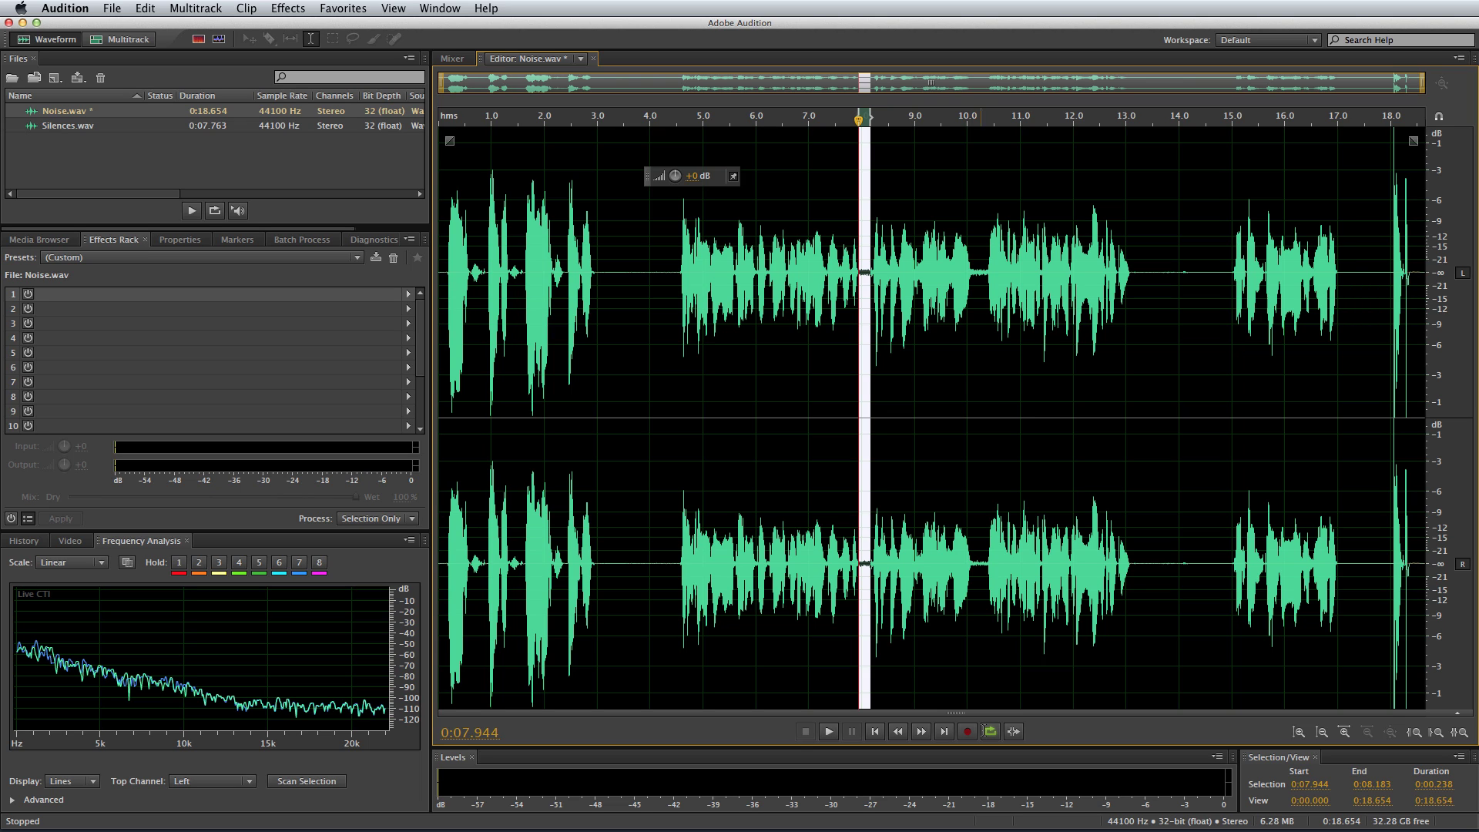
pyautogui.rightClick(865, 355)
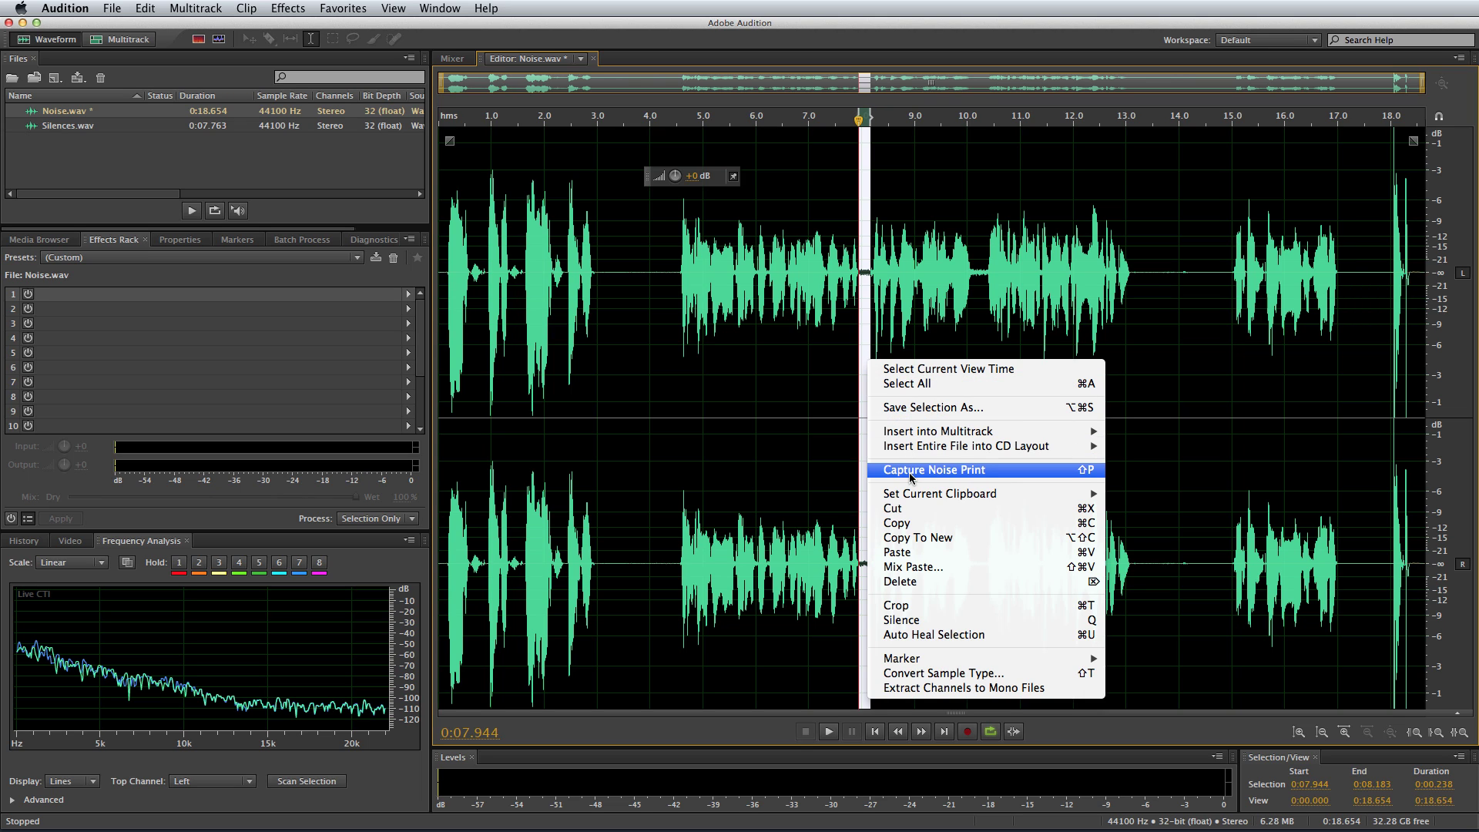
pyautogui.hotkey('shift', 'p')
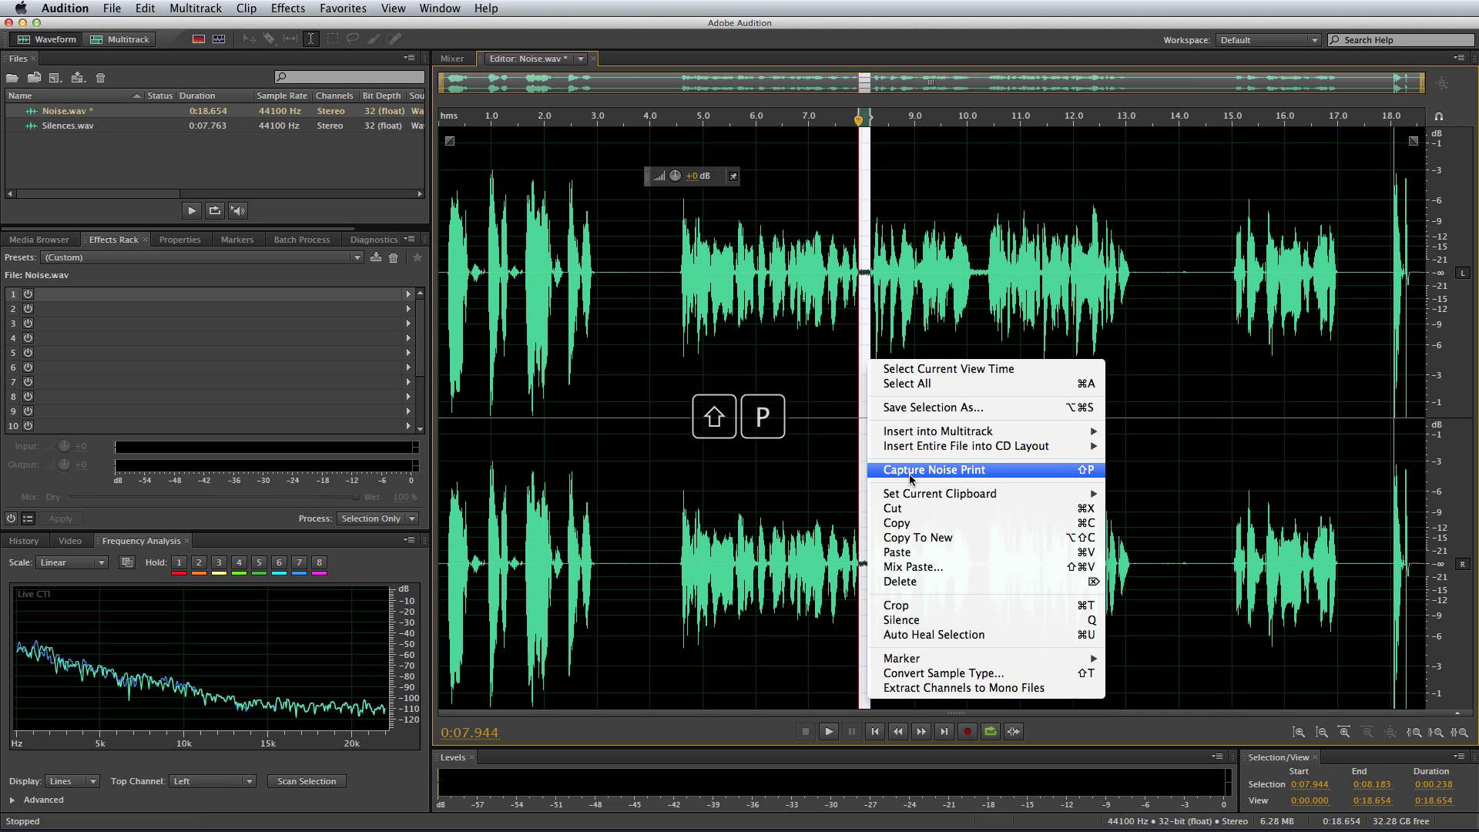
pyautogui.click(909, 471)
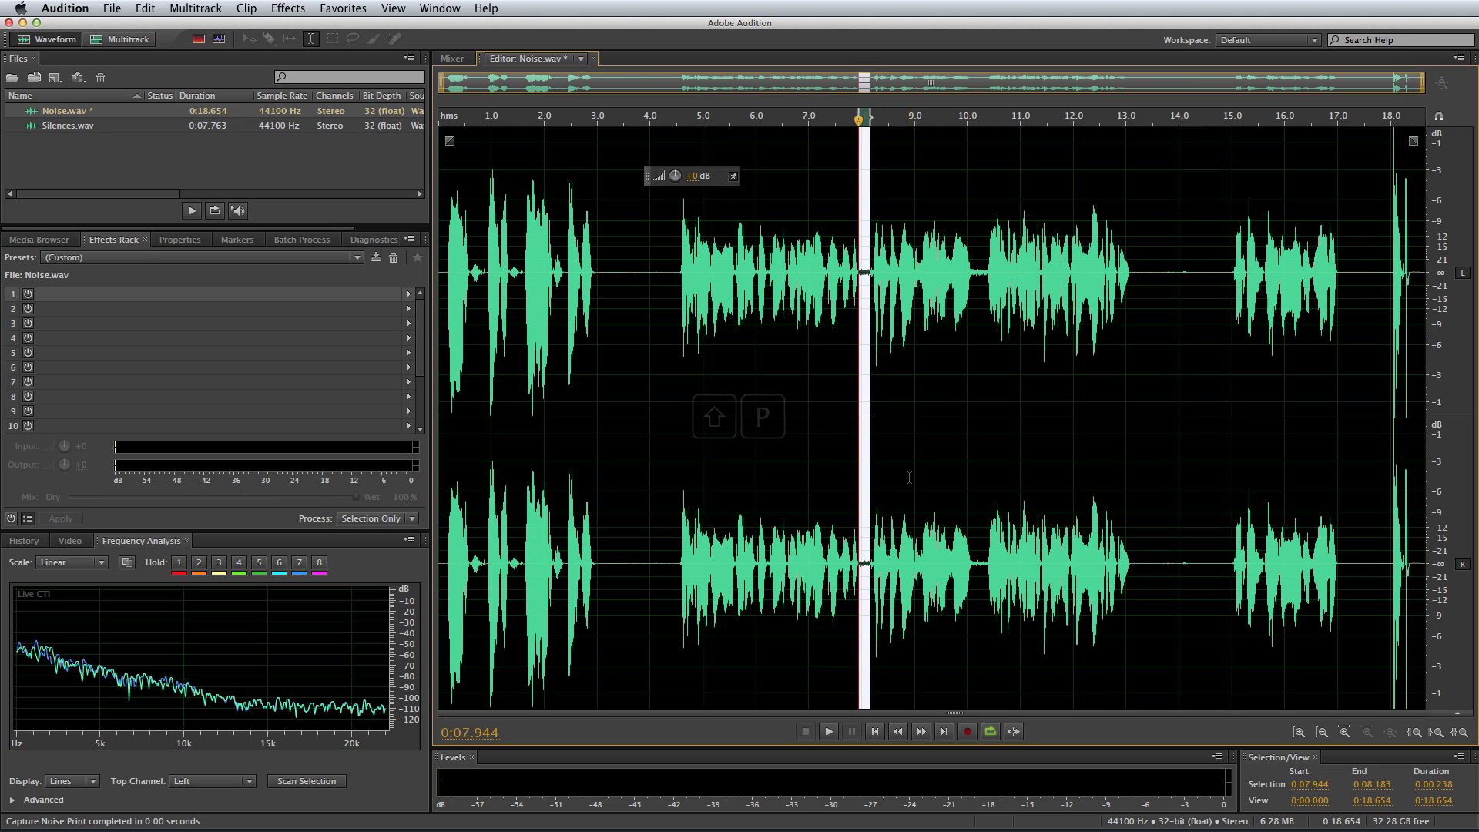
pyautogui.moveTo(674, 339); pyautogui.dragTo(1140, 329)
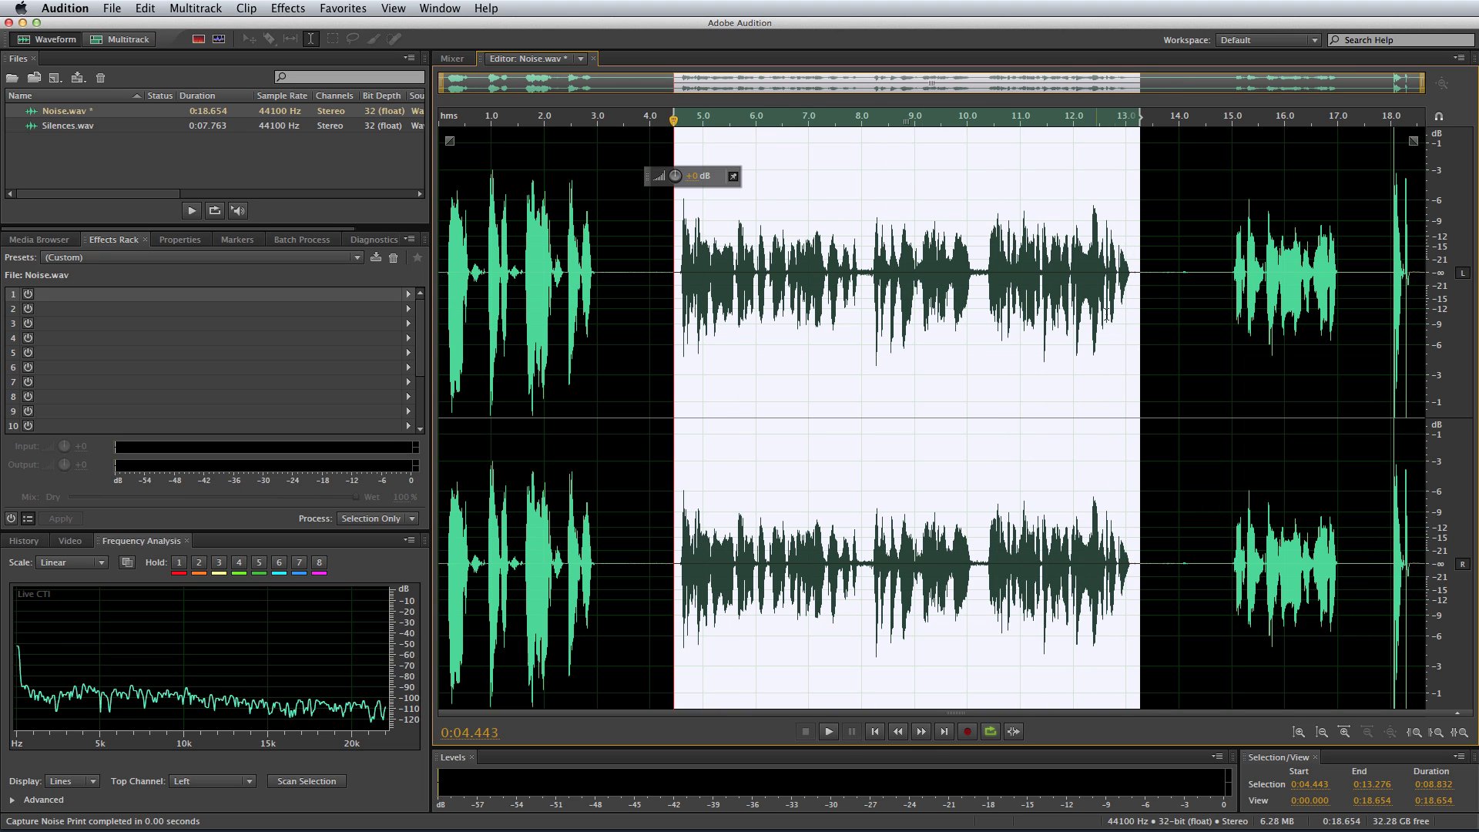
# Apply Noise Reduction at 100% with 40 dB reduction to the 4.46–13.40 s speech.
pyautogui.click(282, 8)
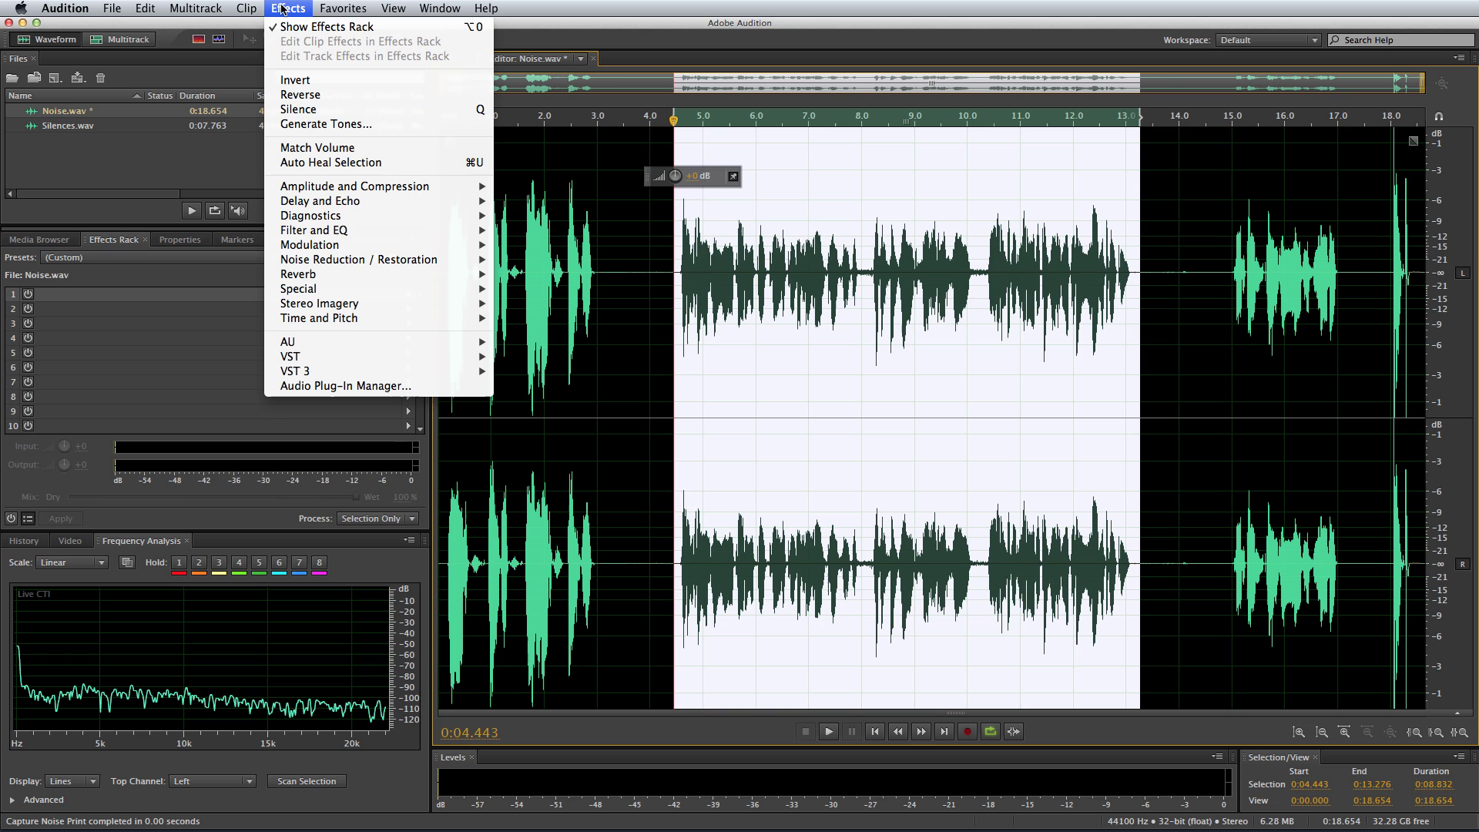
pyautogui.moveTo(433, 262)
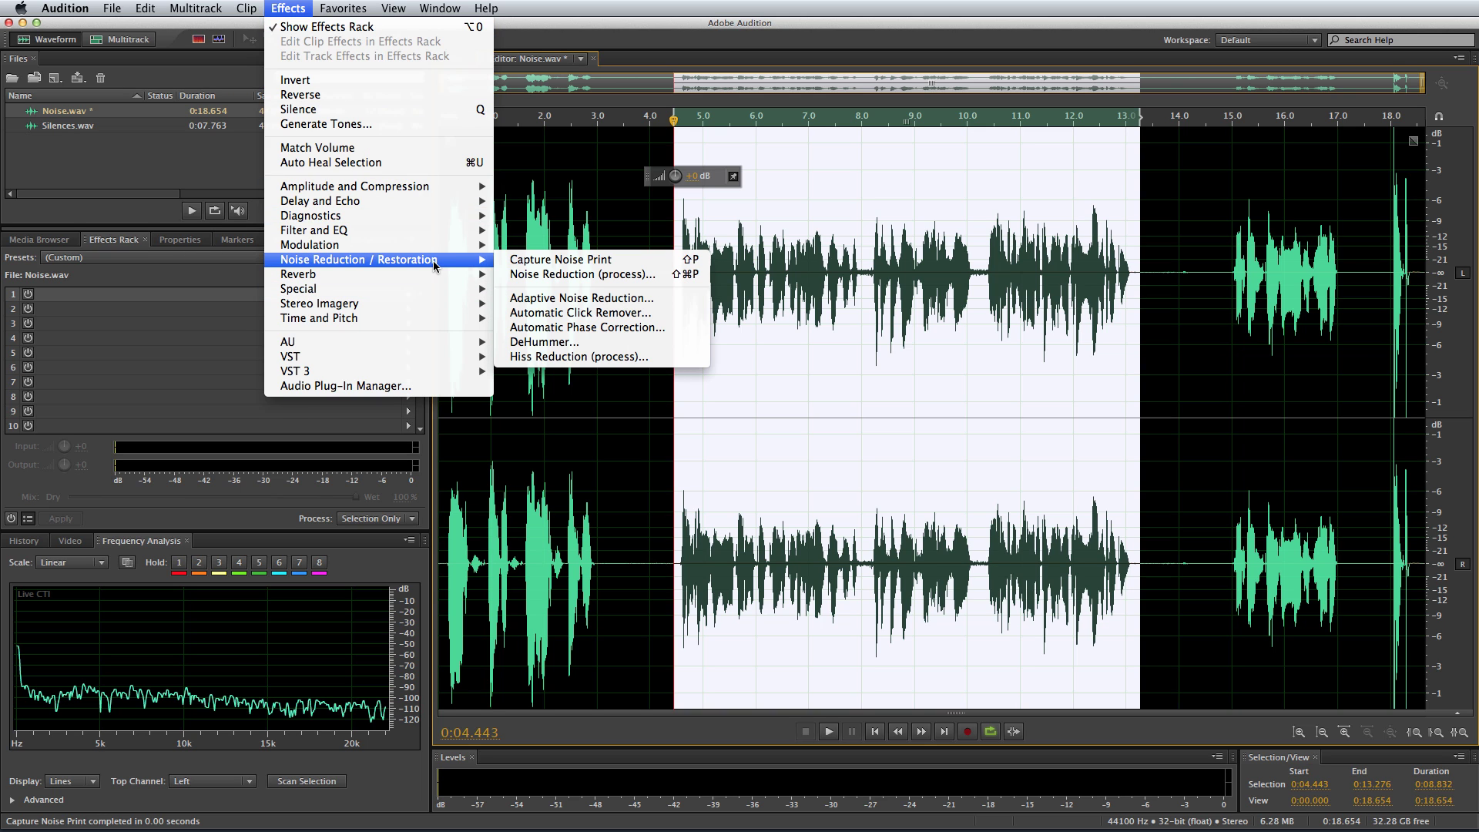
pyautogui.click(664, 274)
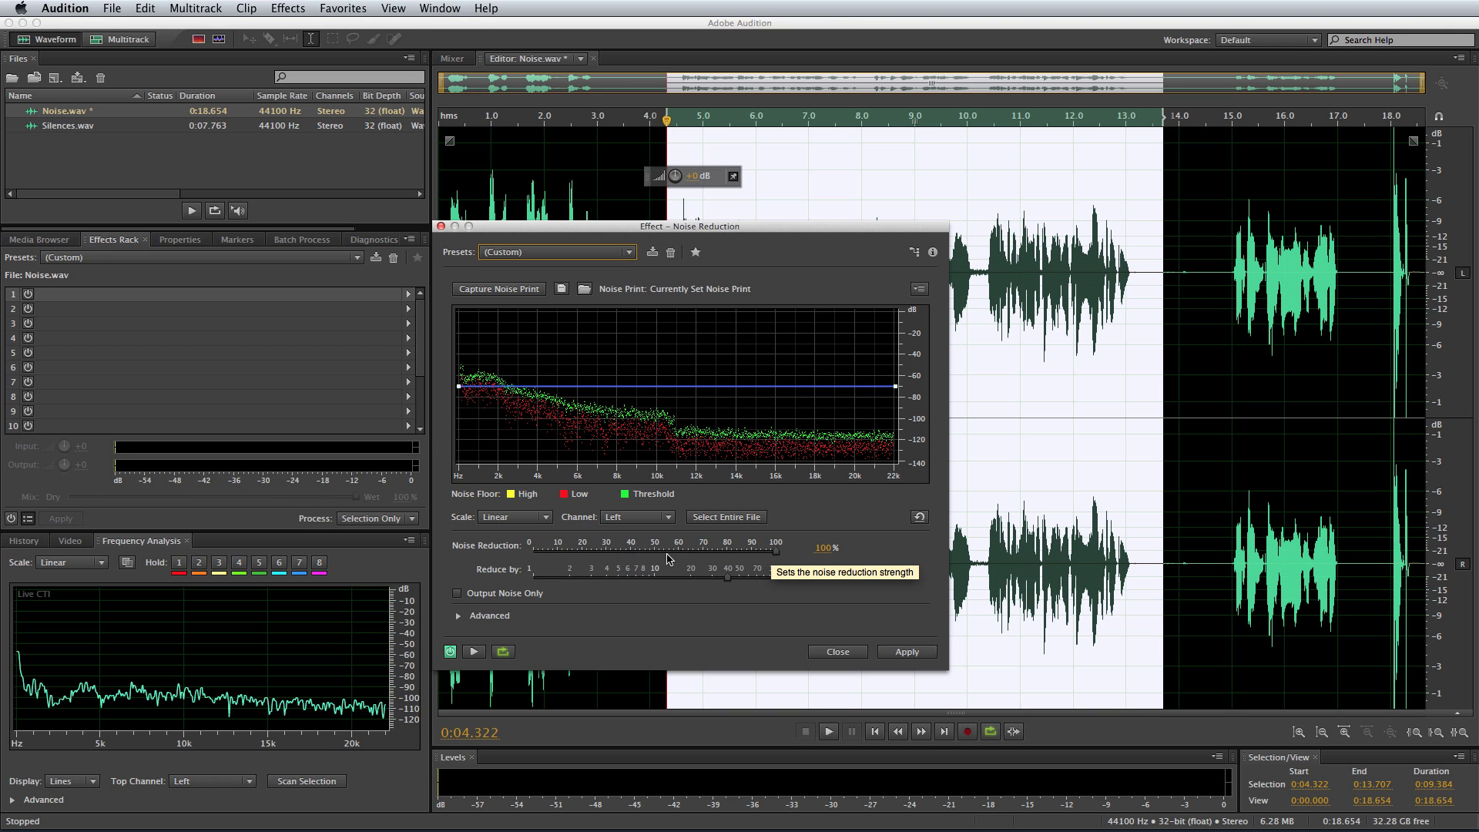
pyautogui.press('space')
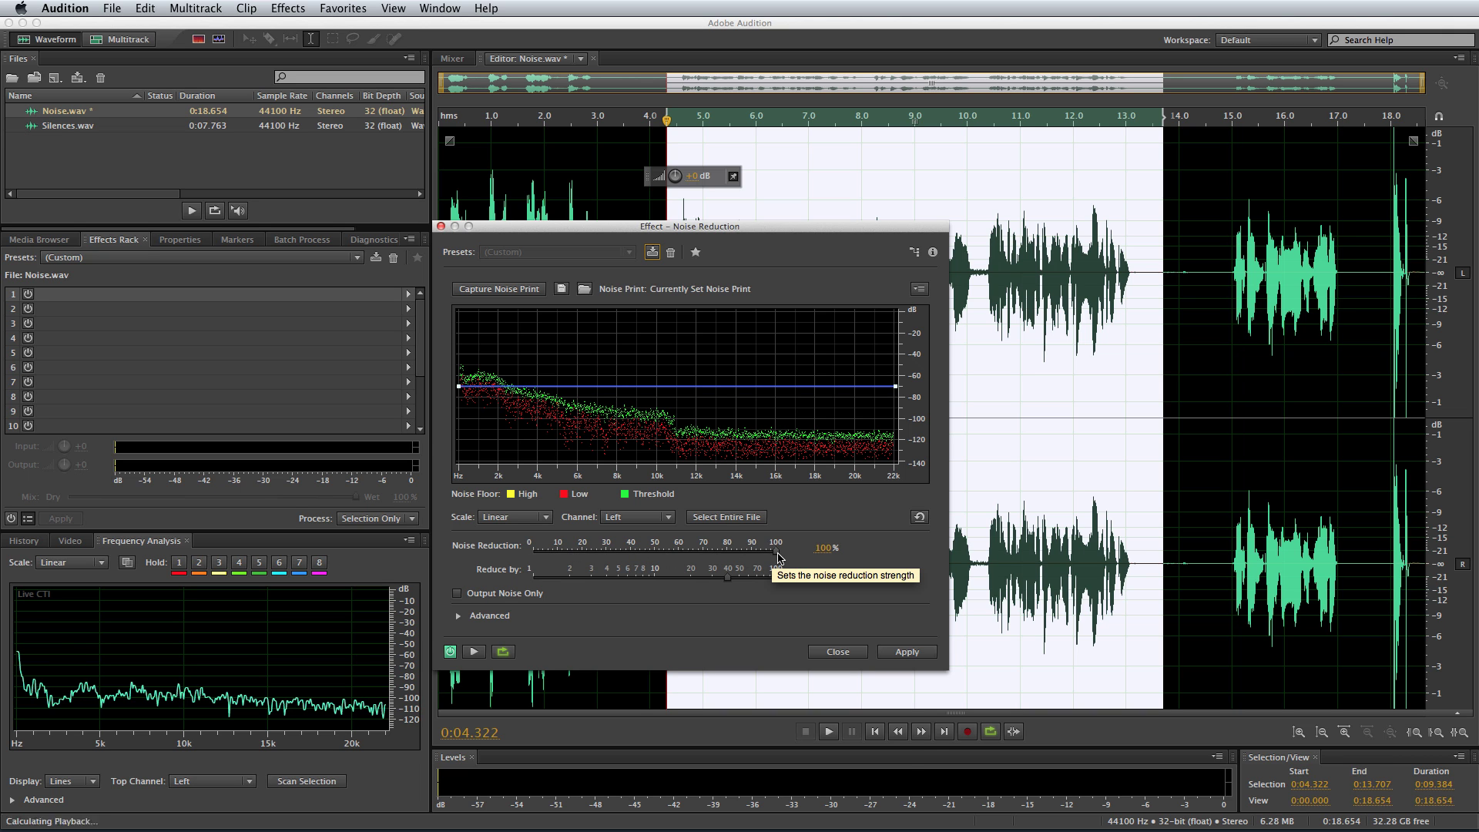
pyautogui.moveTo(777, 553)
pyautogui.mouseDown()
pyautogui.moveTo(610, 553)
pyautogui.moveTo(791, 557)
pyautogui.mouseUp()
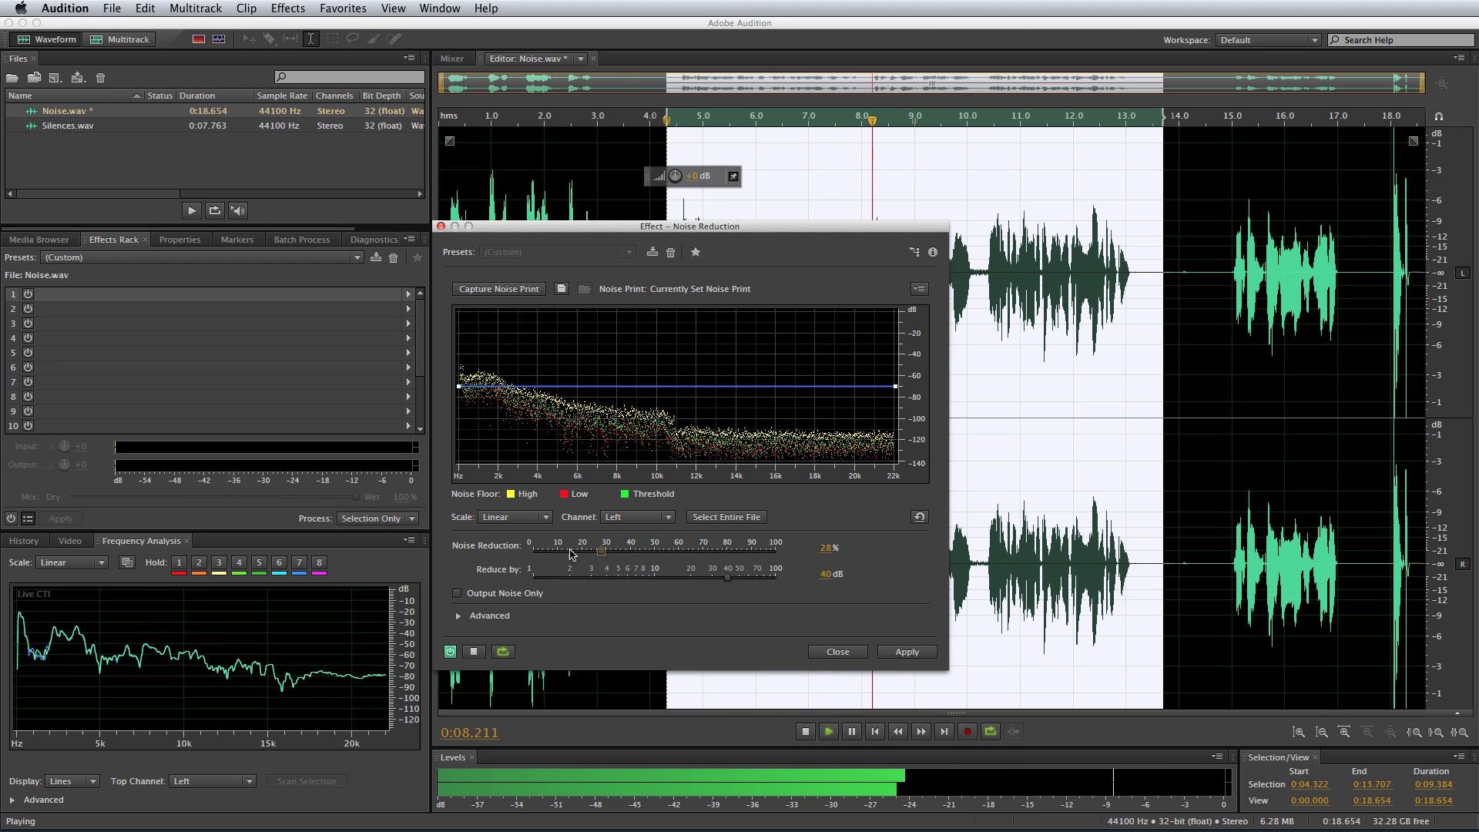
pyautogui.press('space')
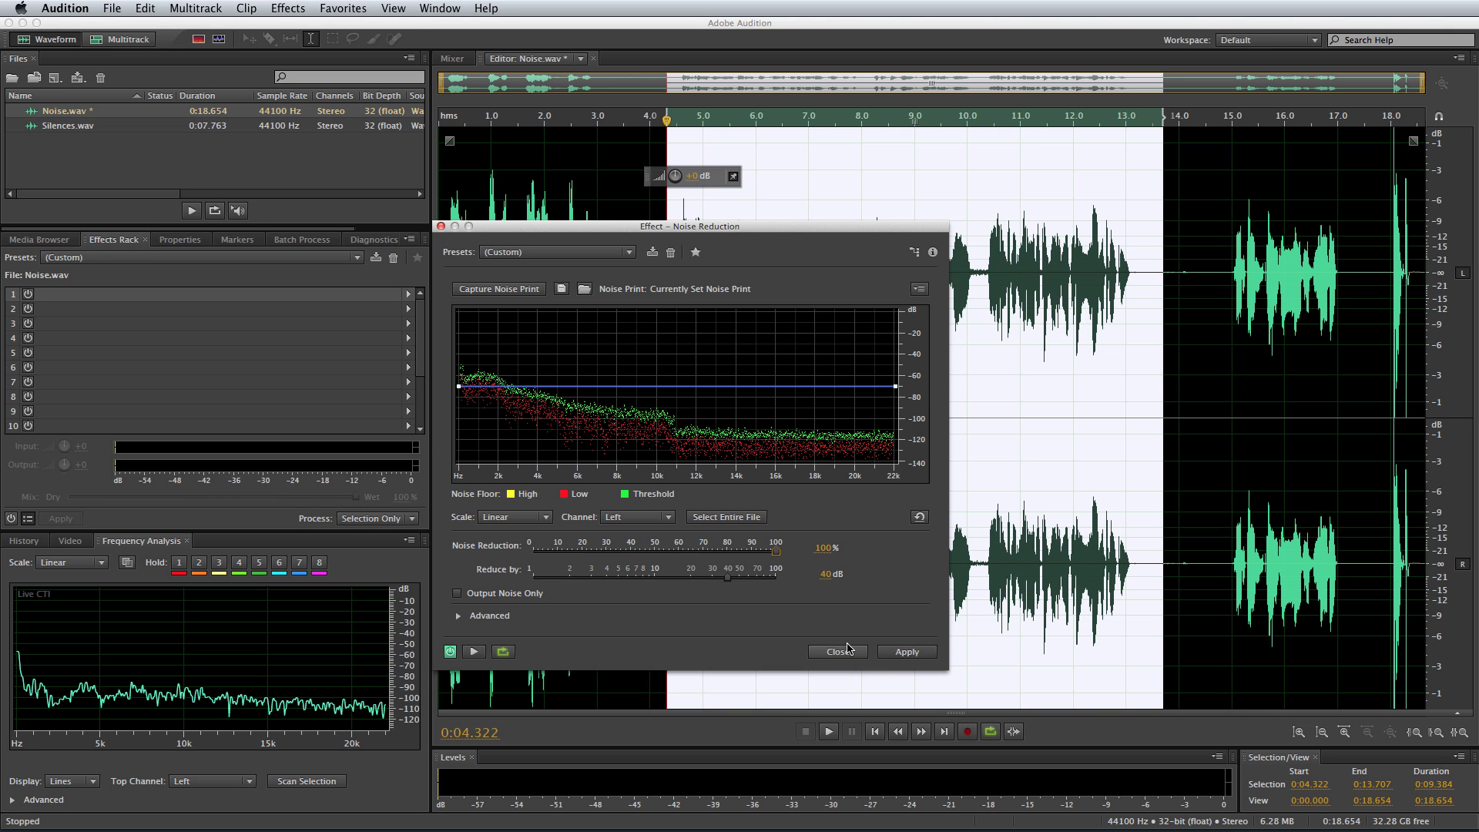
pyautogui.click(913, 652)
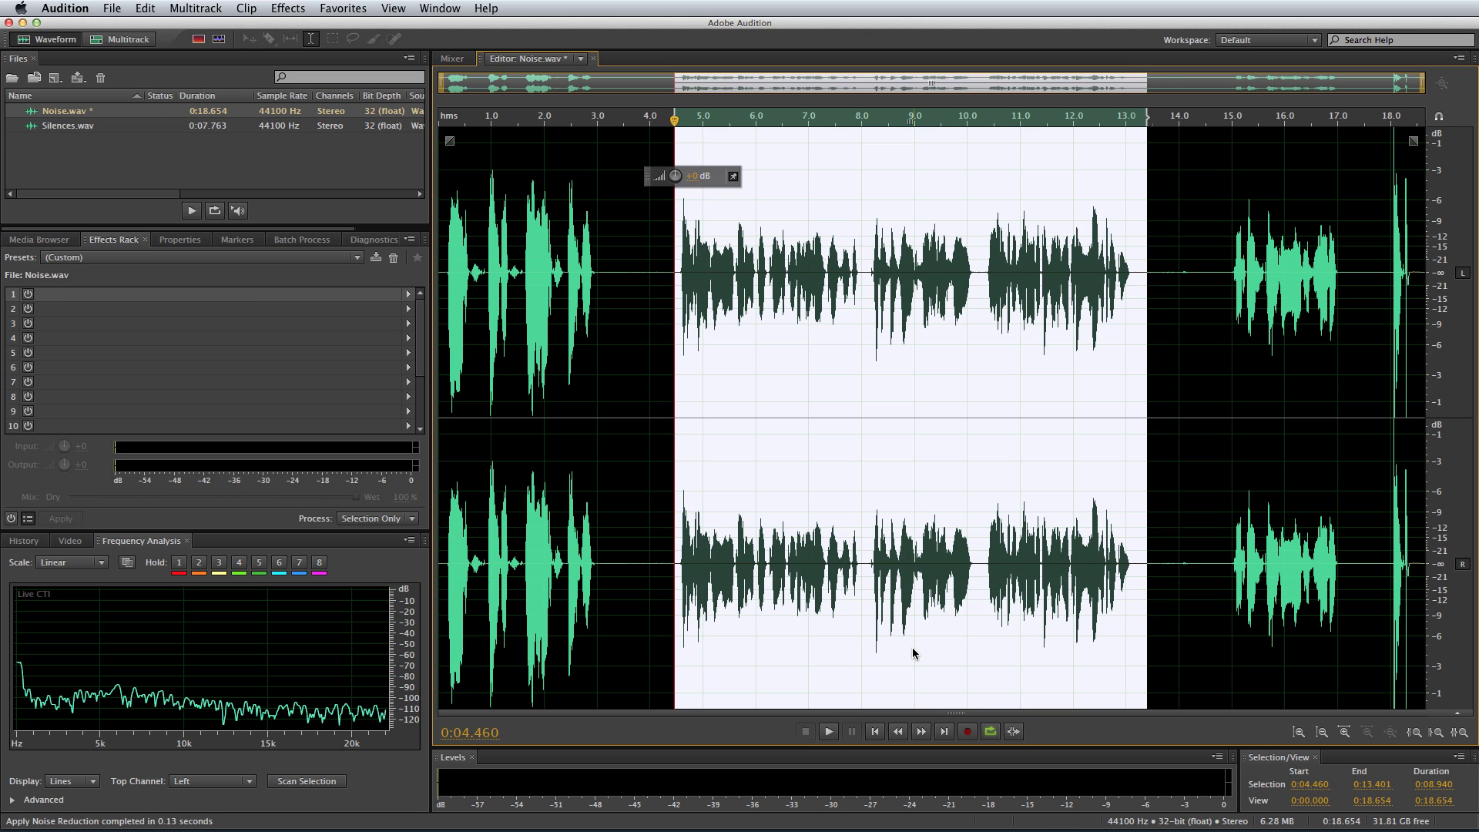
# Play from about 10.26 s, park the playhead at 12.369 s, and reveal the spectral display.
pyautogui.click(979, 543)
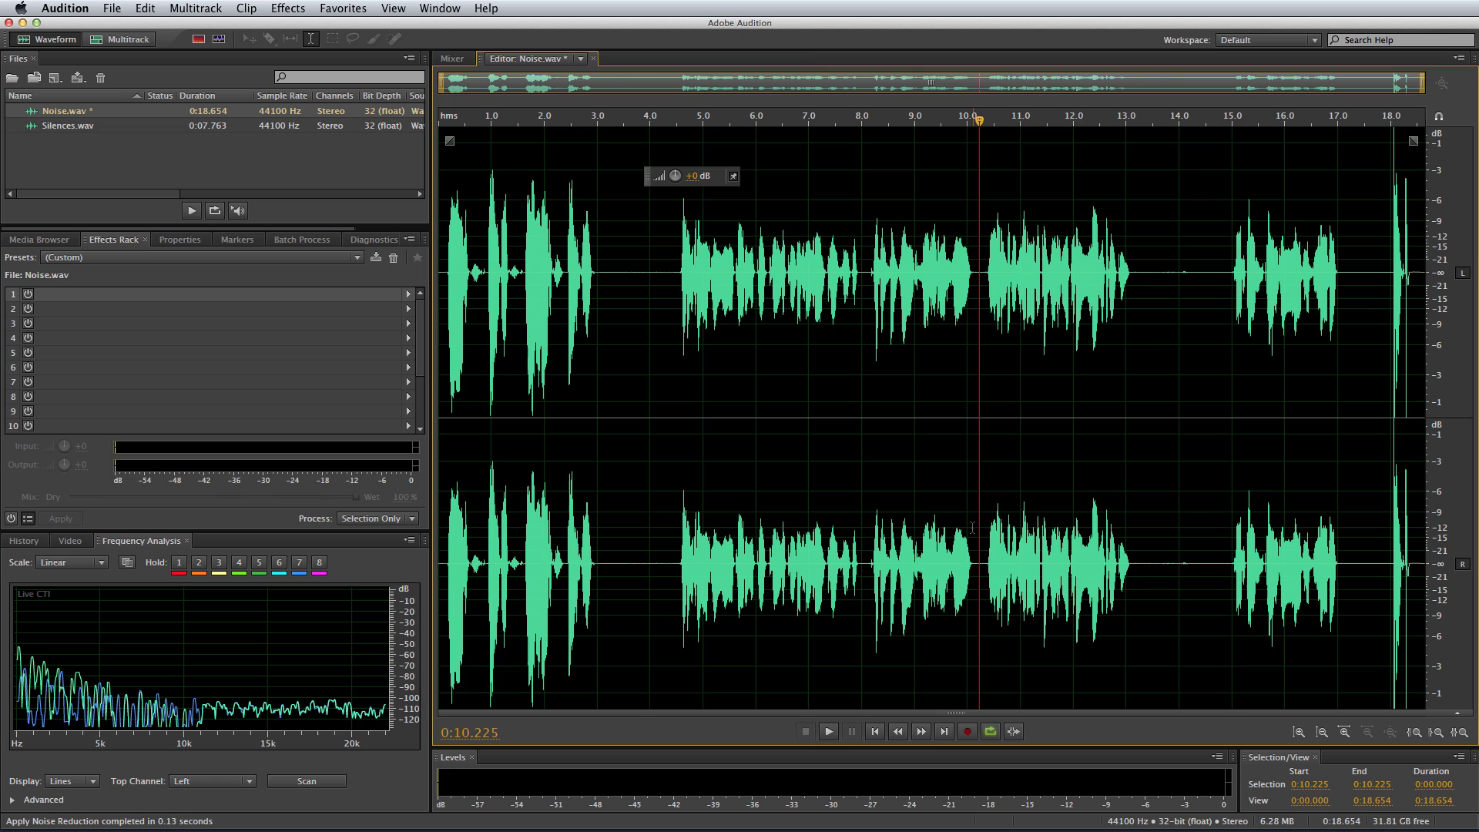
pyautogui.scroll(3, 975, 524)
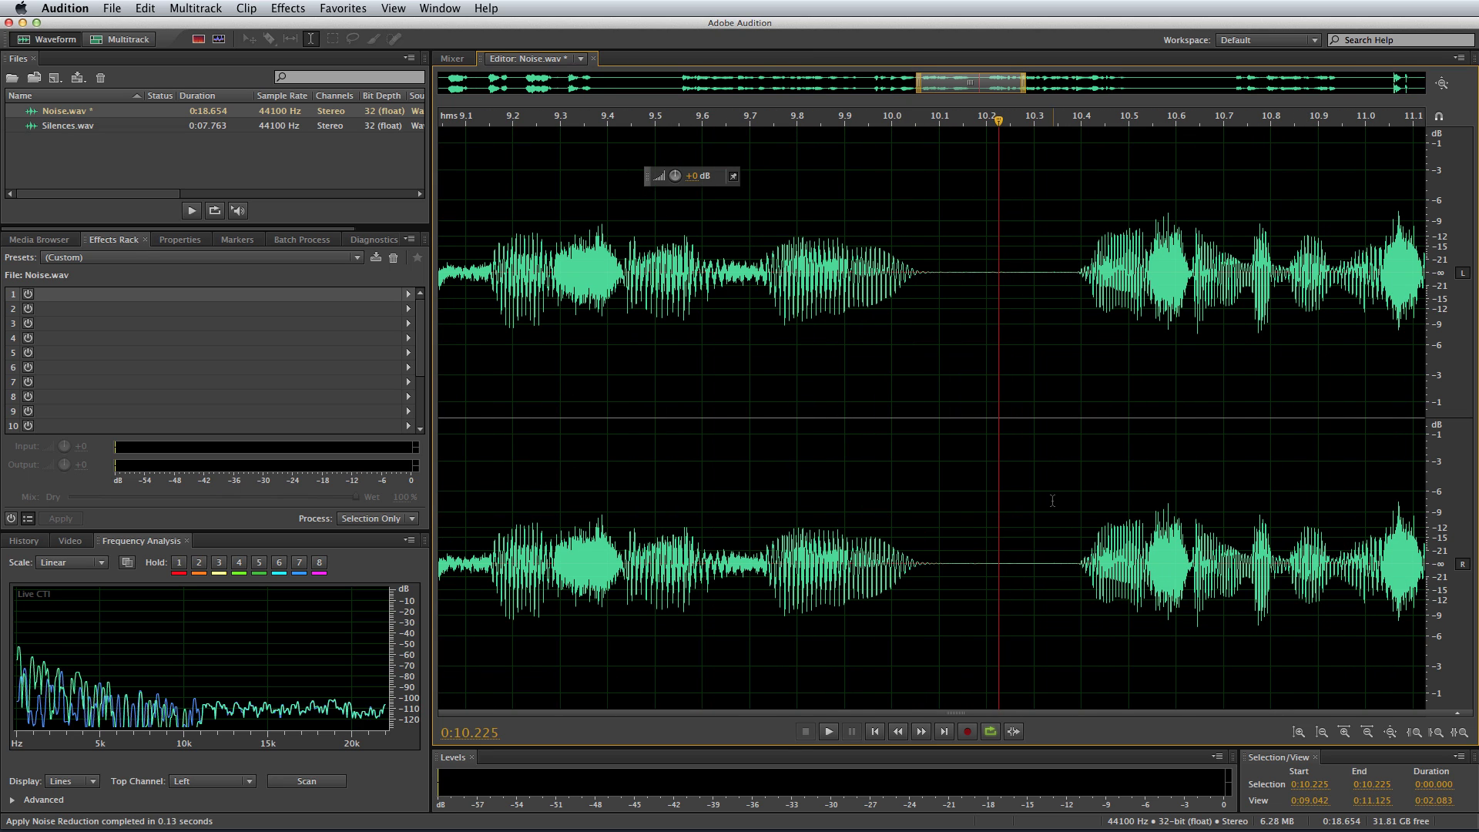
pyautogui.scroll(-5, 1049, 485)
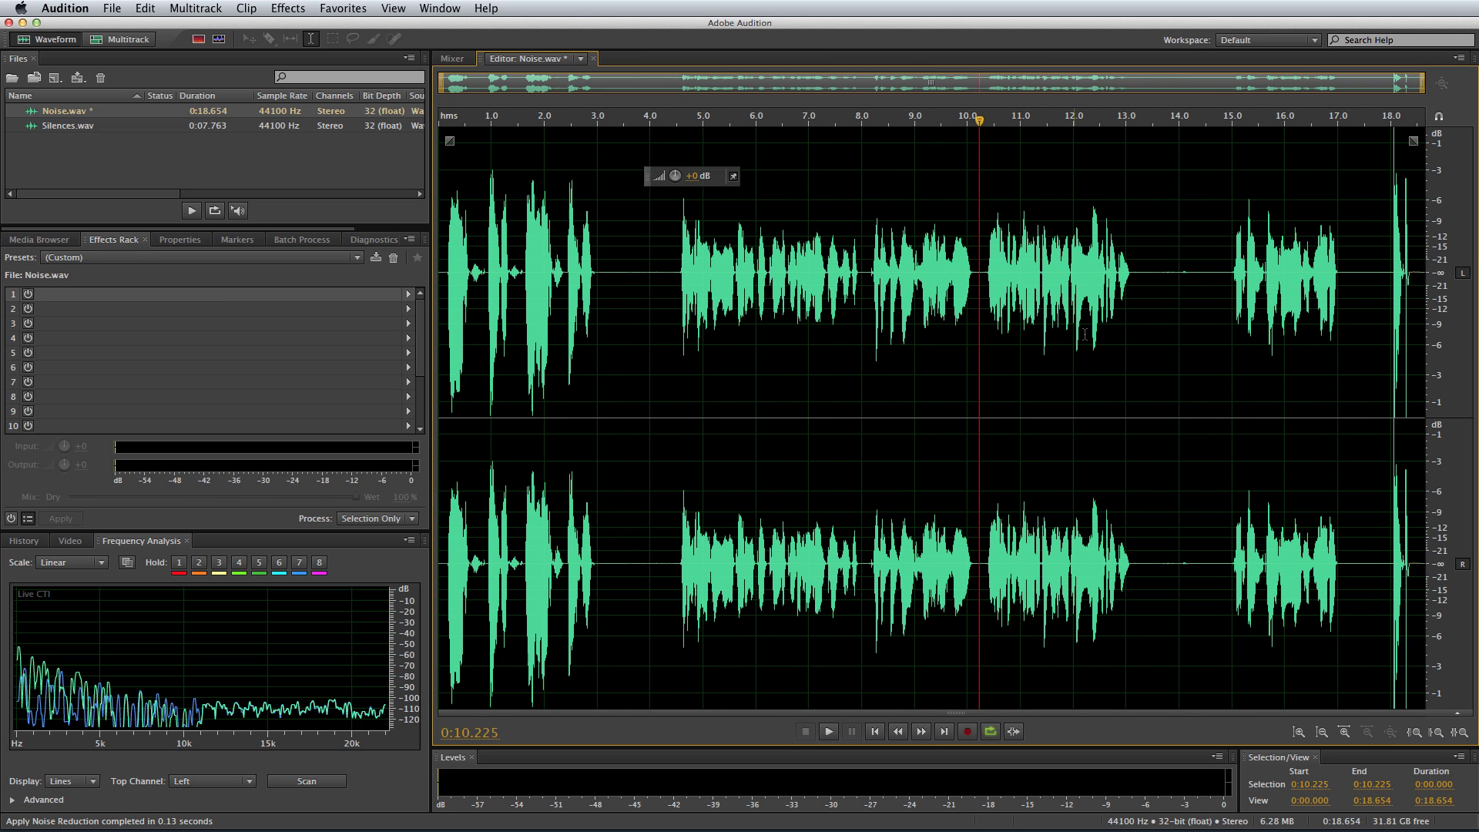
pyautogui.click(979, 266)
pyautogui.press('space')
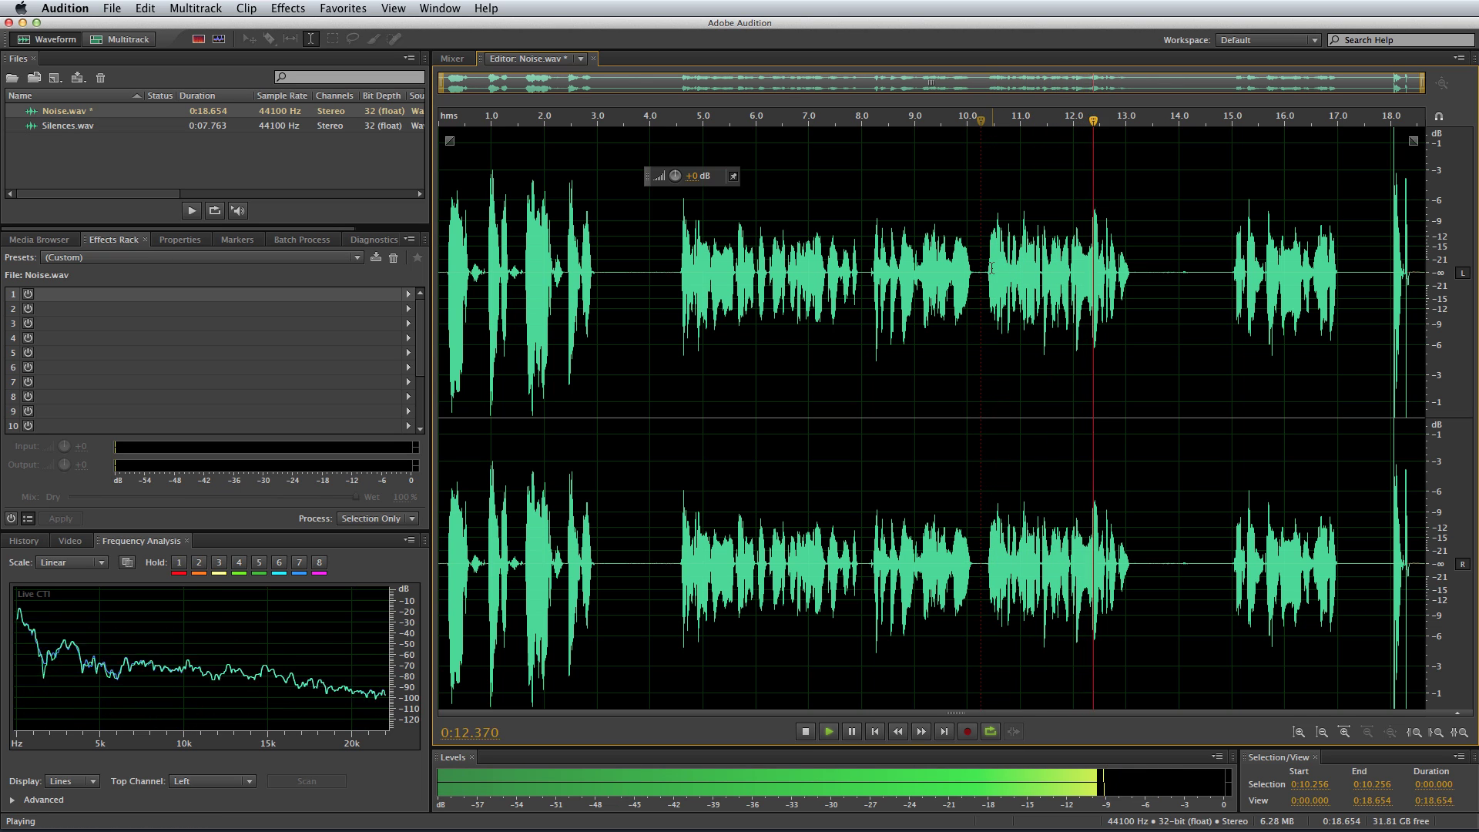
pyautogui.press('space')
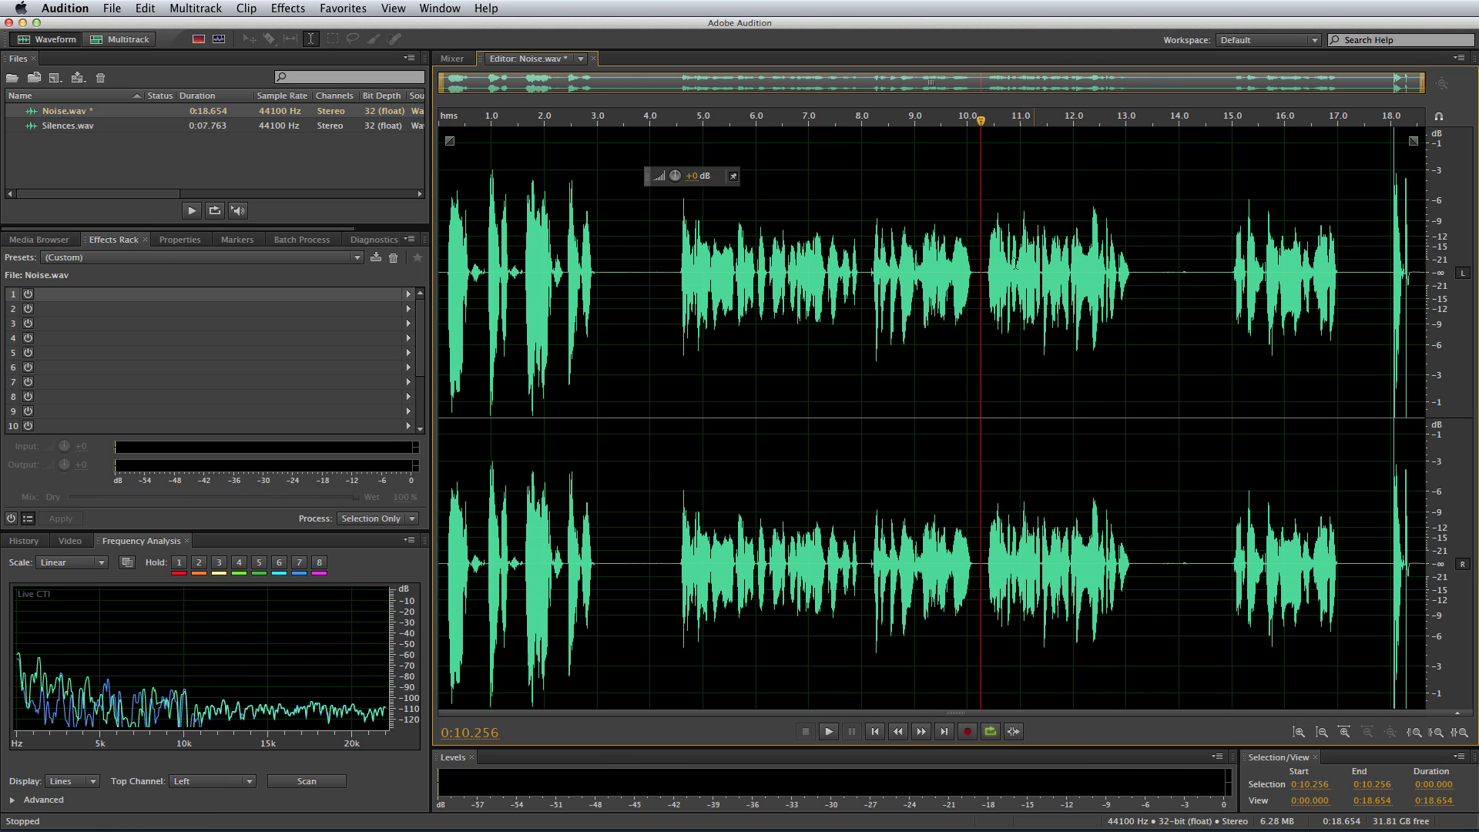
pyautogui.click(1093, 258)
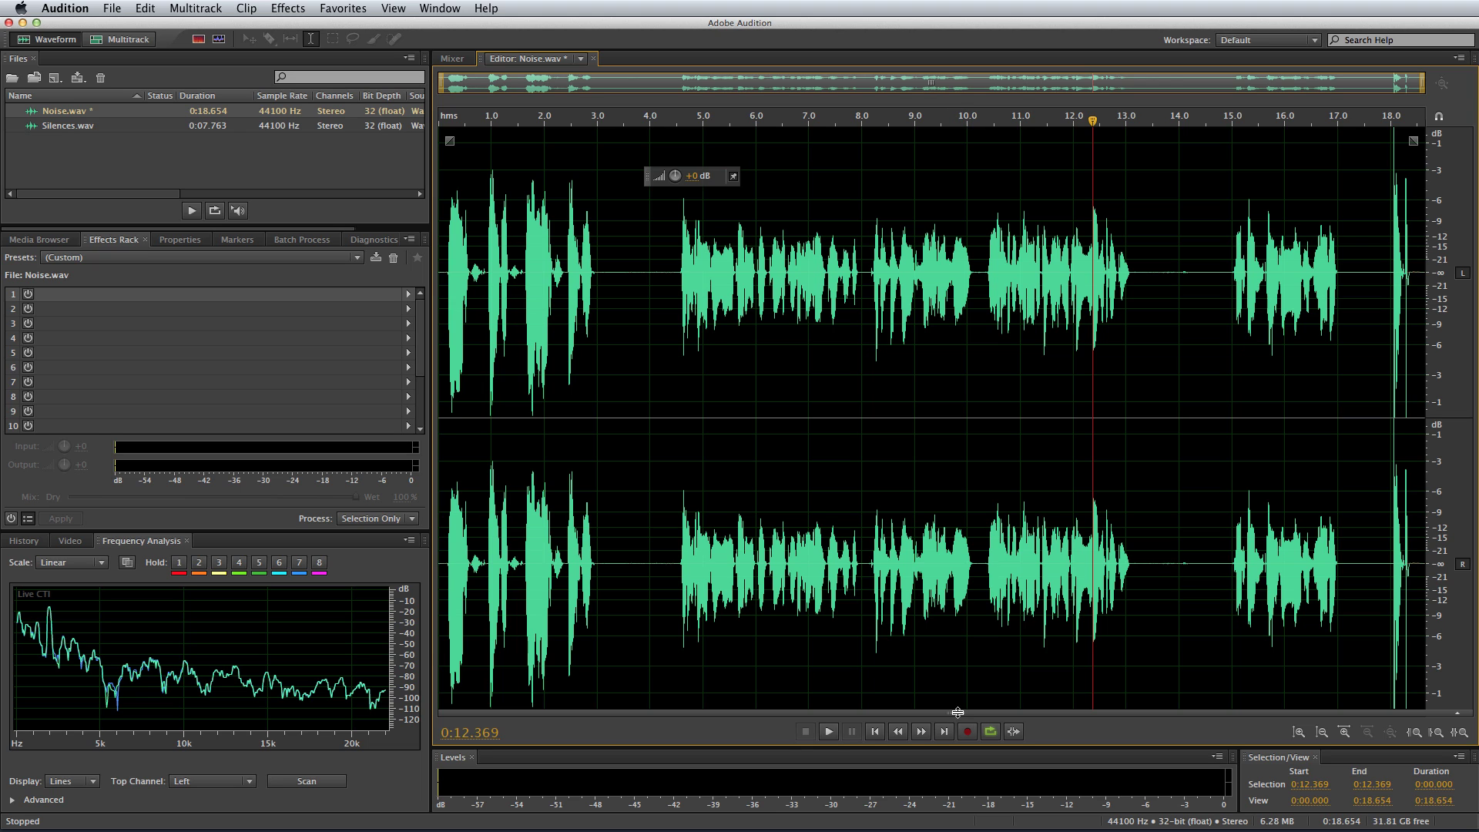
pyautogui.moveTo(957, 711); pyautogui.dragTo(955, 203)
# Set the Spot Healing Brush to about 20 px and paint over the 2 kHz tone.
pyautogui.press('b')
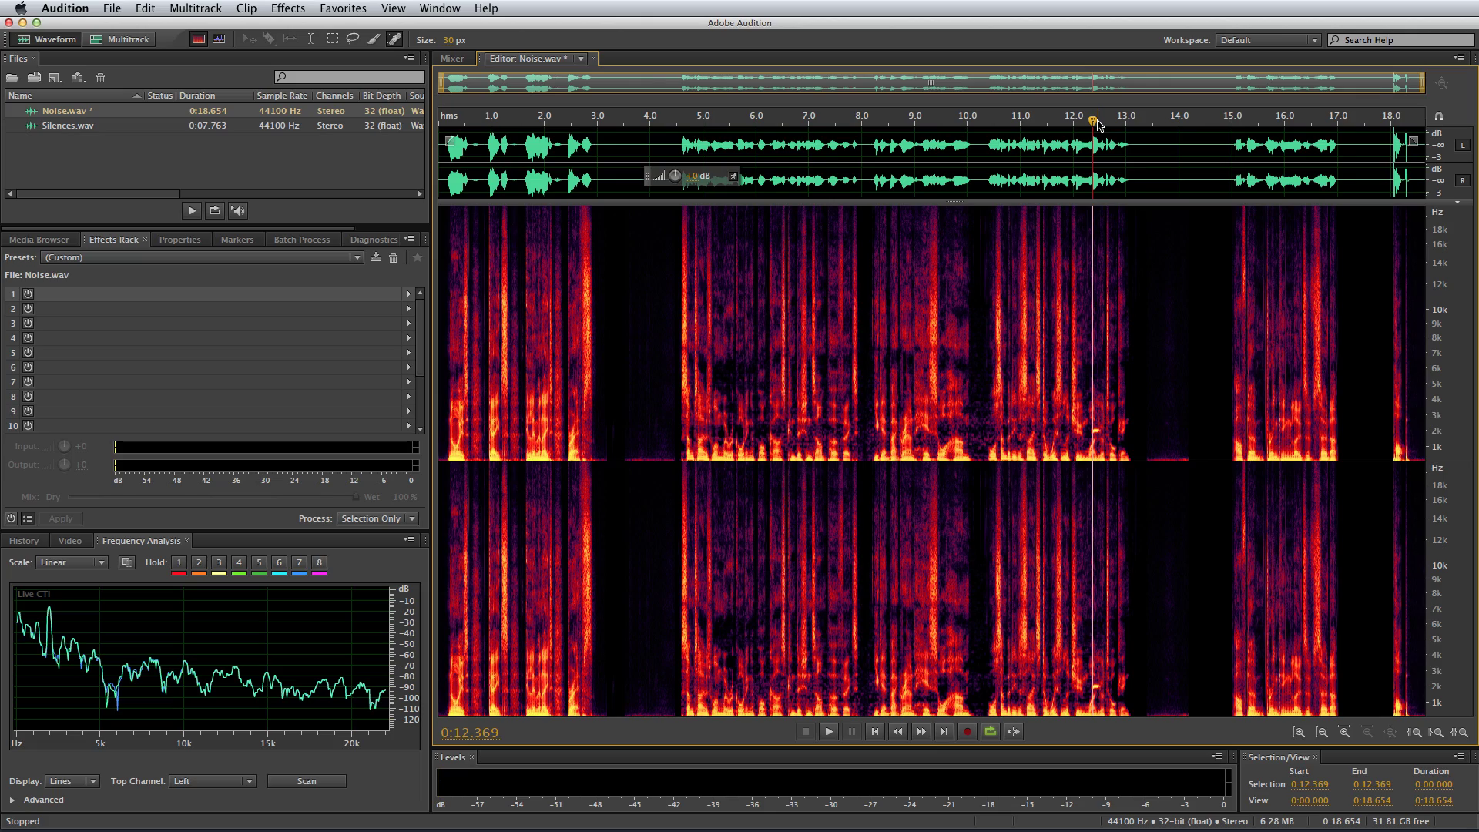
pyautogui.scroll(5, 1097, 125)
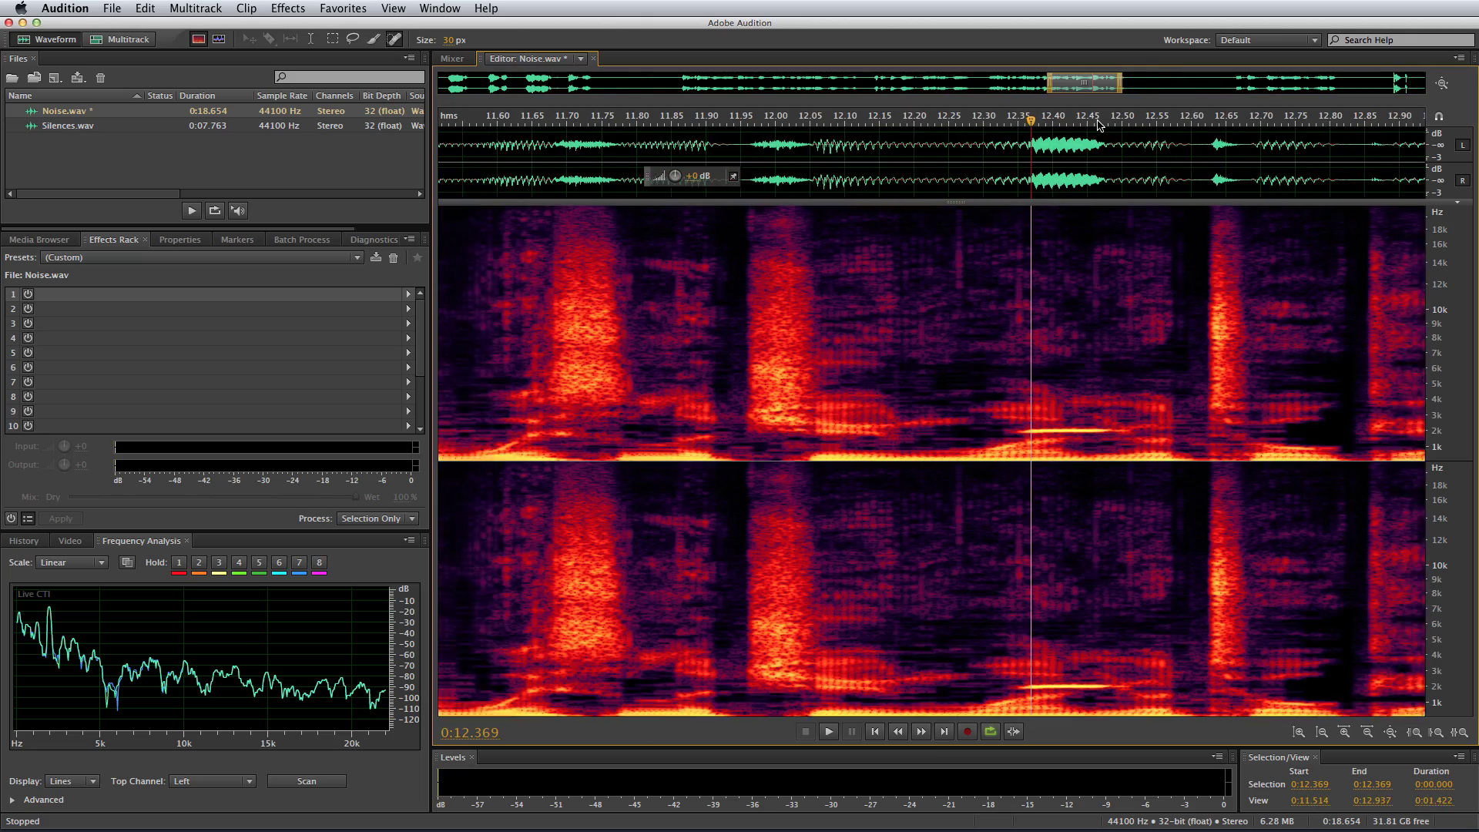
pyautogui.scroll(1, 1097, 125)
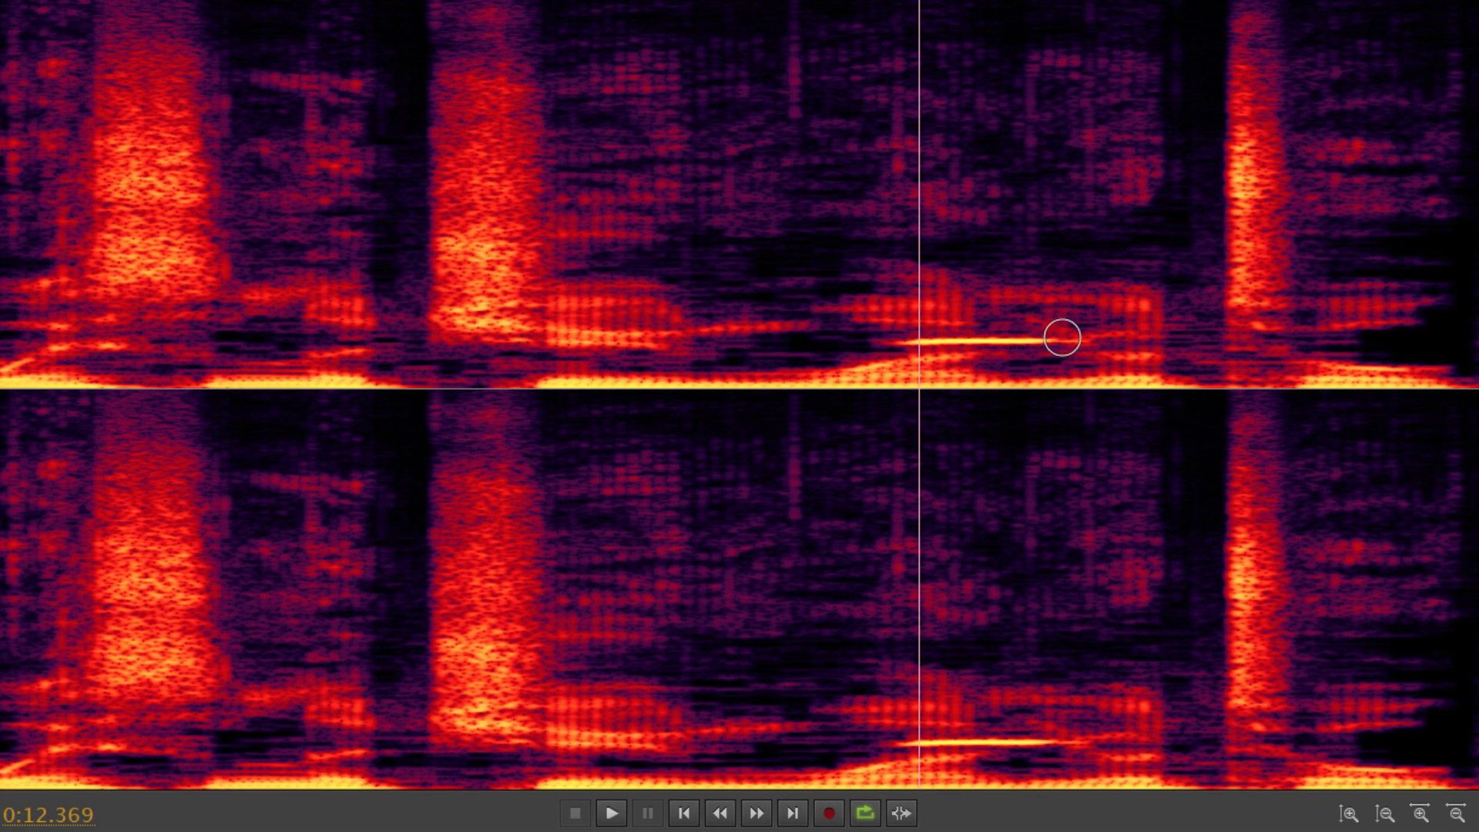
pyautogui.moveTo(966, 264)
pyautogui.mouseDown()
pyautogui.moveTo(1060, 337)
pyautogui.moveTo(924, 270)
pyautogui.mouseUp()
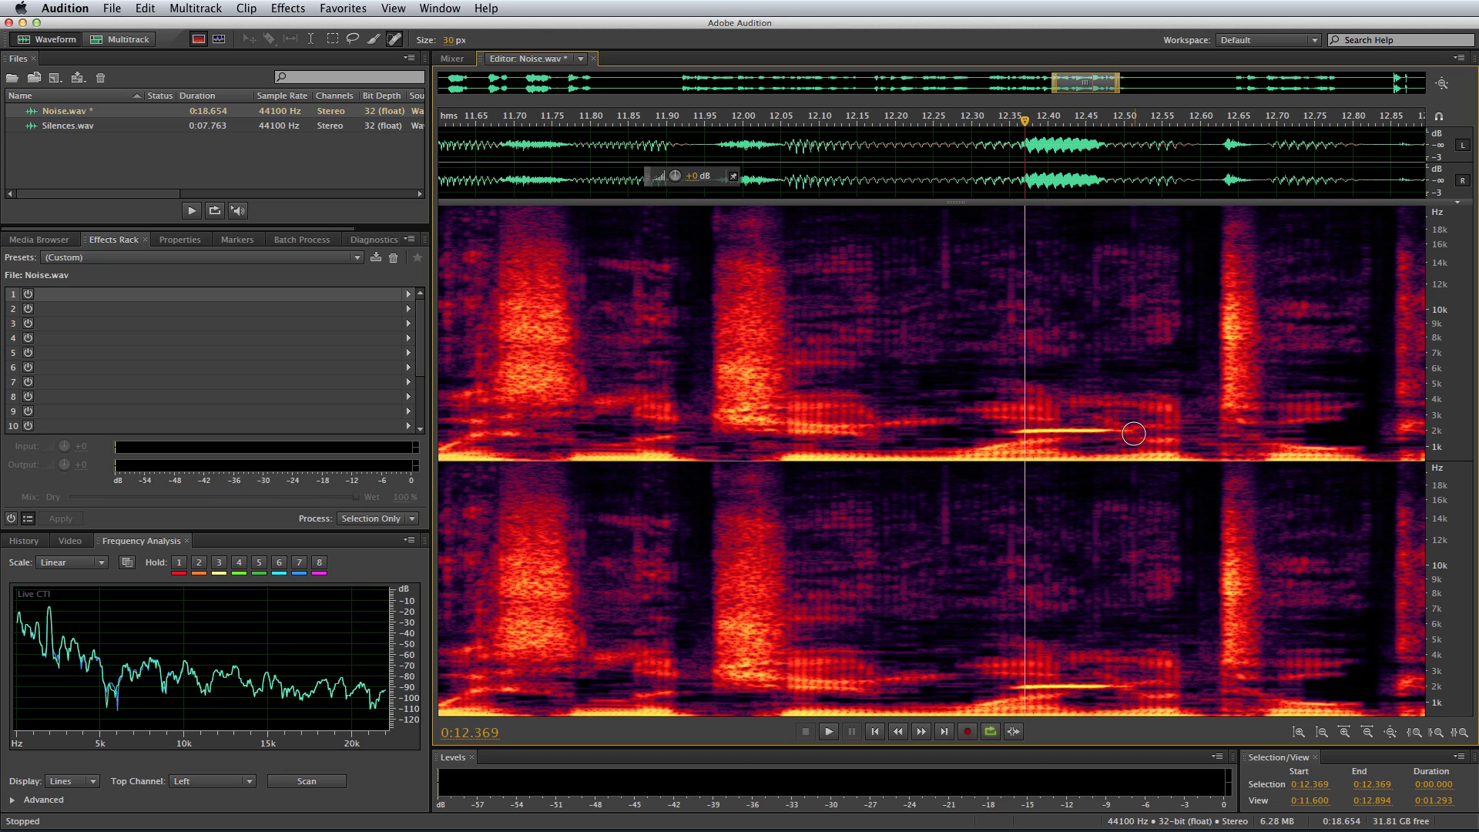
pyautogui.moveTo(460, 43); pyautogui.dragTo(452, 46)
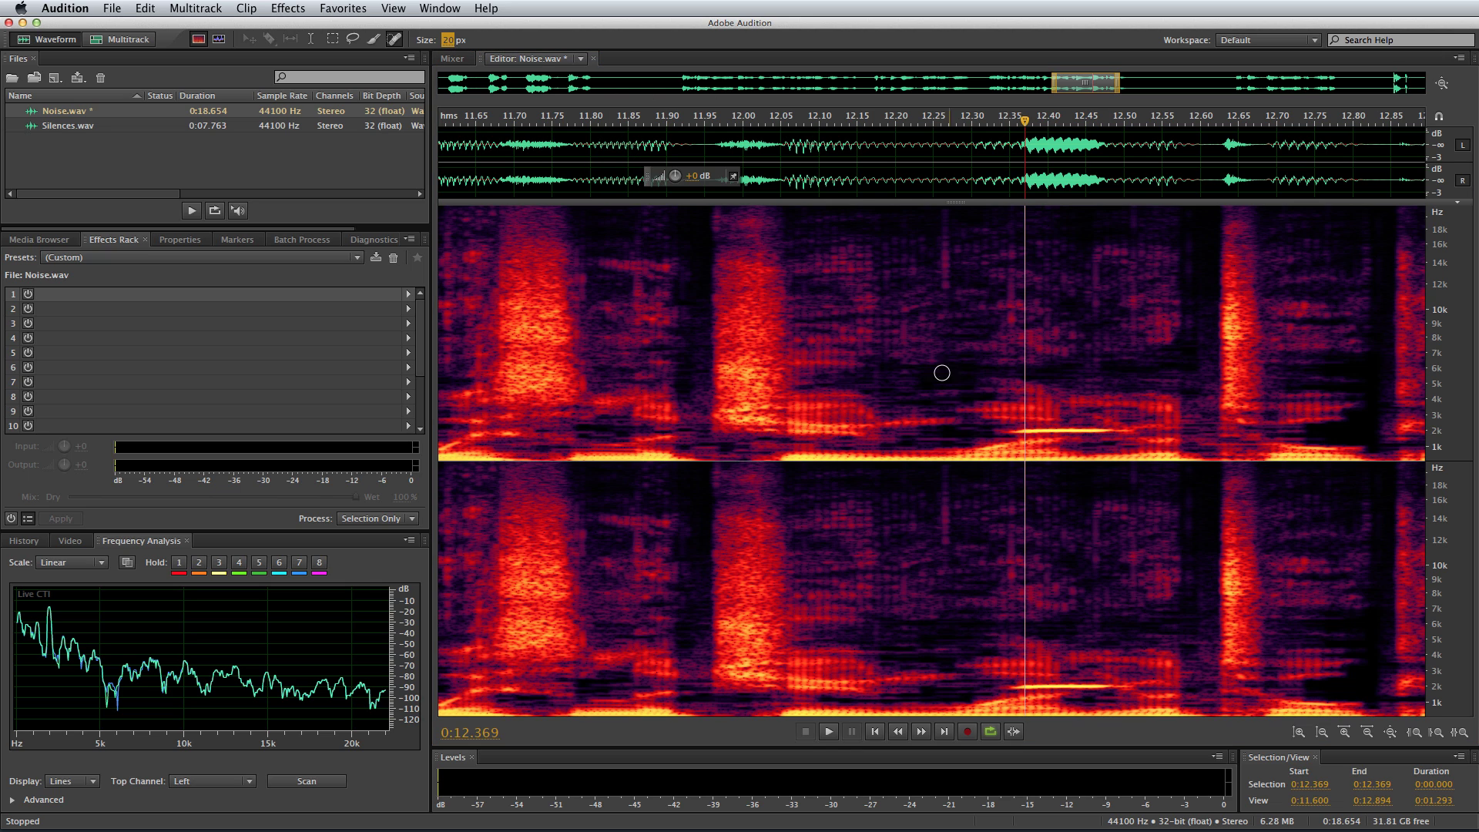
pyautogui.moveTo(1002, 429); pyautogui.dragTo(1115, 431)
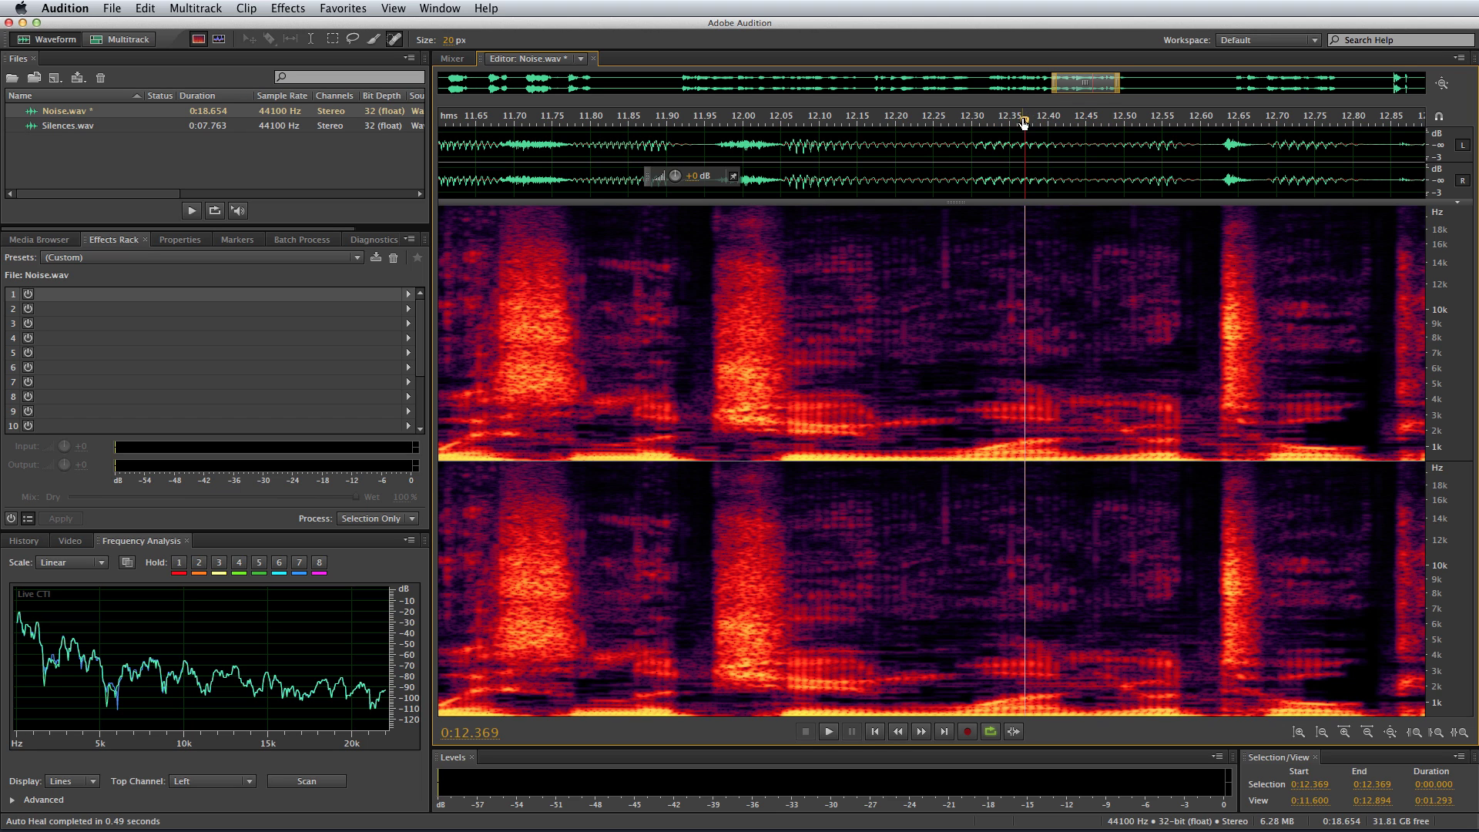
# Play from 10.21 s to check the heal, then undo it to restore the tone.
pyautogui.press('\\')
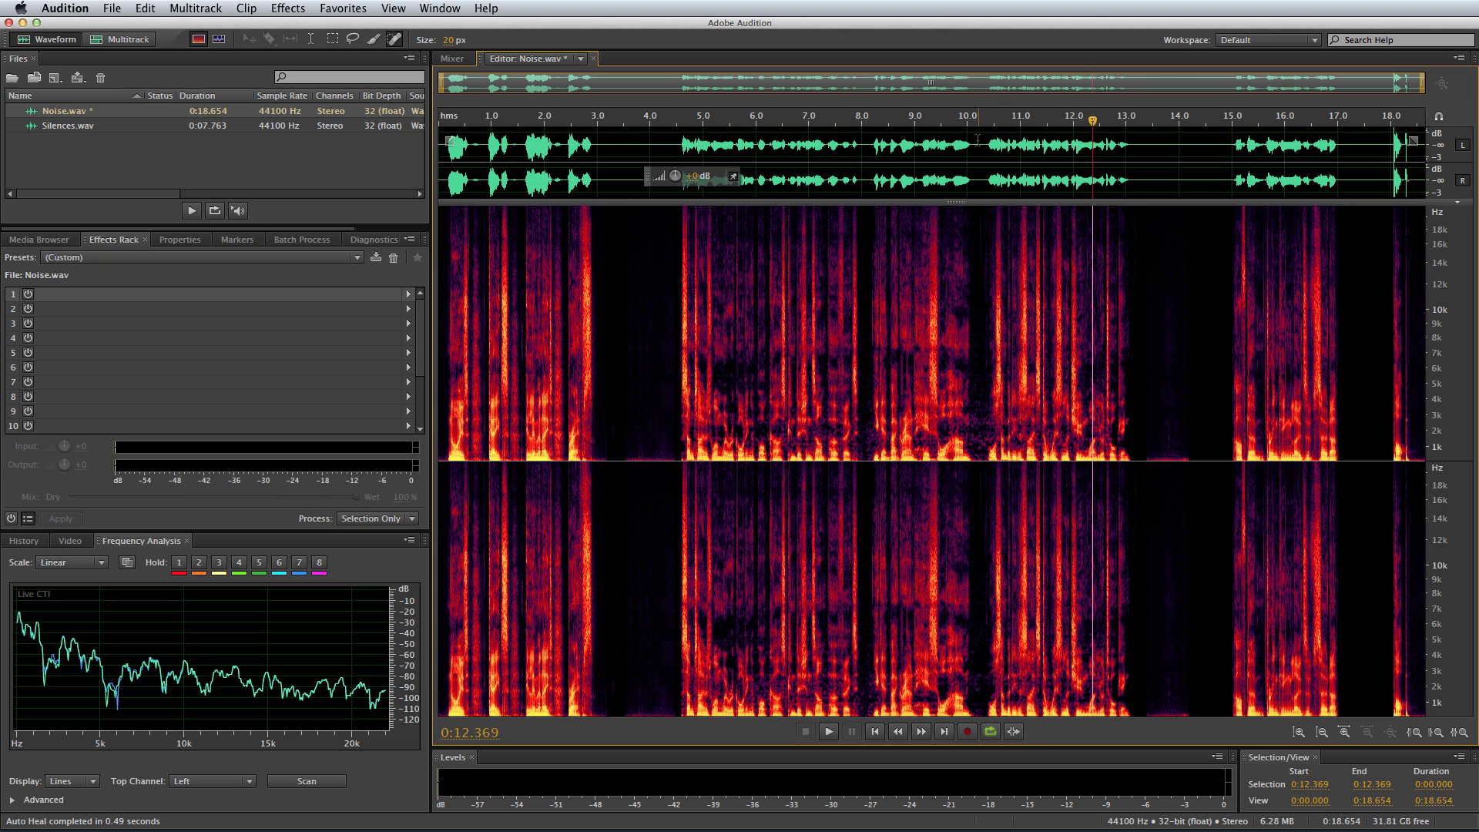
pyautogui.click(977, 143)
pyautogui.press('space')
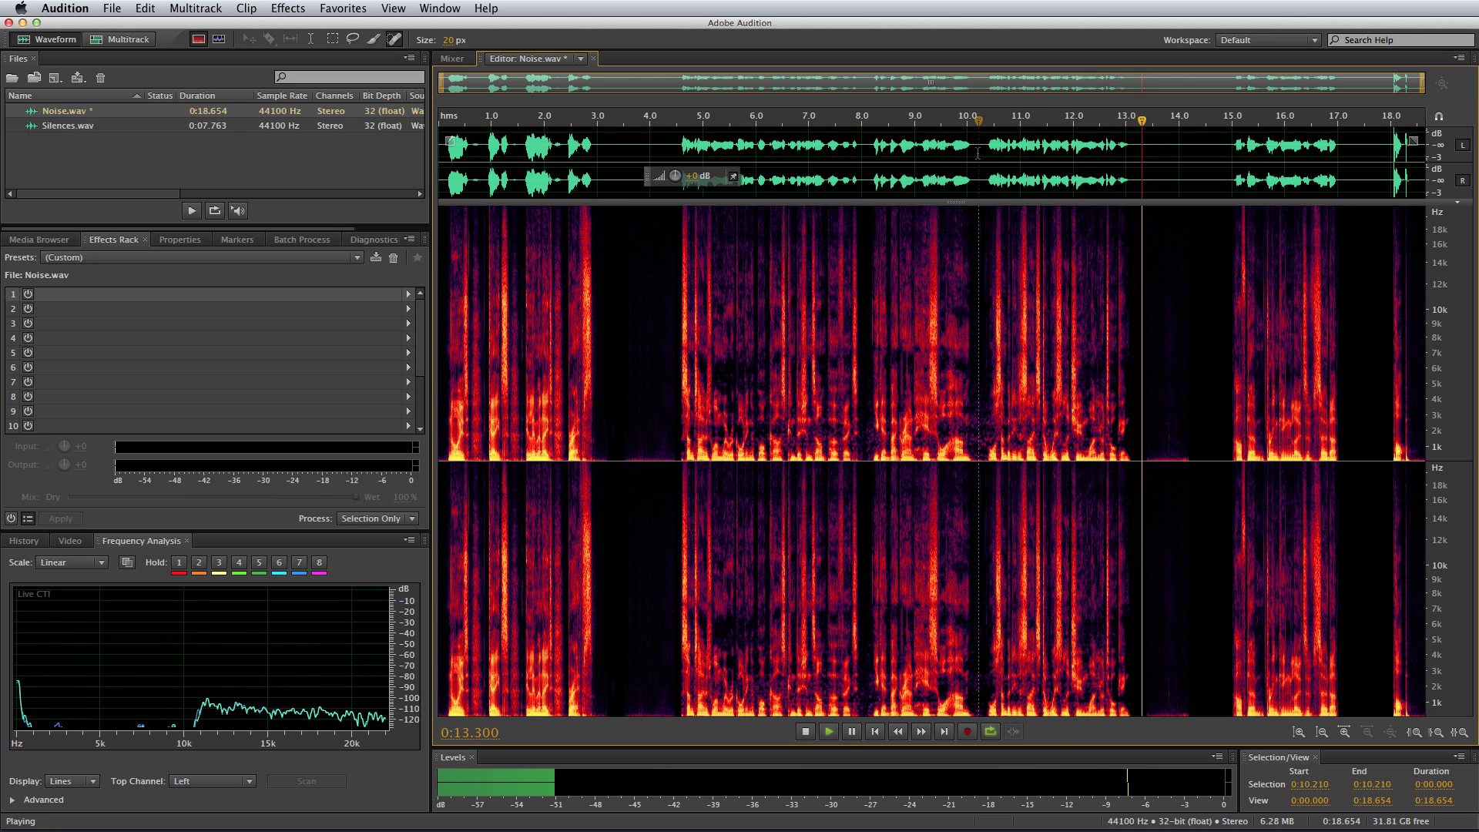
pyautogui.press('space')
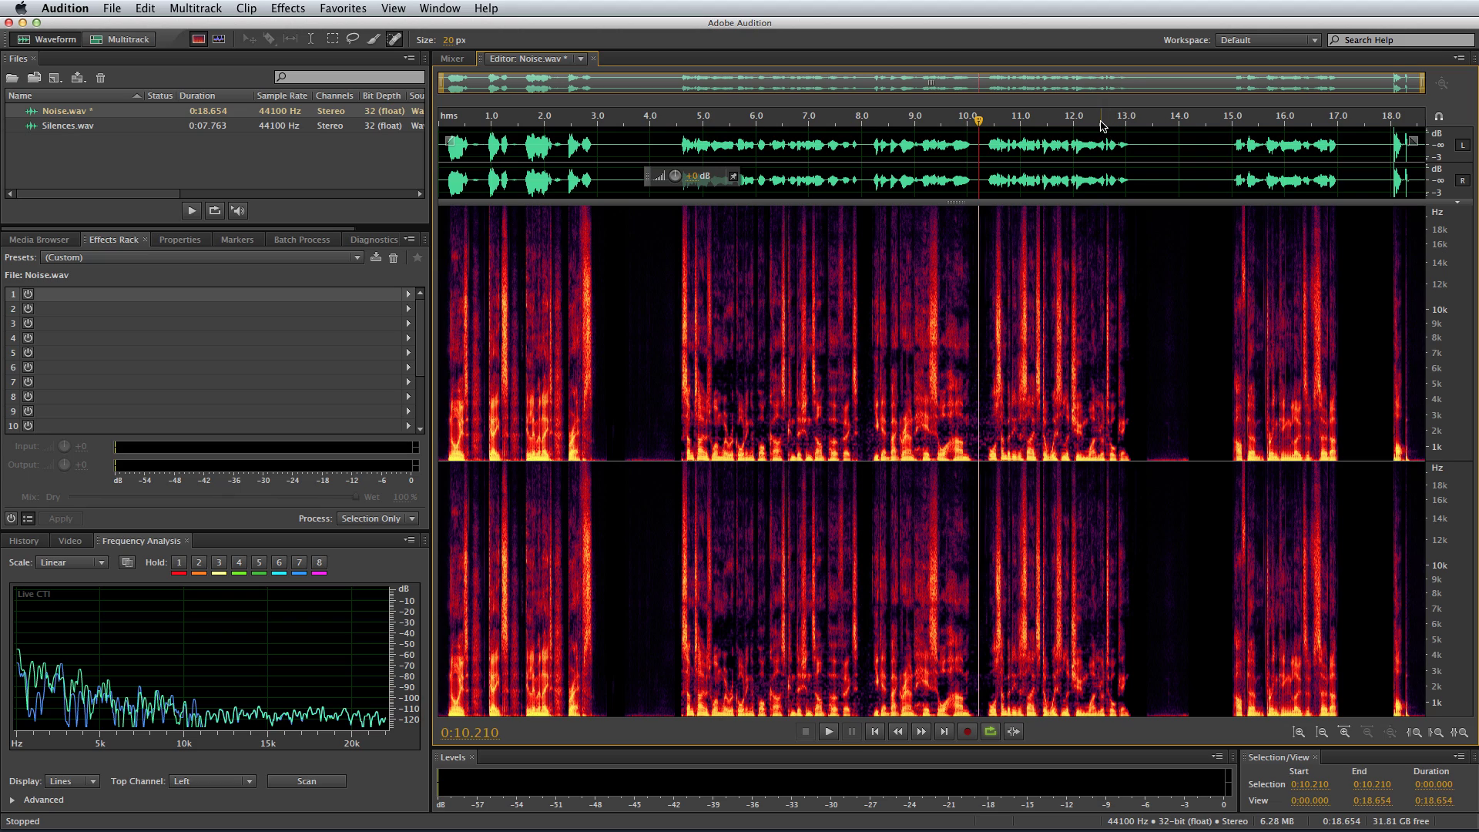
pyautogui.scroll(5, 1101, 126)
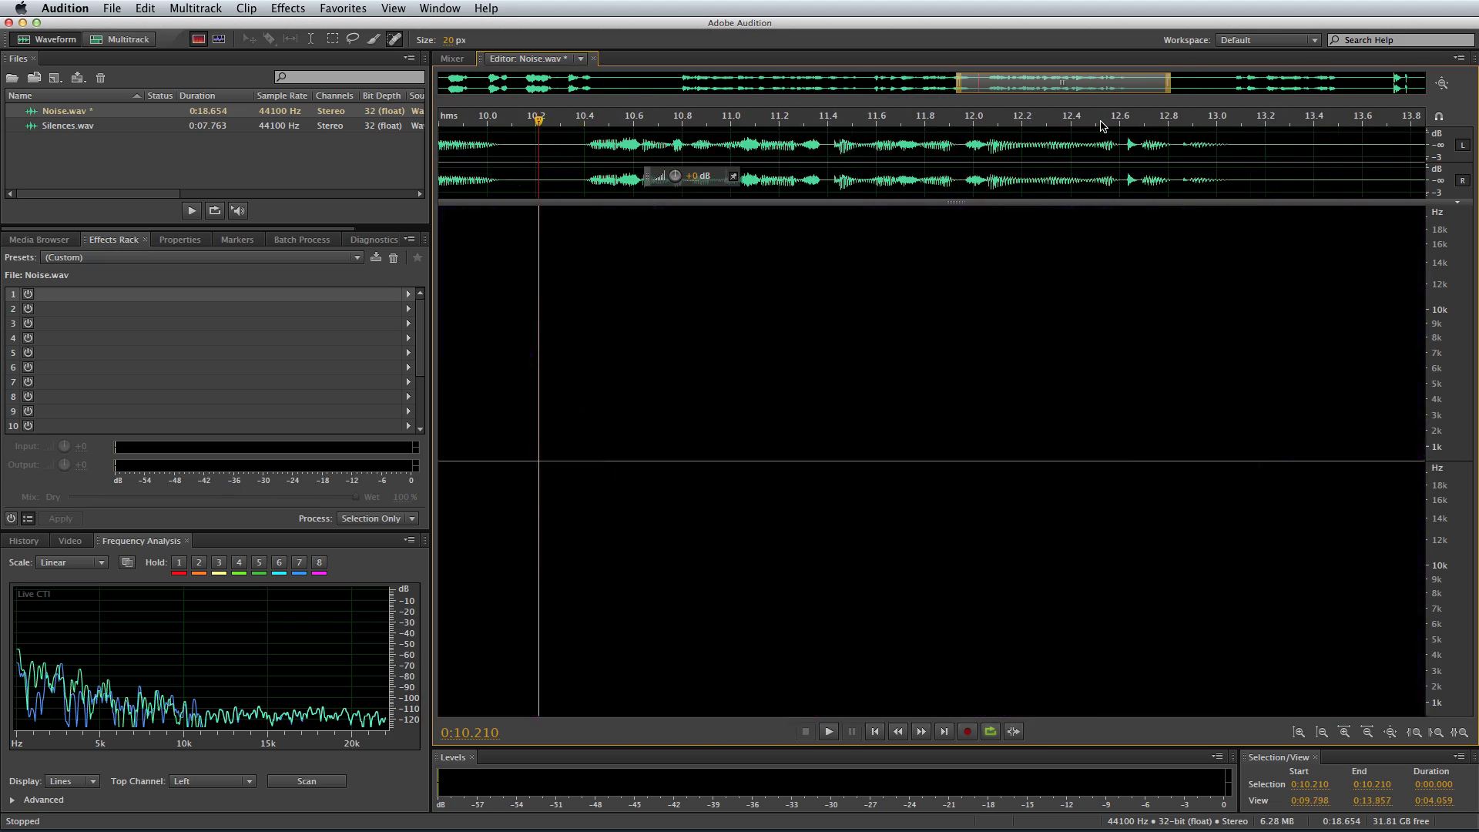
pyautogui.scroll(1, 1101, 126)
pyautogui.press('super+z')
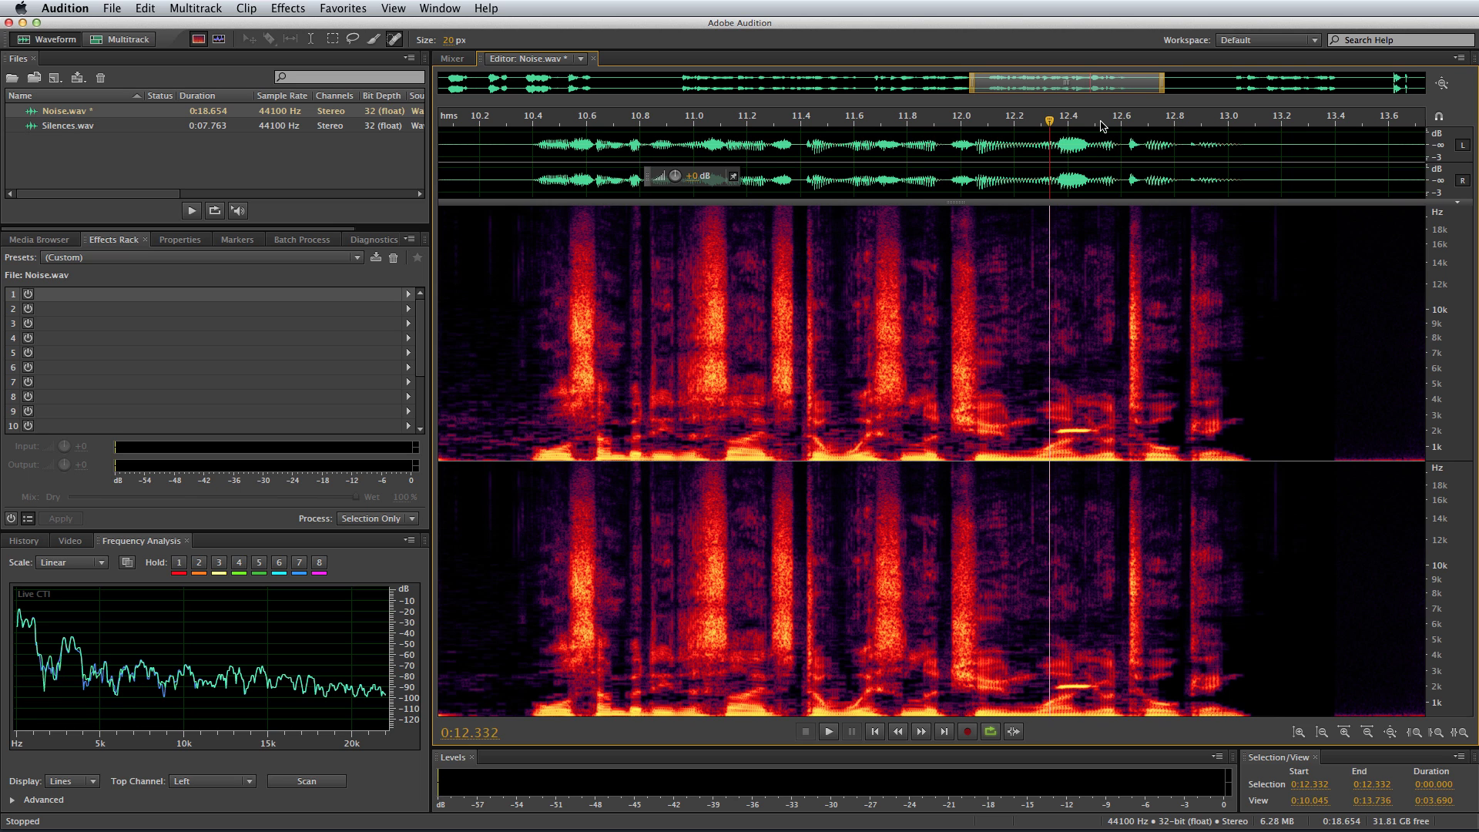
pyautogui.scroll(10, 1101, 126)
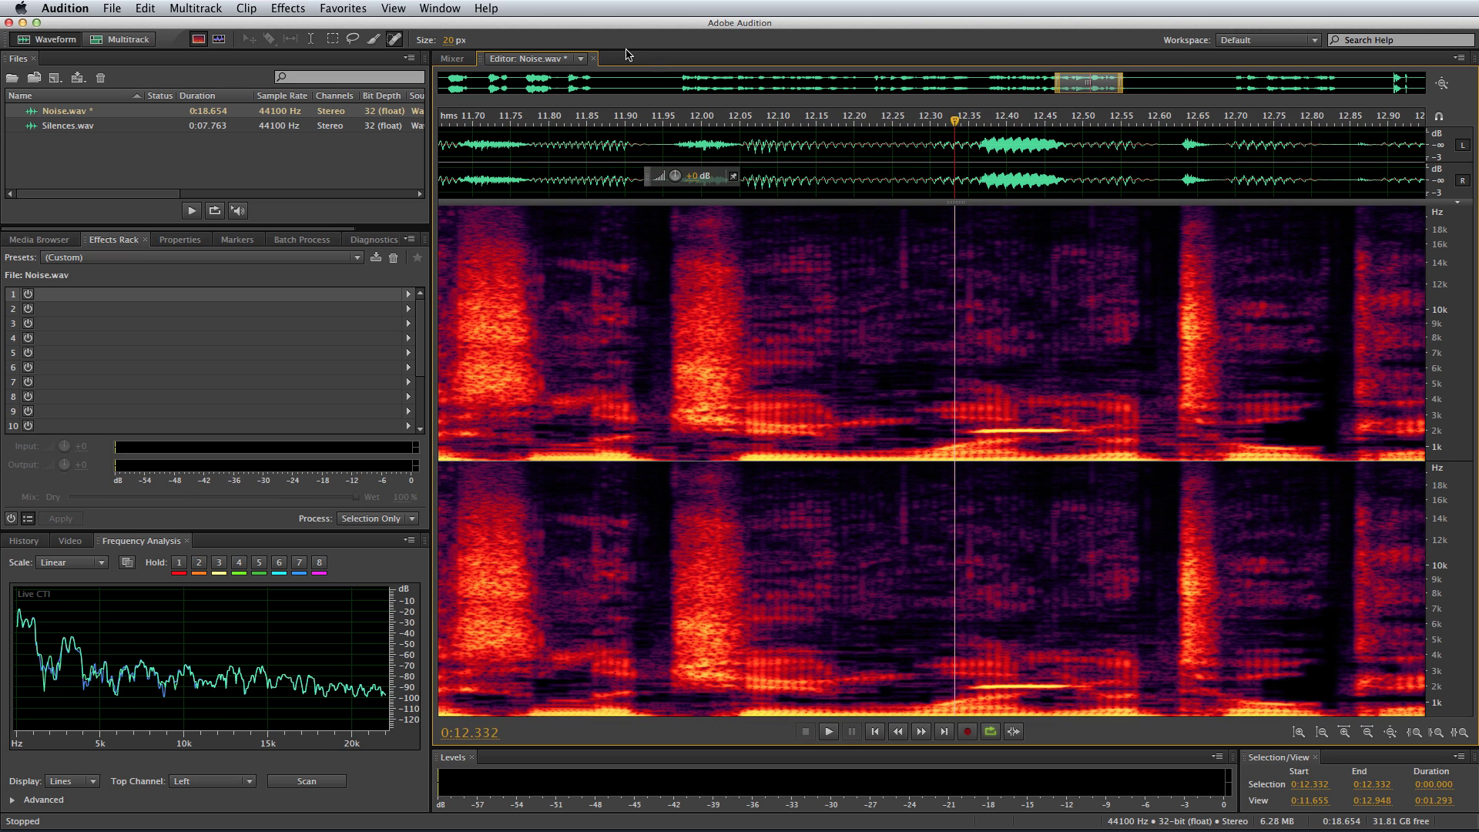
# Paint a spectral selection over the 2 kHz tone near 12.33 s, delete it, and listen back.
pyautogui.click(371, 42)
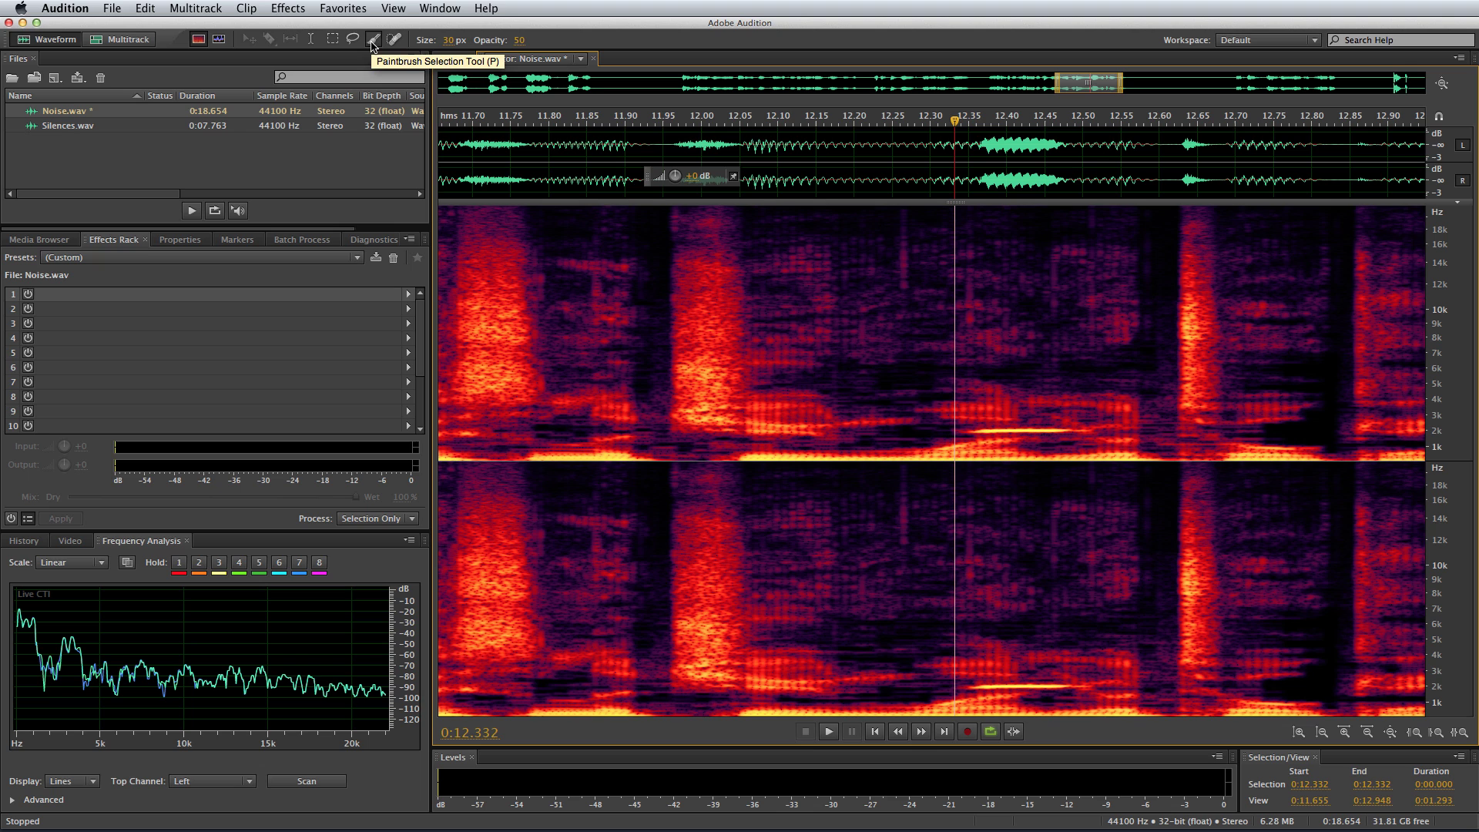
pyautogui.click(957, 432)
pyautogui.moveTo(957, 428)
pyautogui.mouseDown()
pyautogui.moveTo(1061, 429)
pyautogui.moveTo(946, 431)
pyautogui.moveTo(1074, 430)
pyautogui.moveTo(948, 429)
pyautogui.mouseUp()
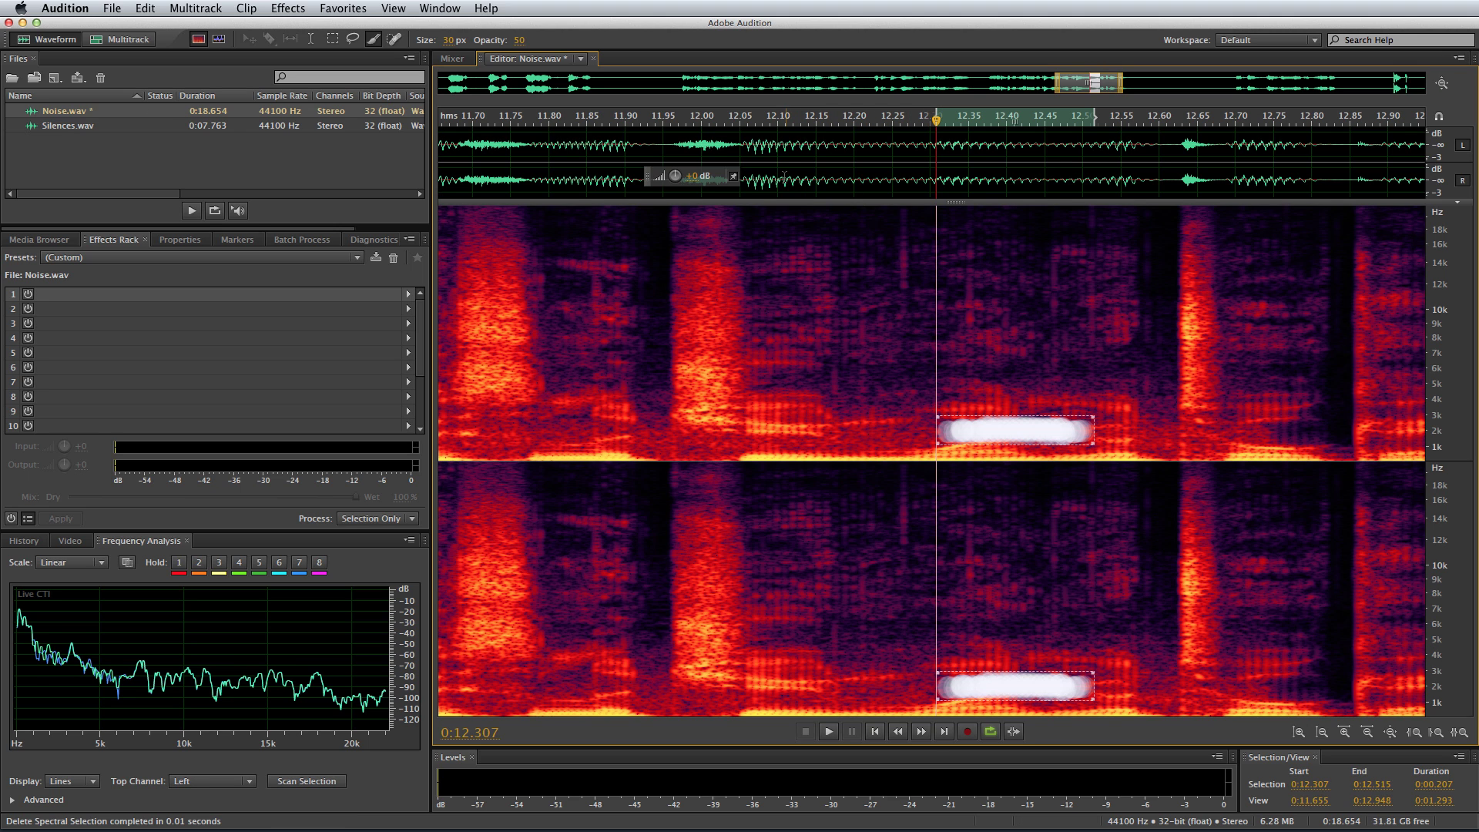
pyautogui.press('Delete')
pyautogui.click(785, 185)
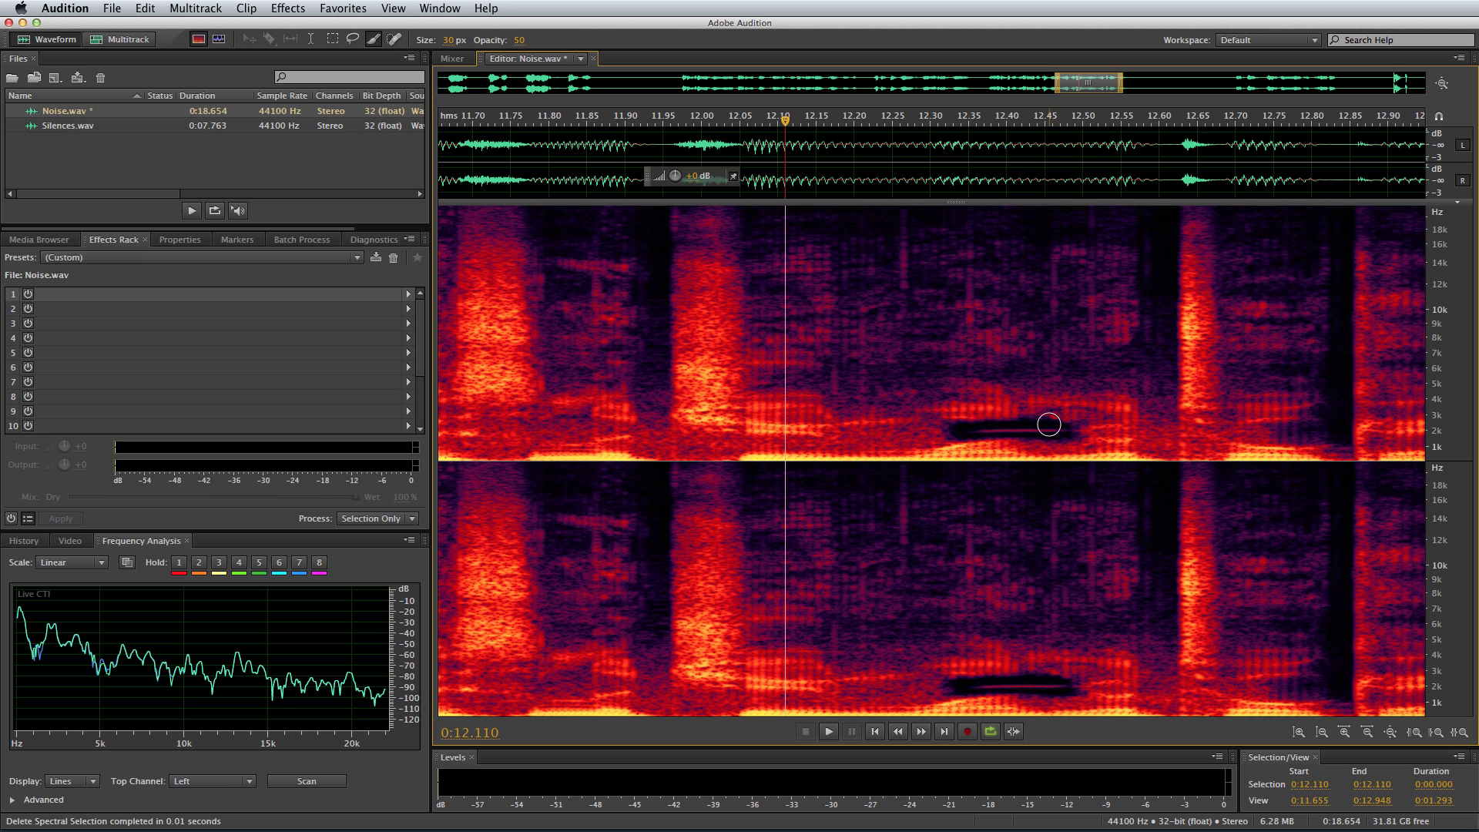
pyautogui.press('space')
pyautogui.press('space')
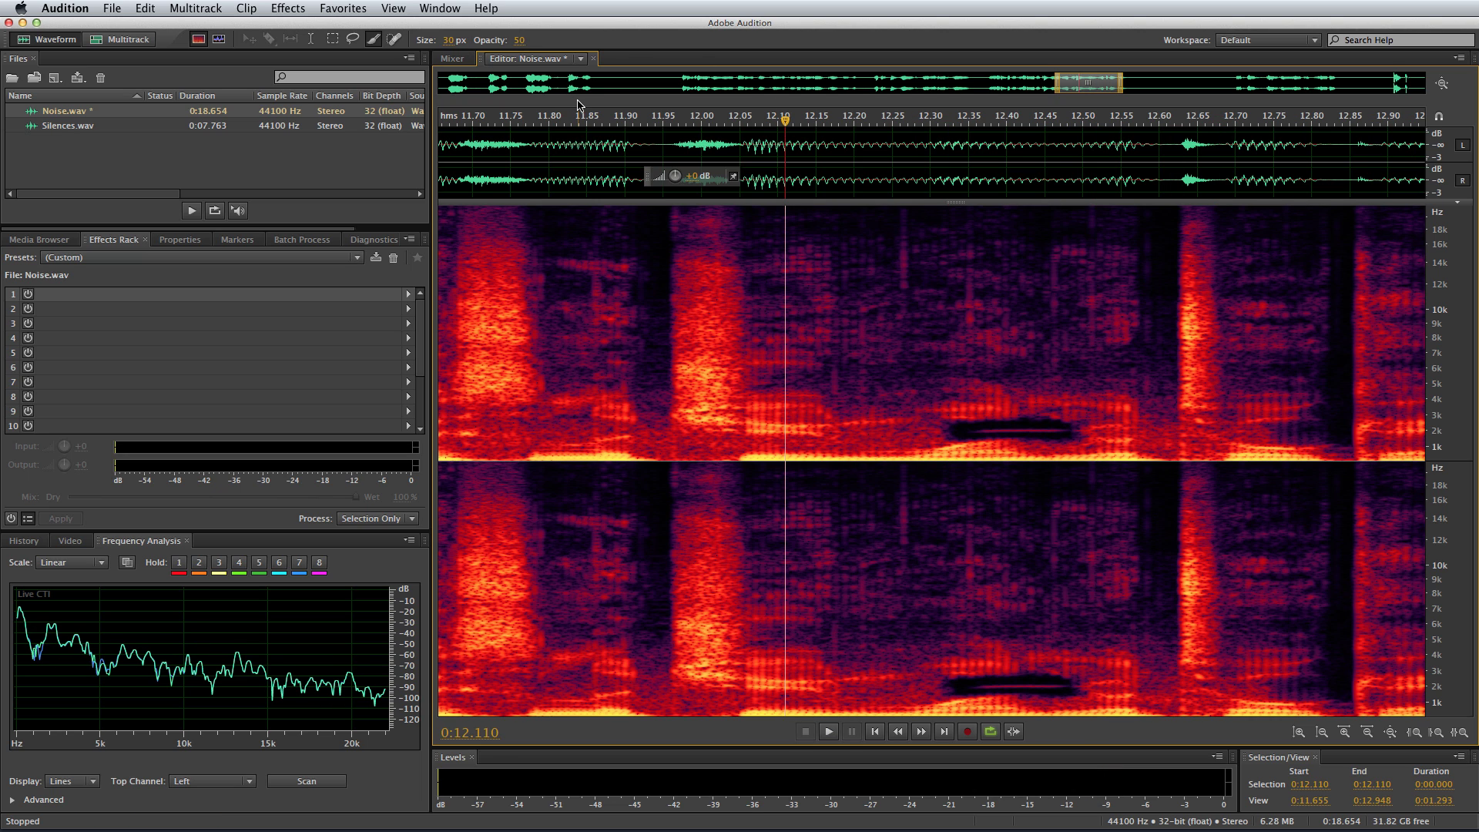
pyautogui.press('space')
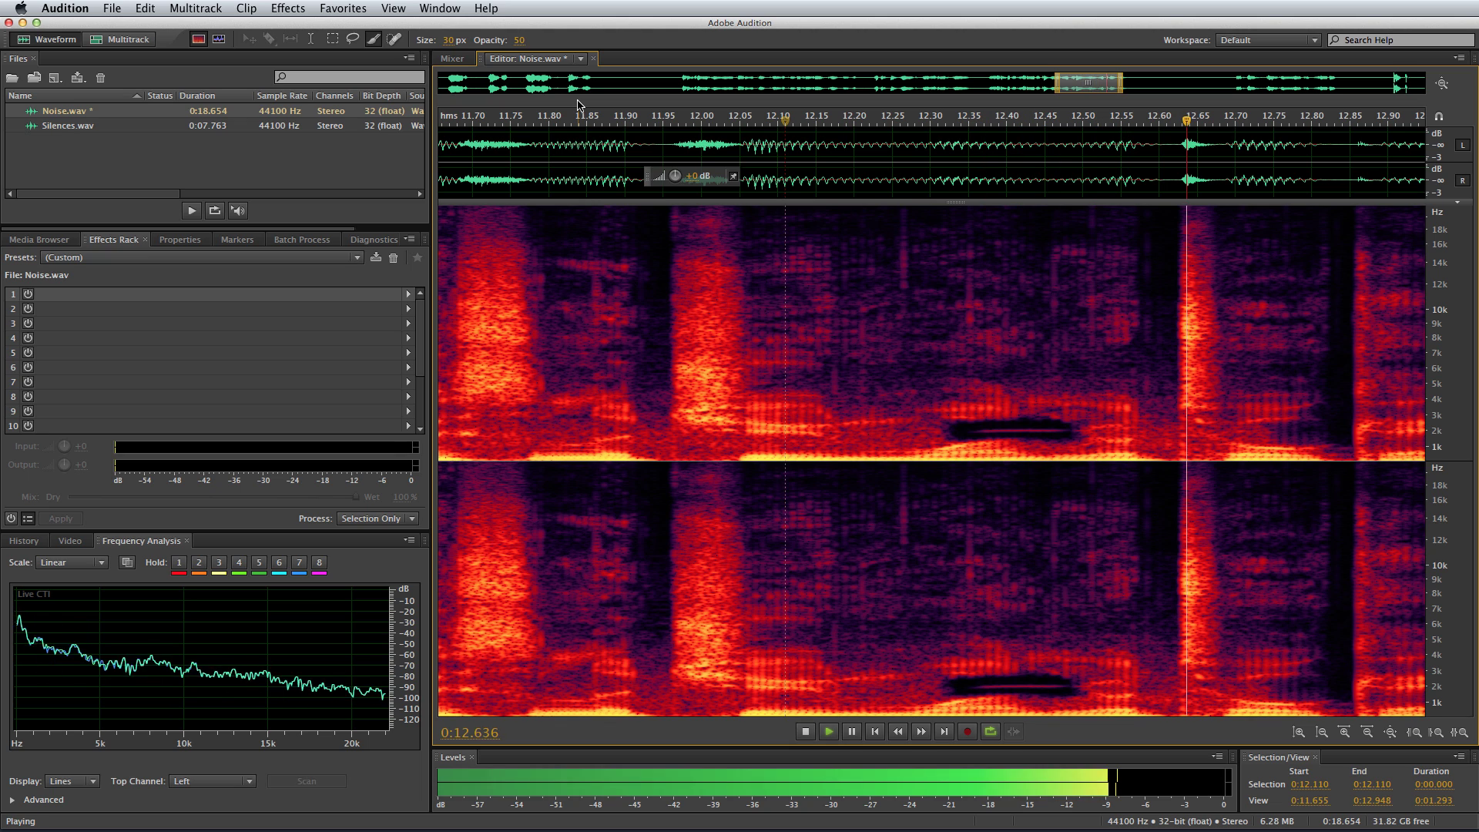
pyautogui.press('space')
# Lasso the leftover tone region near 2 kHz and delete it.
pyautogui.click(352, 39)
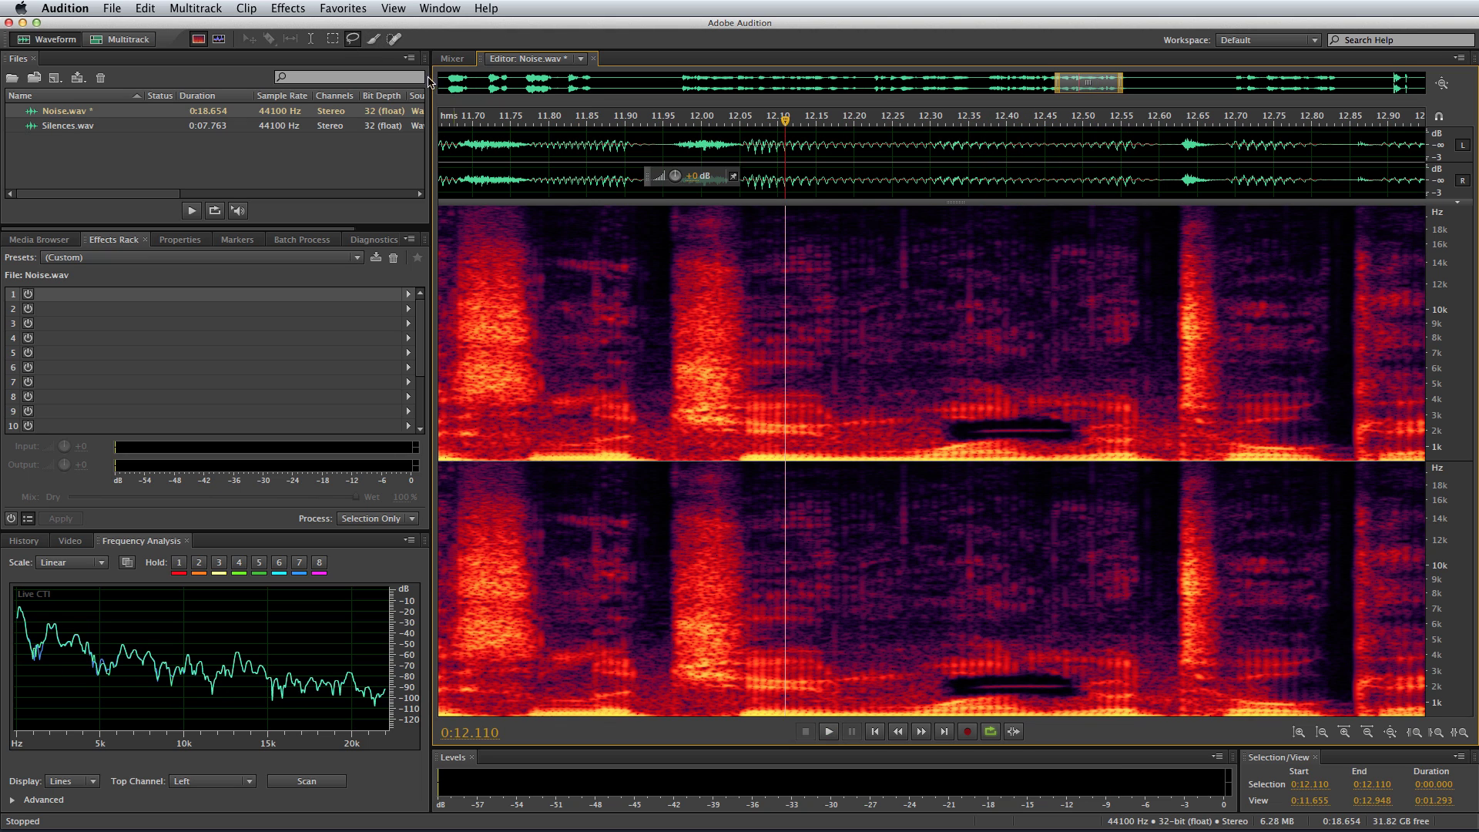
pyautogui.moveTo(942, 420)
pyautogui.mouseDown()
pyautogui.moveTo(943, 443)
pyautogui.moveTo(963, 415)
pyautogui.moveTo(1109, 423)
pyautogui.moveTo(1043, 425)
pyautogui.mouseUp()
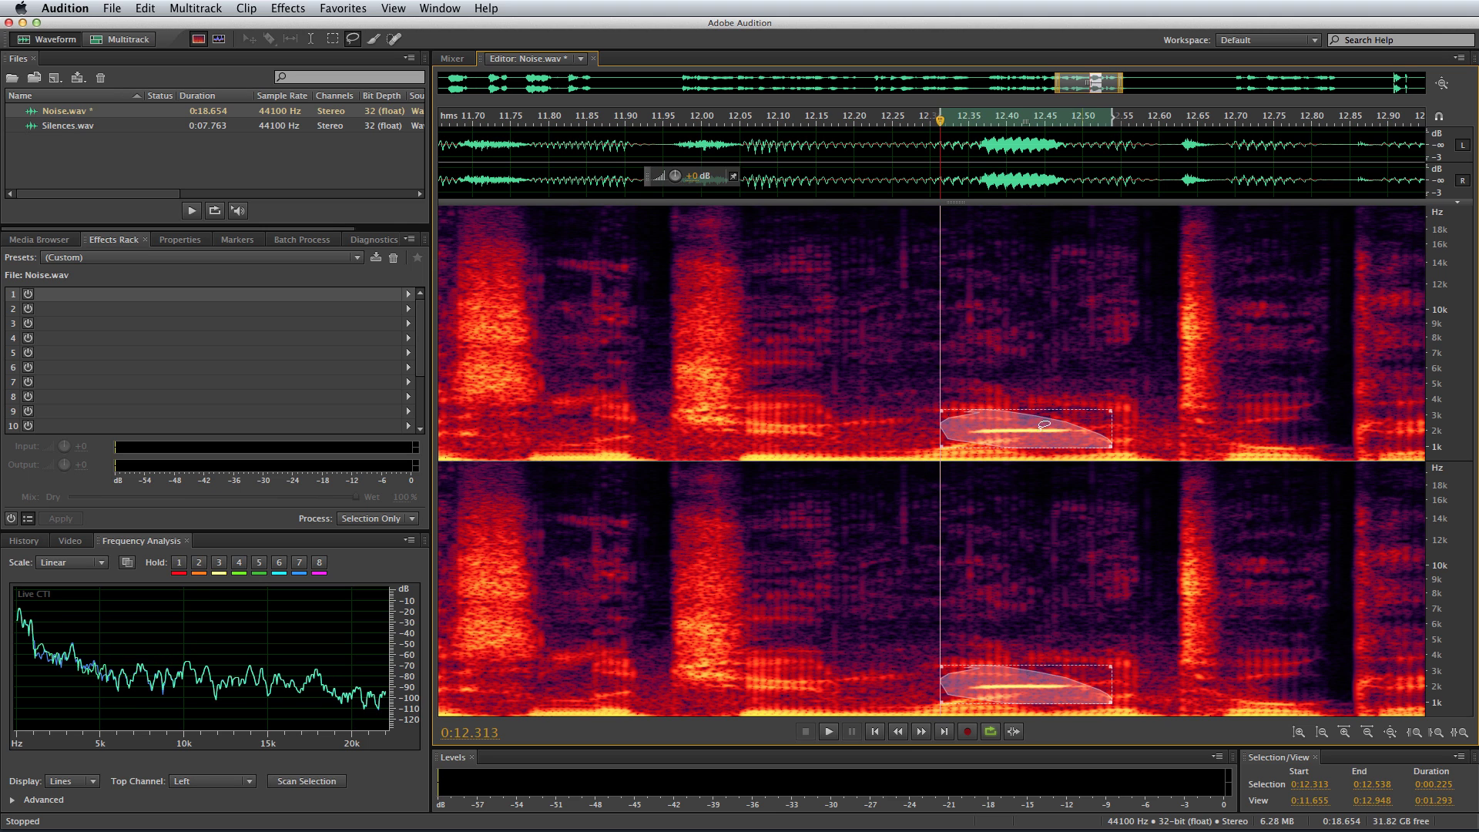
pyautogui.press('Delete')
pyautogui.click(903, 311)
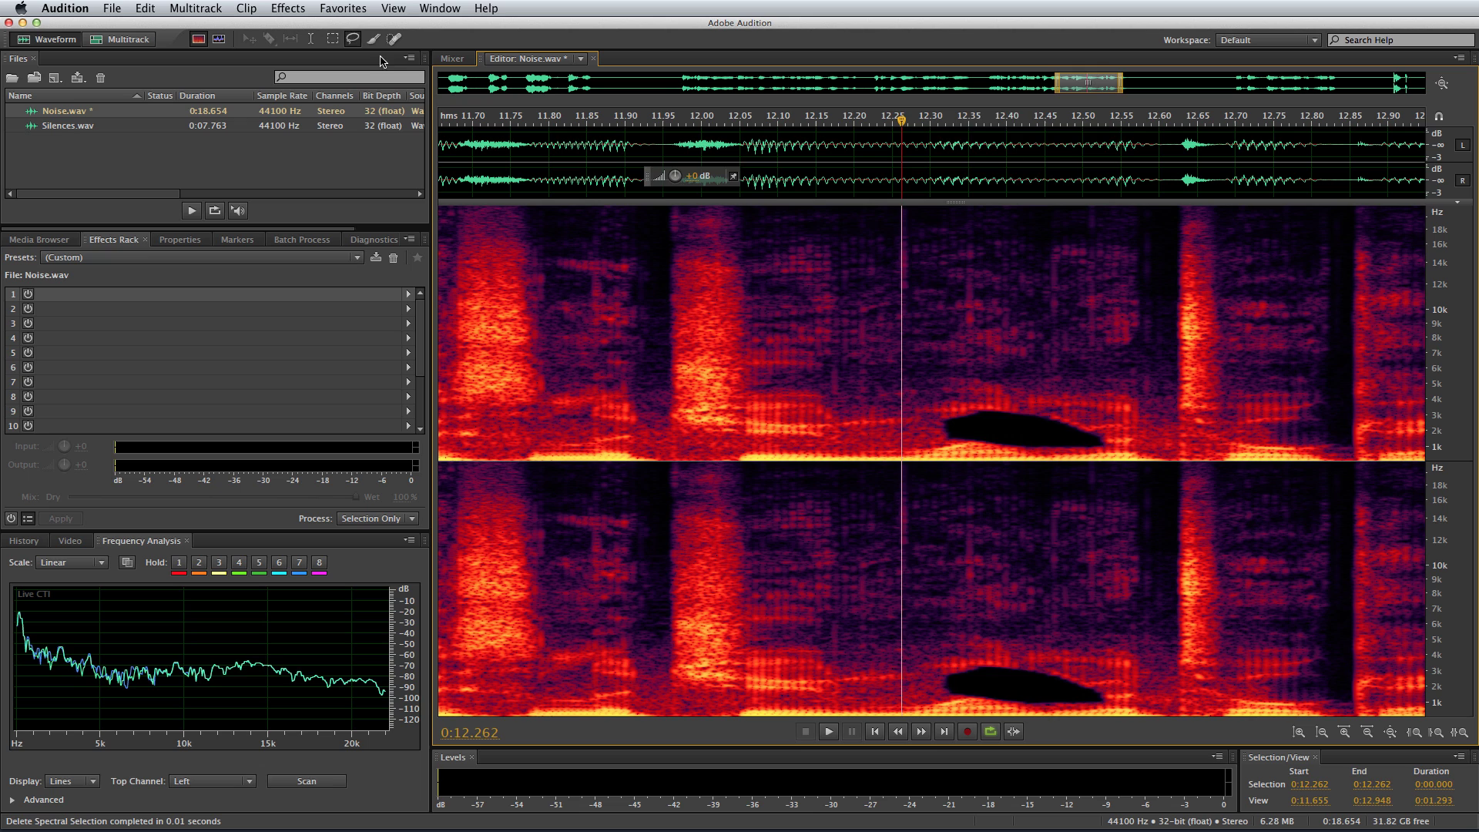
# Undo the lasso deletion and box in the 2 kHz tone.
pyautogui.press('super+z')
pyautogui.click(912, 333)
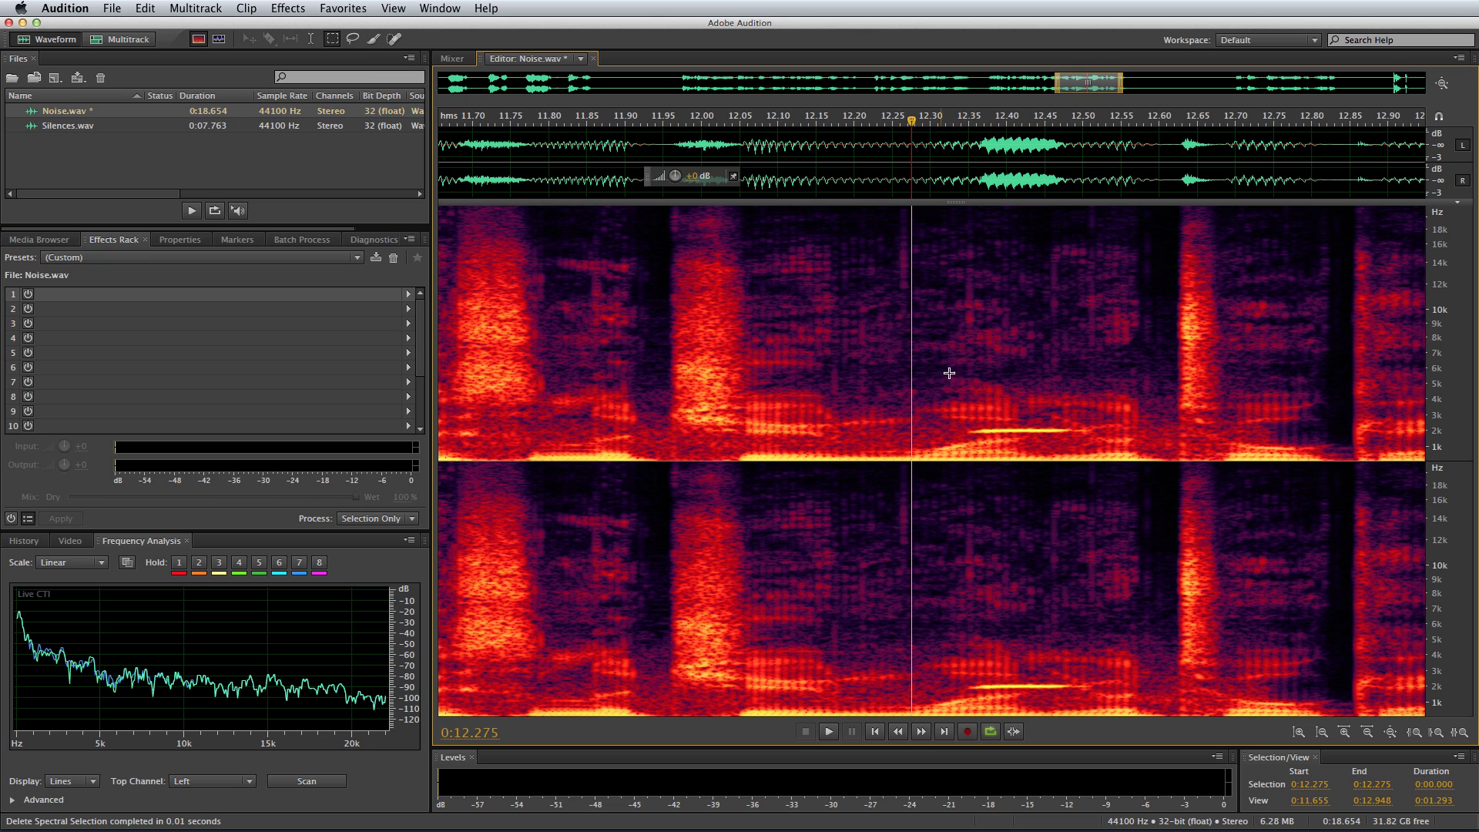
pyautogui.moveTo(941, 368); pyautogui.dragTo(1103, 440)
pyautogui.click(784, 291)
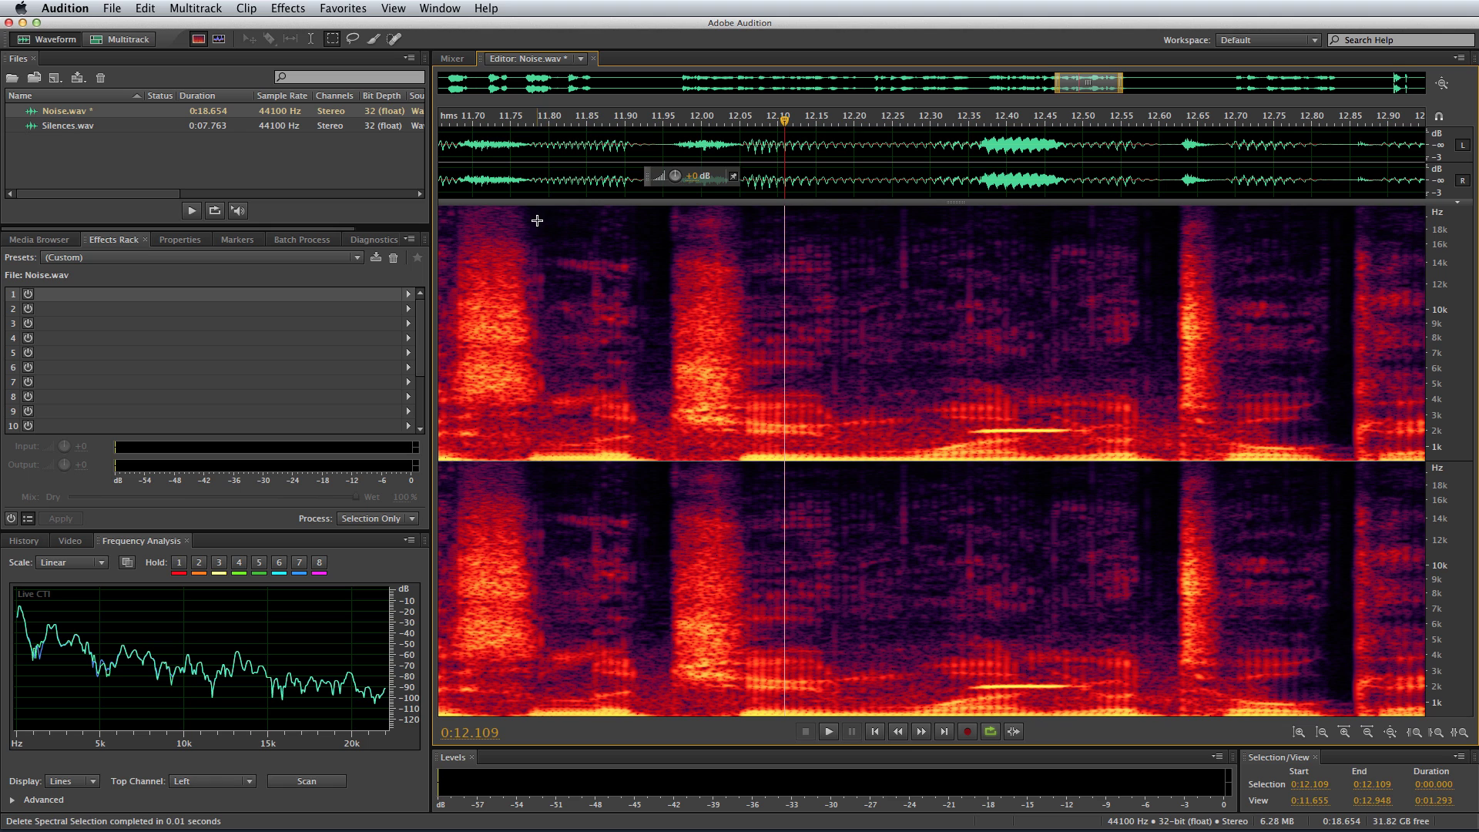
# Audition marquee selections around 11.7–12.8 s: above 7 kHz, 1–9 kHz, and below 3 kHz.
pyautogui.moveTo(535, 212); pyautogui.dragTo(1161, 357)
pyautogui.press('space')
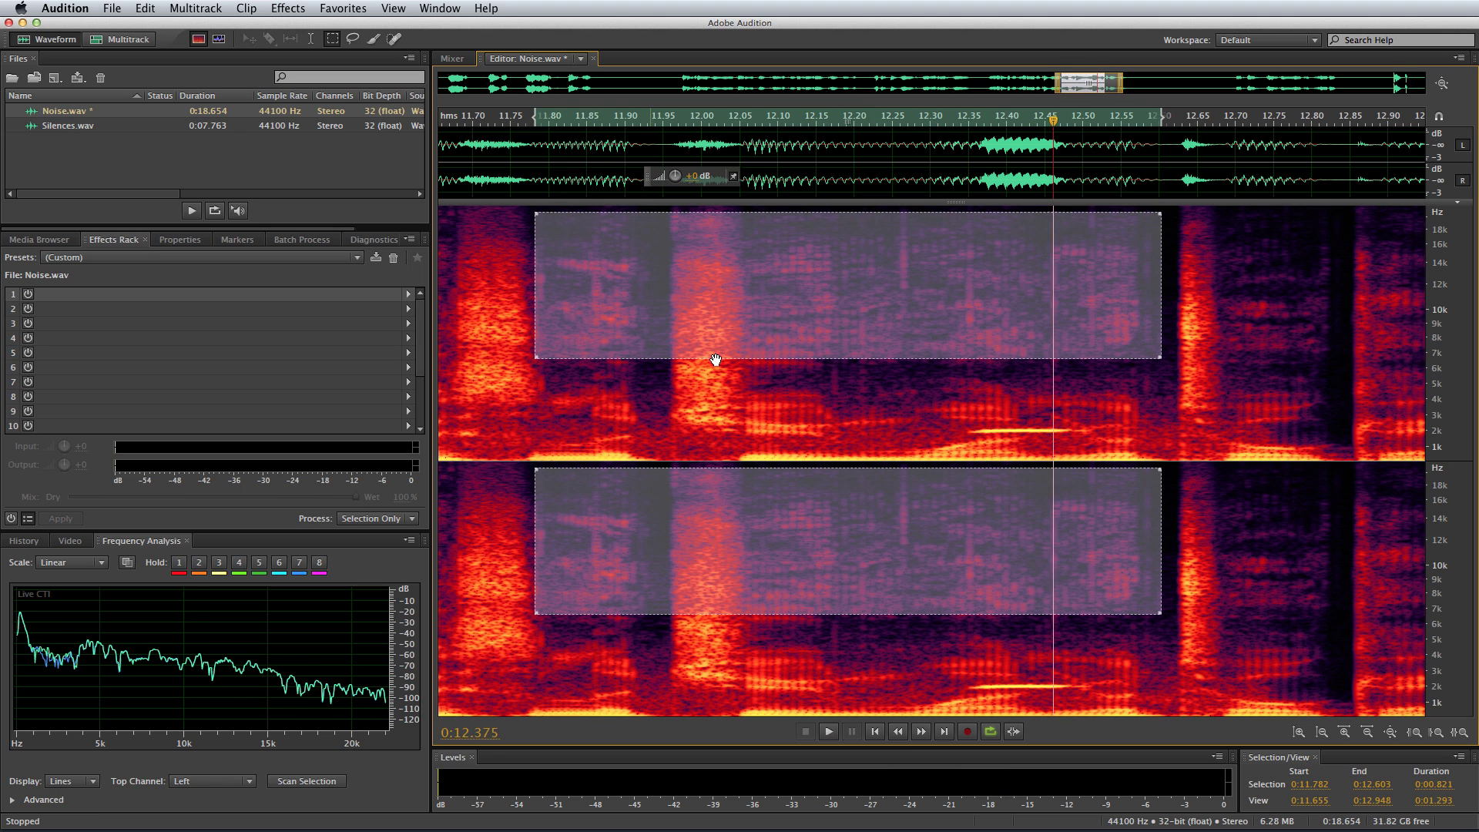
pyautogui.moveTo(505, 322); pyautogui.dragTo(1233, 438)
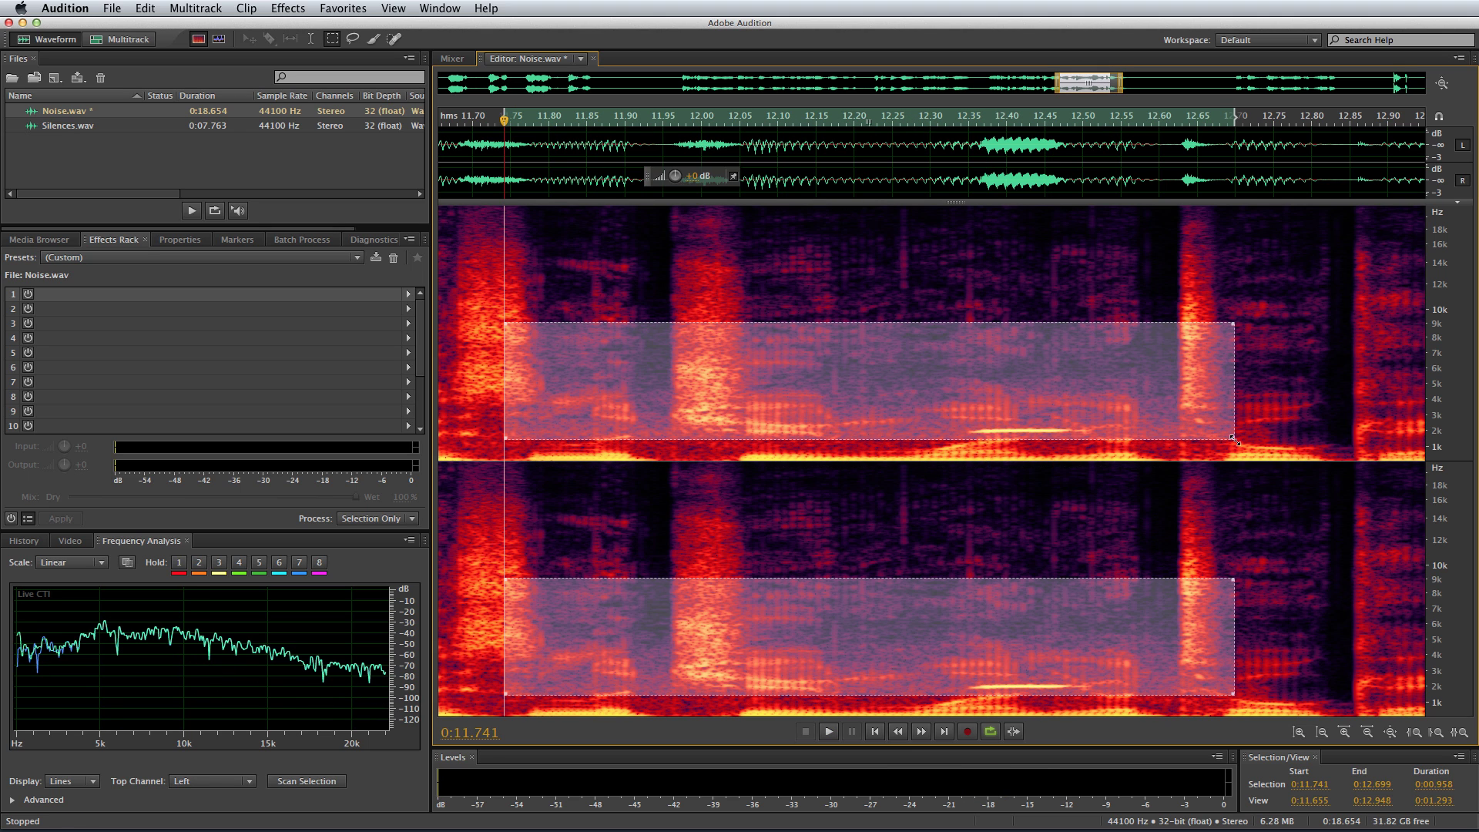
pyautogui.press('space')
pyautogui.click(553, 302)
pyautogui.press('space')
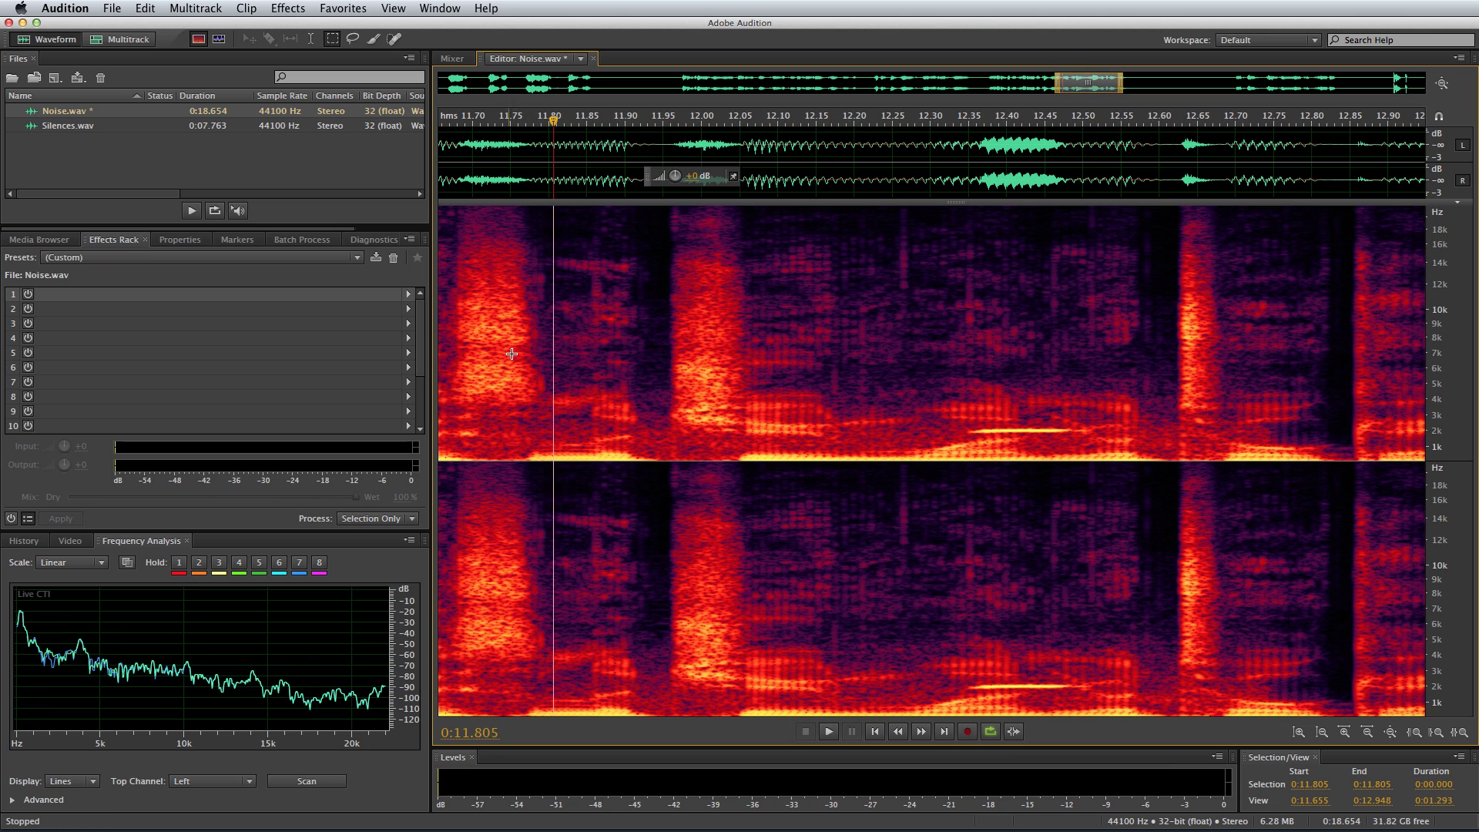
pyautogui.moveTo(523, 412); pyautogui.dragTo(1315, 461)
pyautogui.press('space')
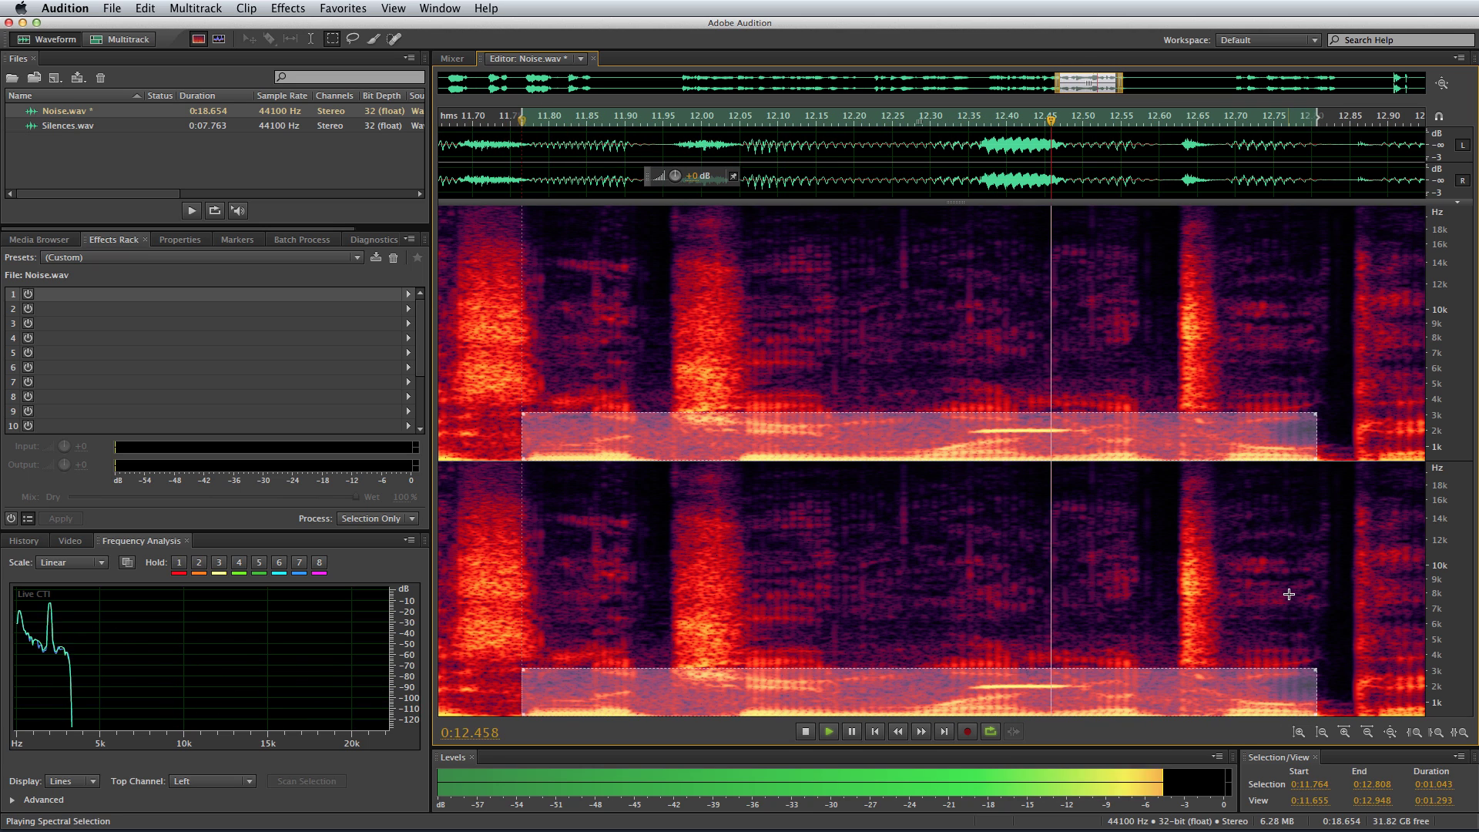
pyautogui.click(970, 335)
# Mark the 2 kHz tone from 12.35 to 12.49 s and play it.
pyautogui.scroll(5, 959, 113)
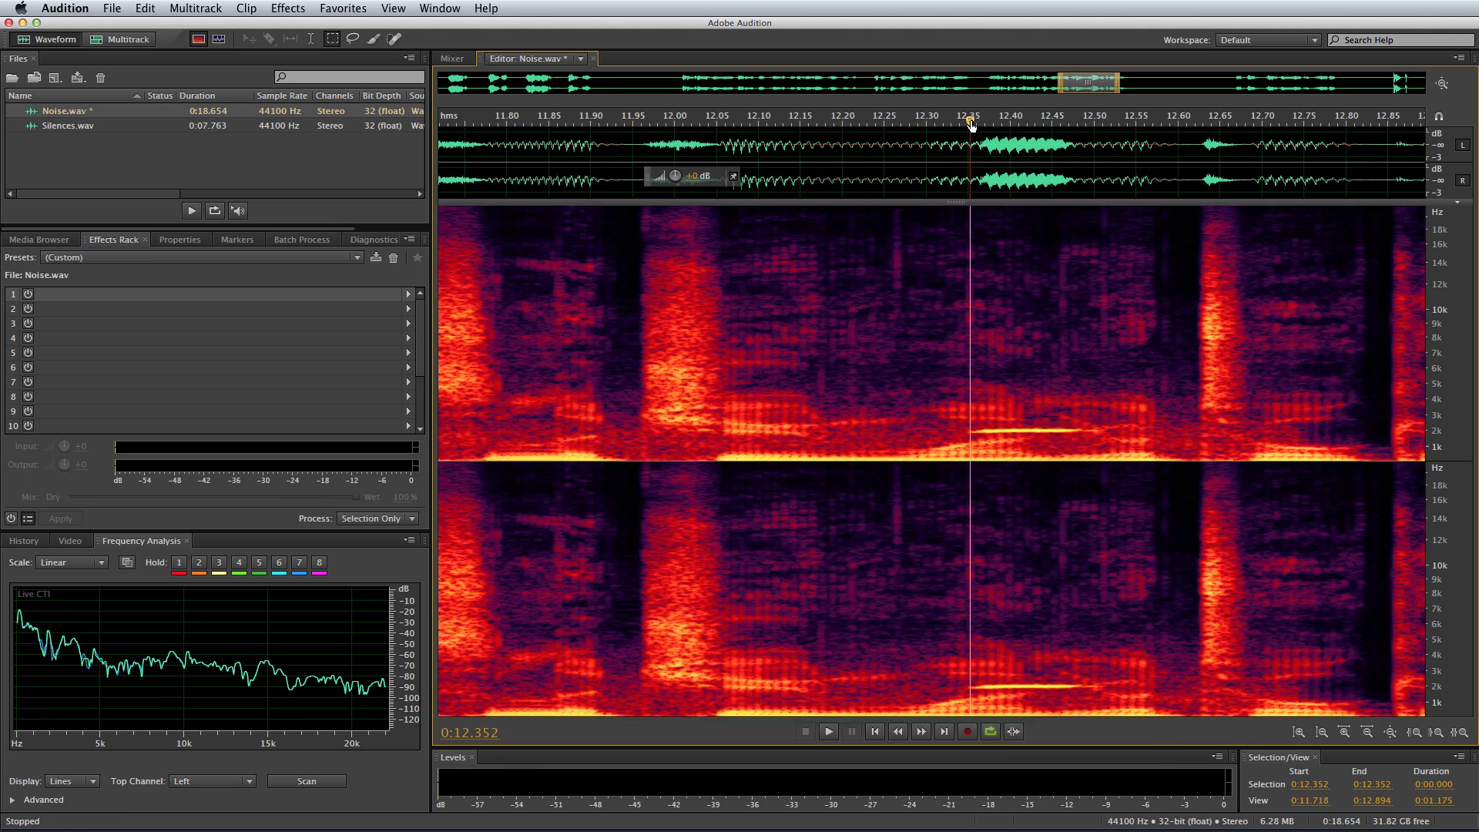
pyautogui.hscroll(2, 1077, 385)
pyautogui.hscroll(1, 1077, 385)
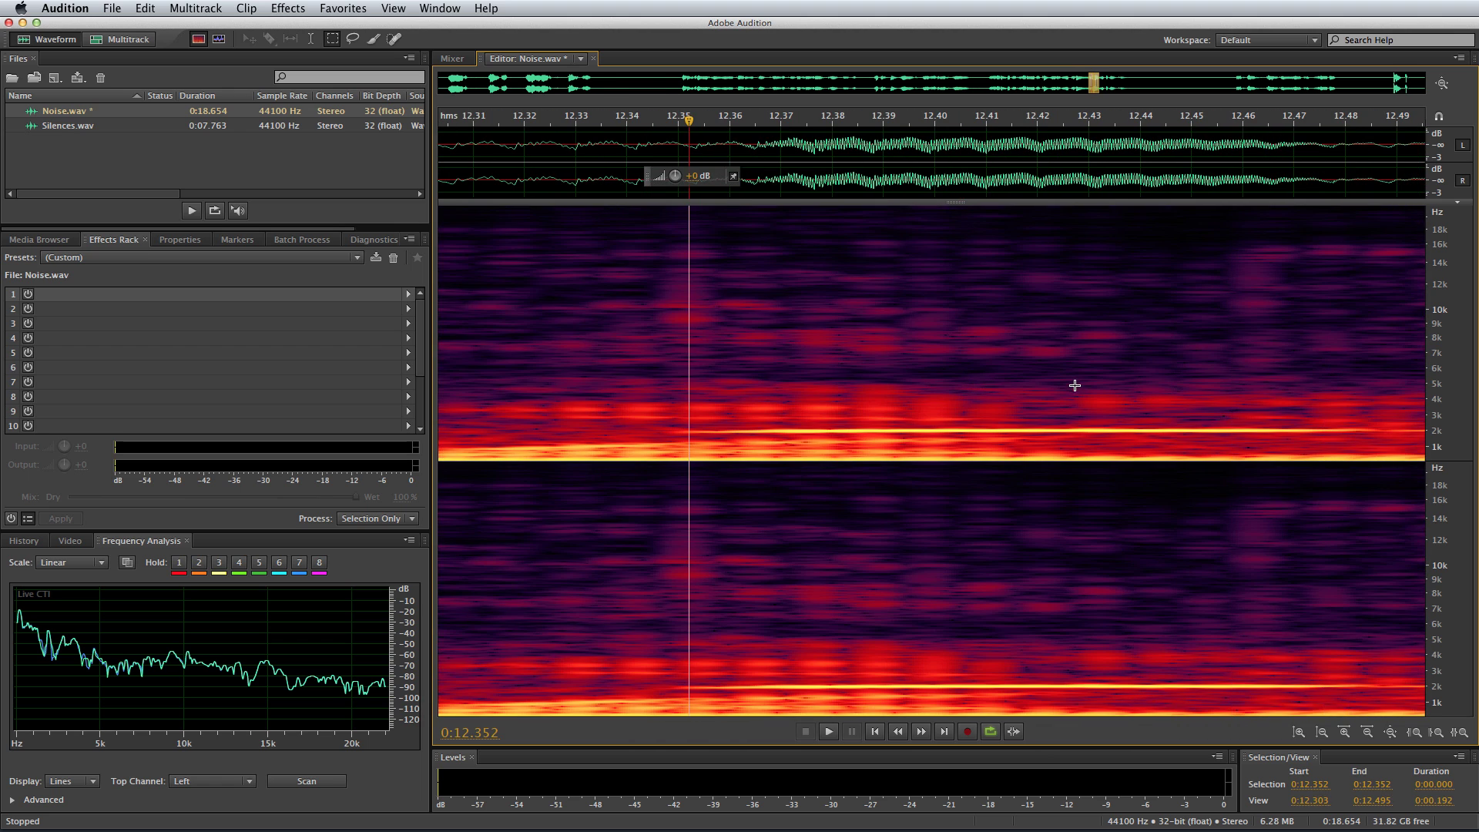
pyautogui.moveTo(691, 418); pyautogui.dragTo(1378, 437)
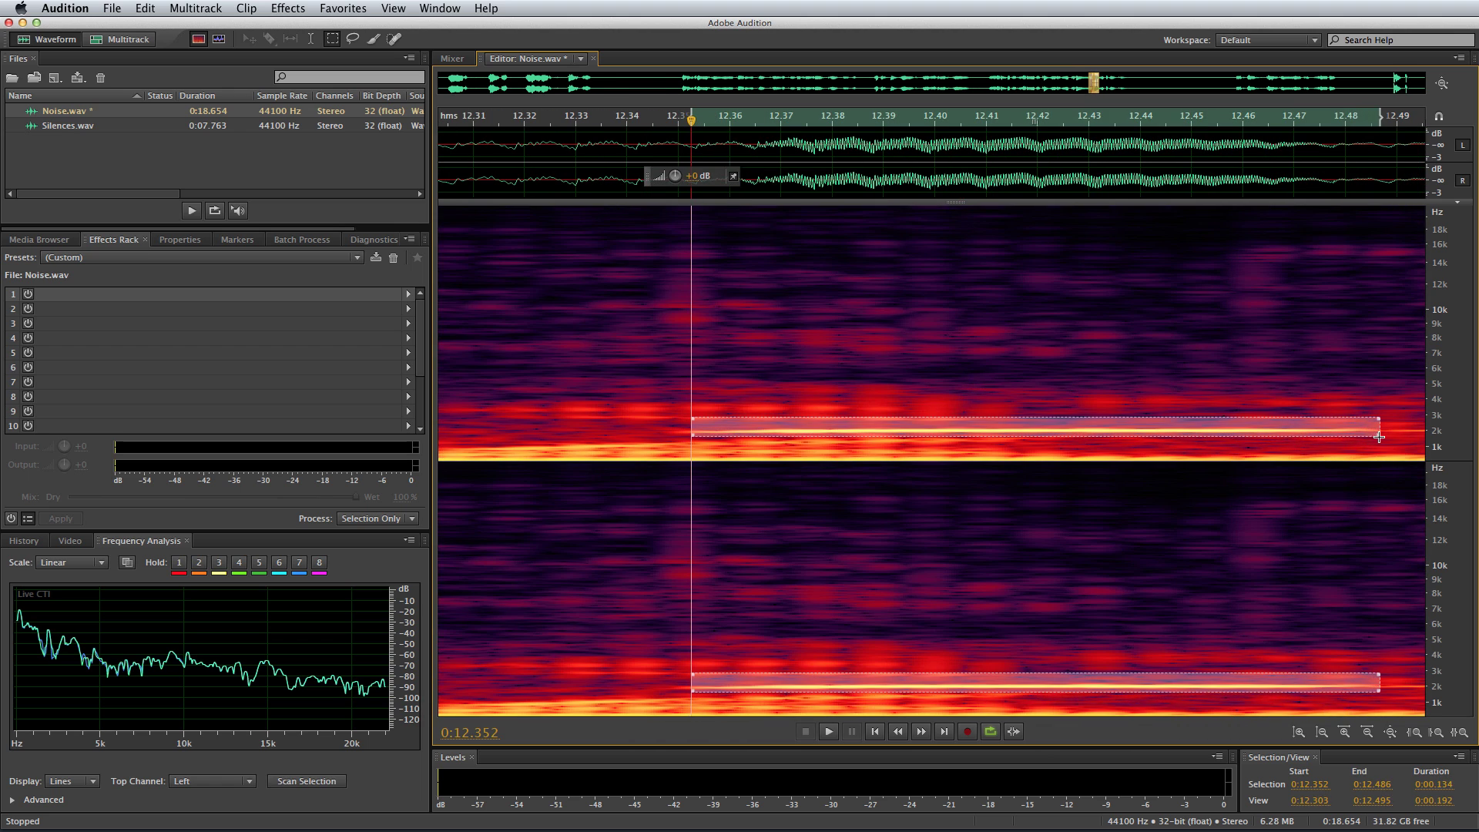
pyautogui.press('space')
pyautogui.moveTo(950, 204); pyautogui.dragTo(963, 662)
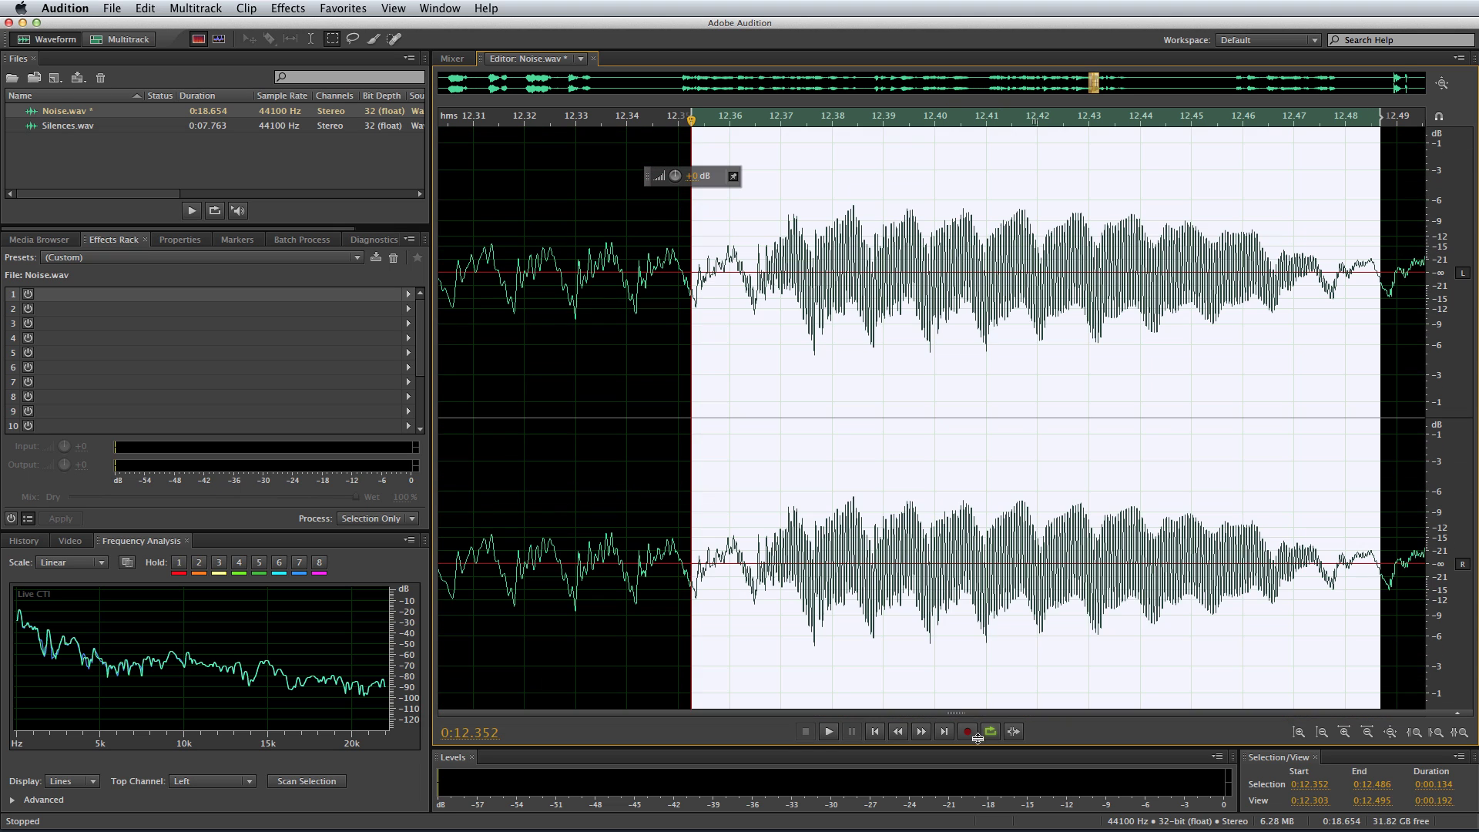
pyautogui.scroll(-10, 897, 119)
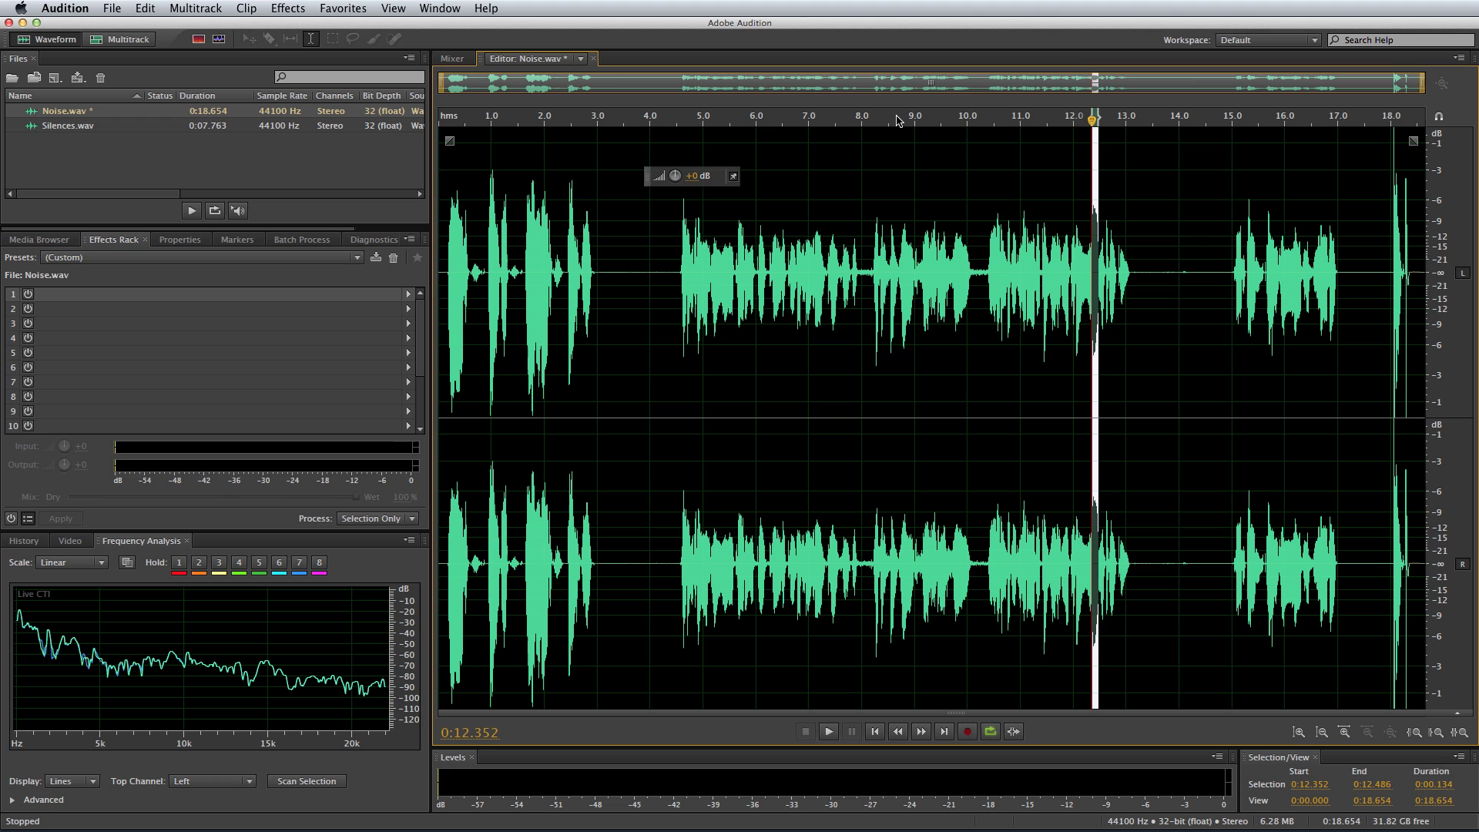
pyautogui.moveTo(1227, 284); pyautogui.dragTo(1460, 355)
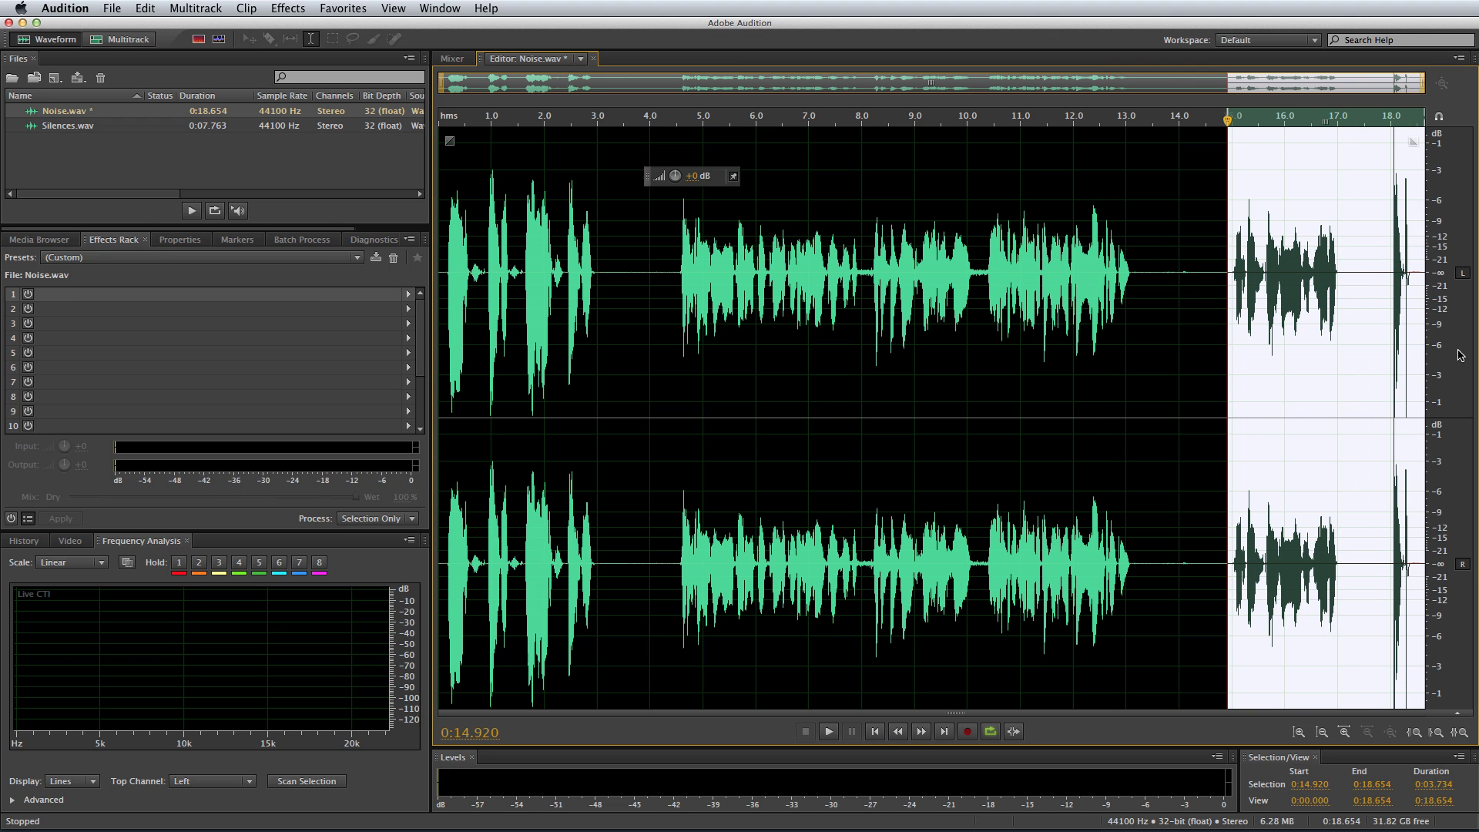
pyautogui.scroll(5, 1395, 295)
pyautogui.click(611, 272)
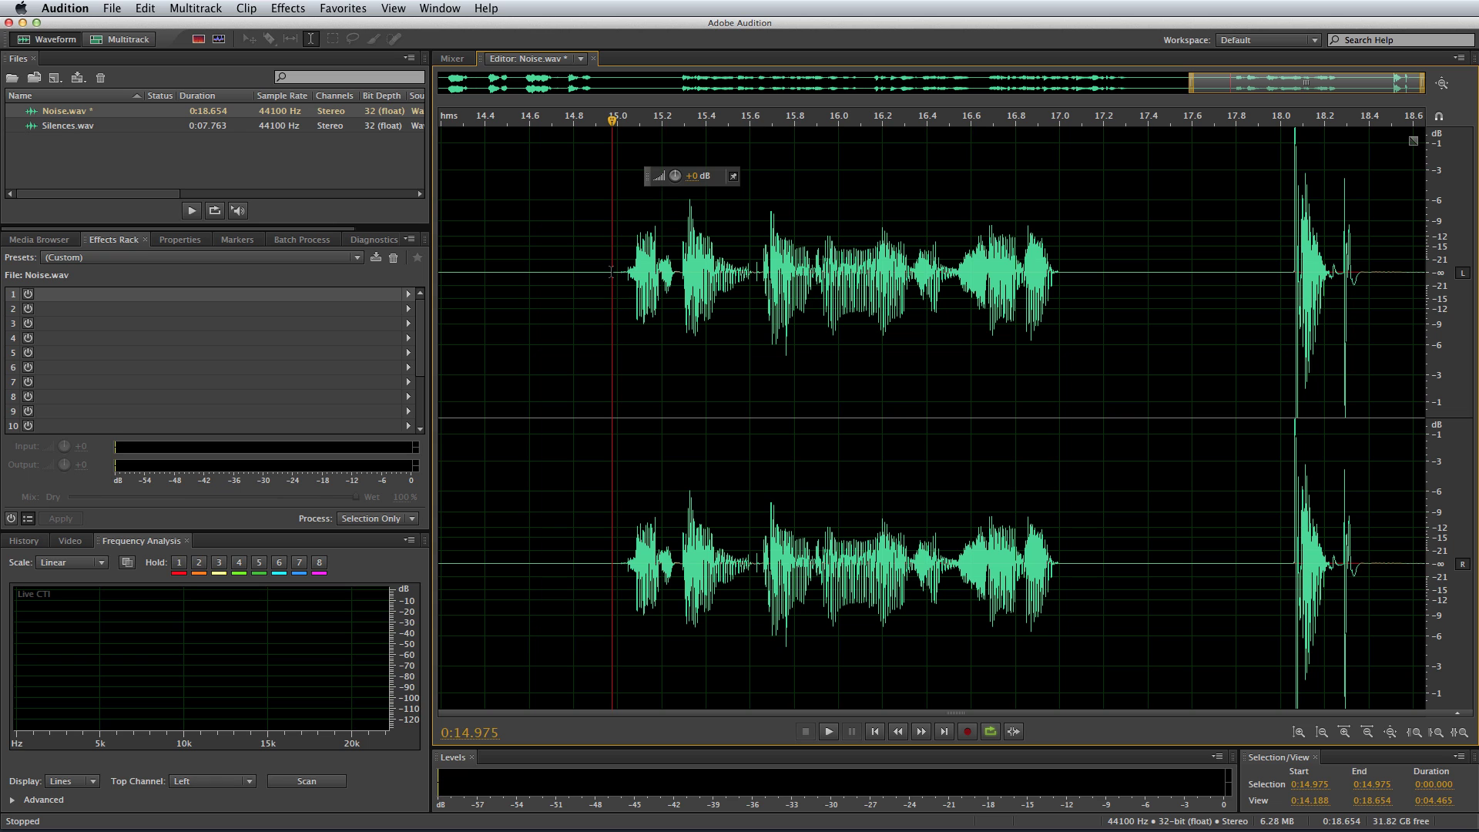
pyautogui.moveTo(610, 272); pyautogui.dragTo(1091, 255)
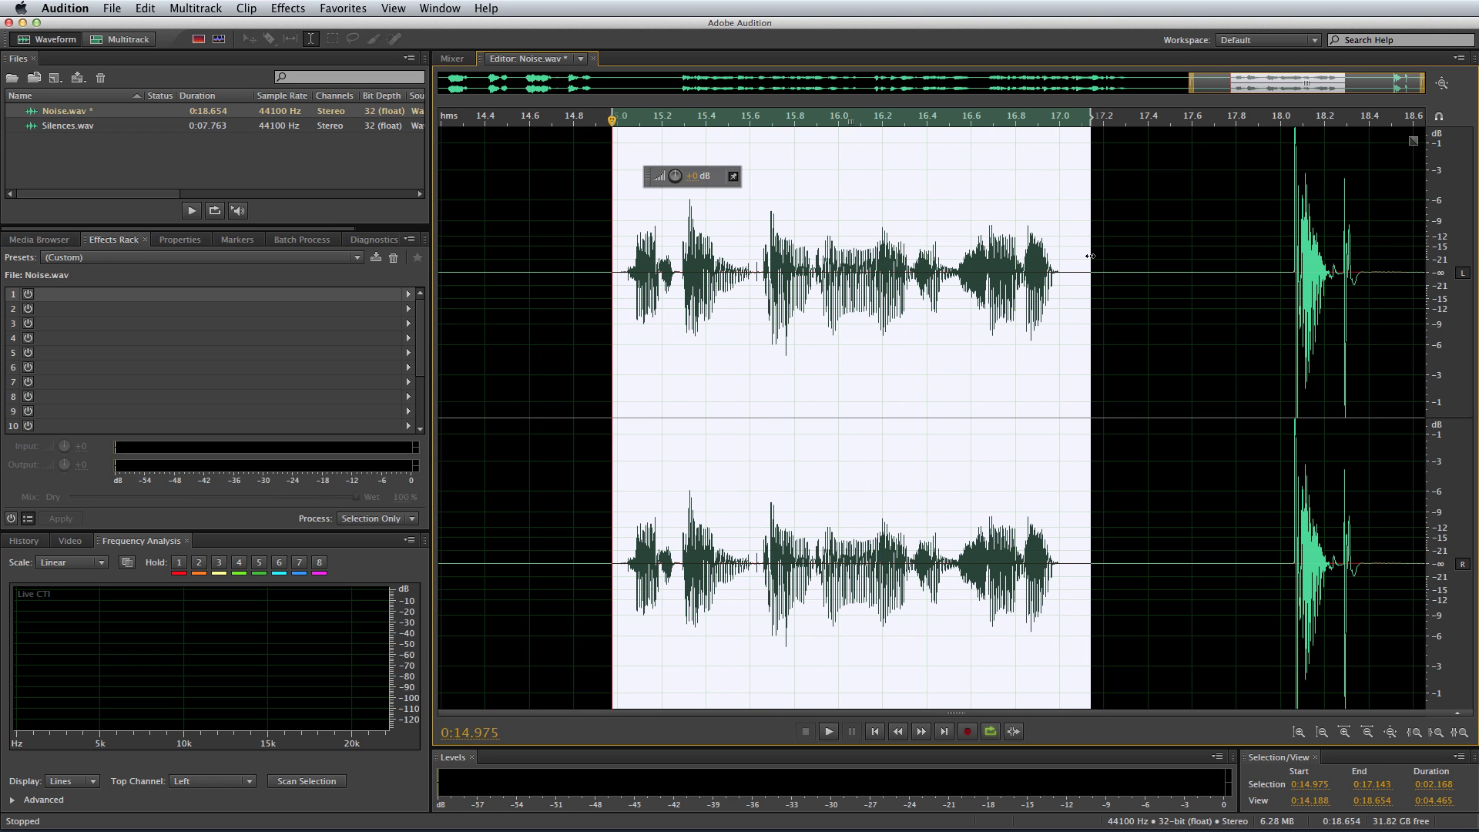
pyautogui.press('space')
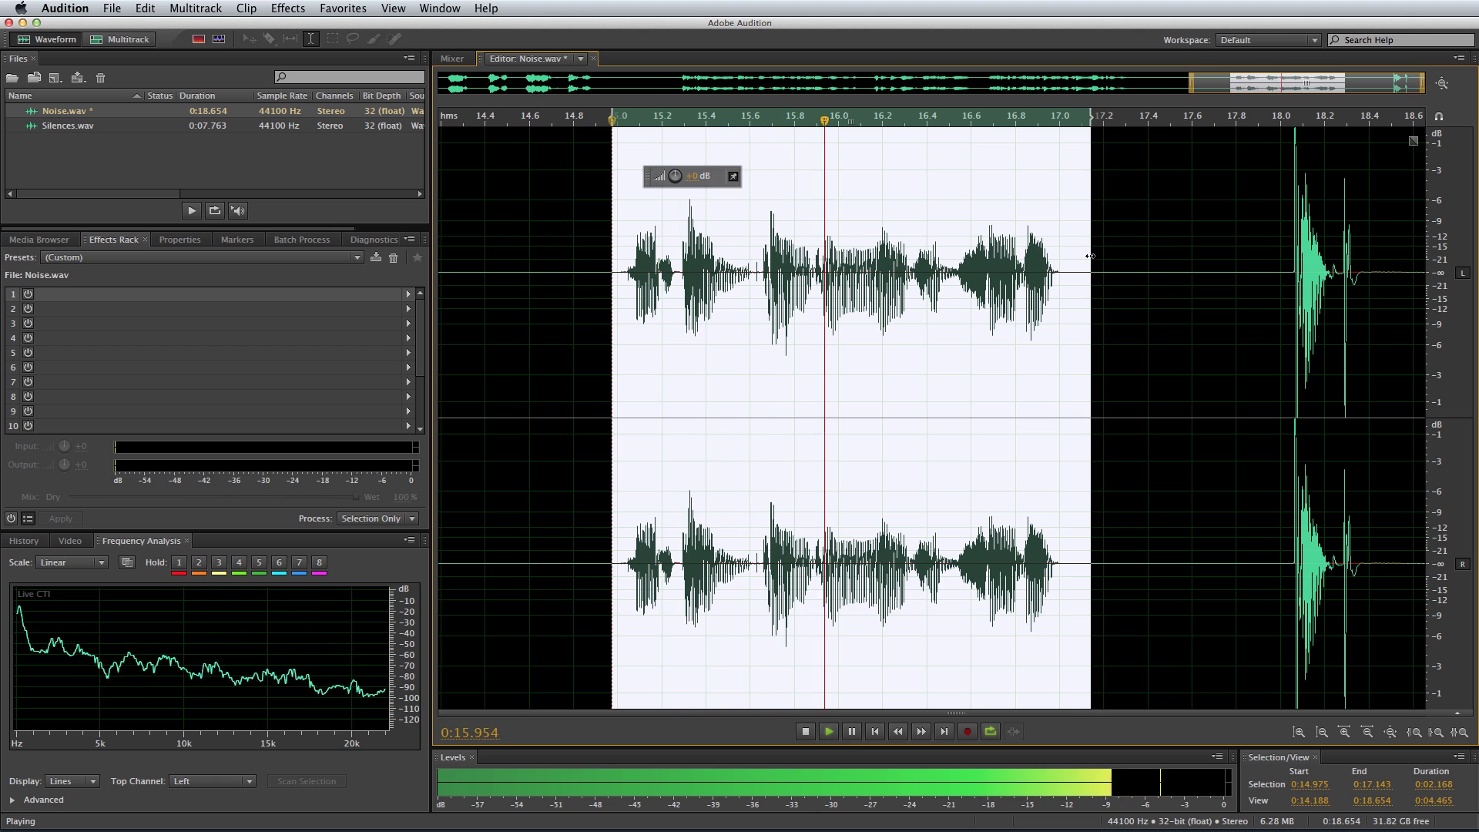
pyautogui.press('space')
pyautogui.moveTo(765, 269); pyautogui.dragTo(823, 270)
pyautogui.press('space')
pyautogui.press('space')
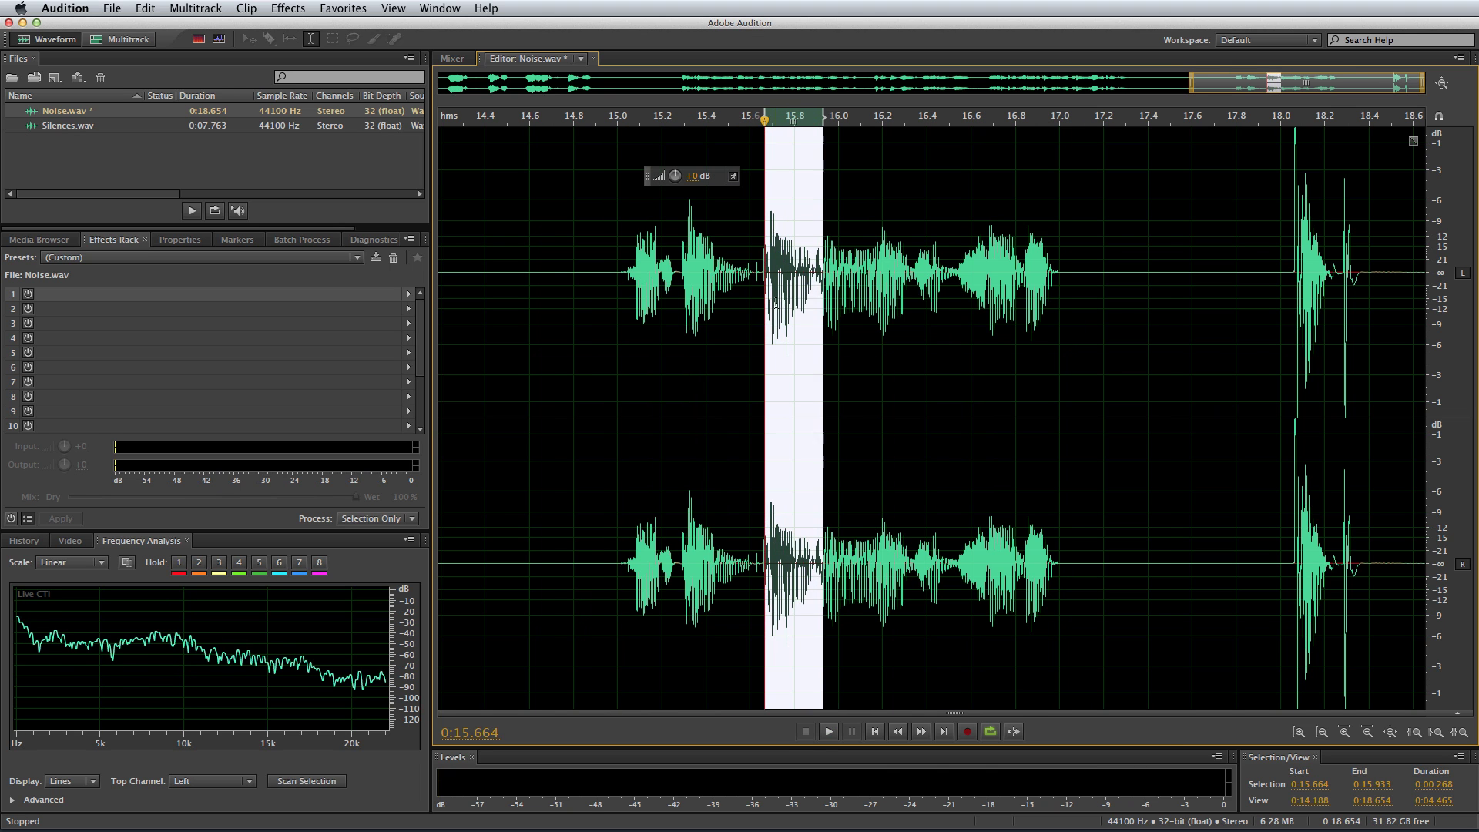
# Zoom into the mouth click near 15.76 s and play the area, then just the spike.
pyautogui.click(776, 300)
pyautogui.scroll(5, 777, 301)
pyautogui.scroll(1, 776, 301)
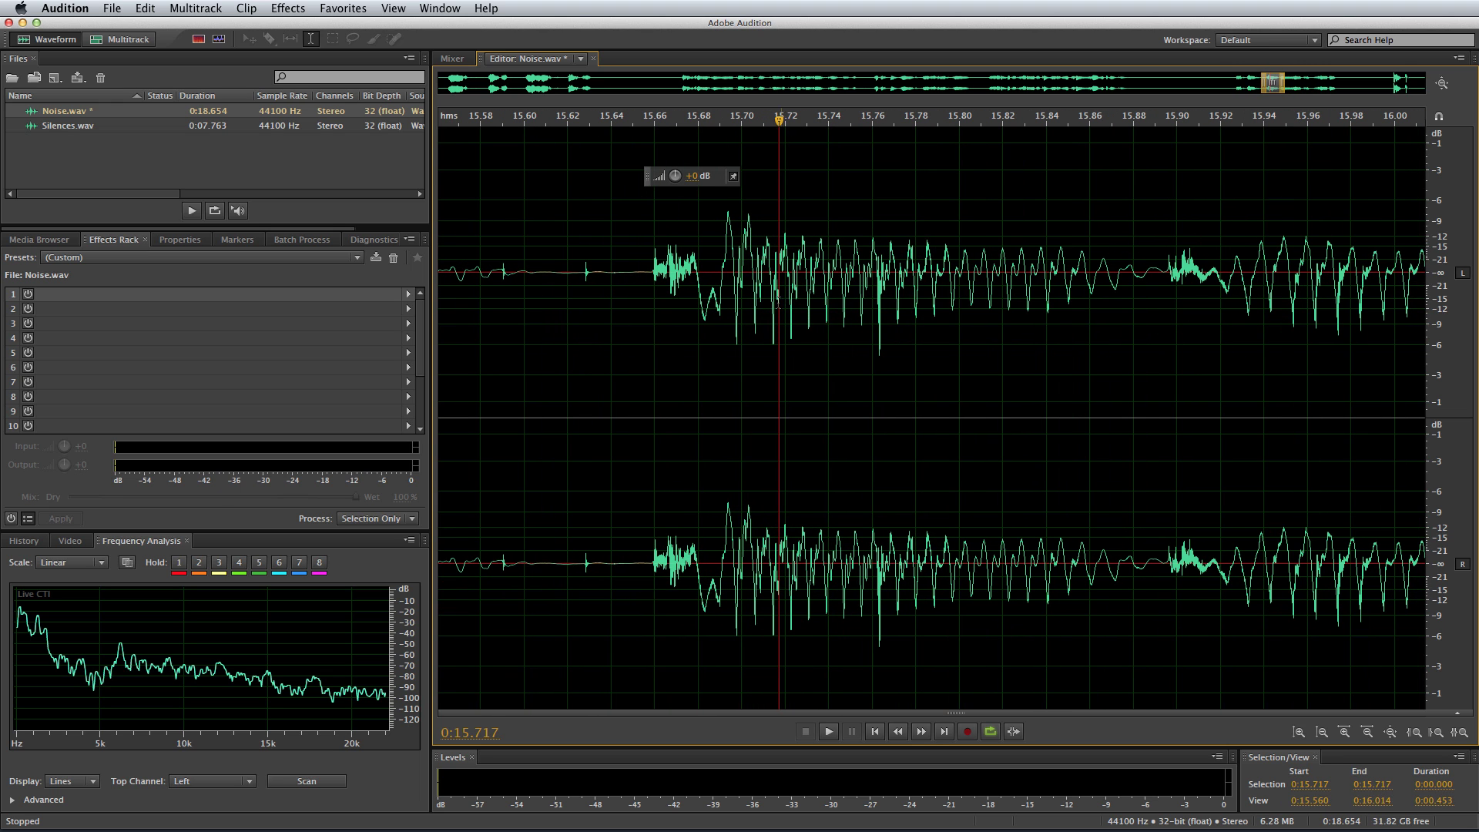
pyautogui.click(877, 302)
pyautogui.scroll(4, 877, 302)
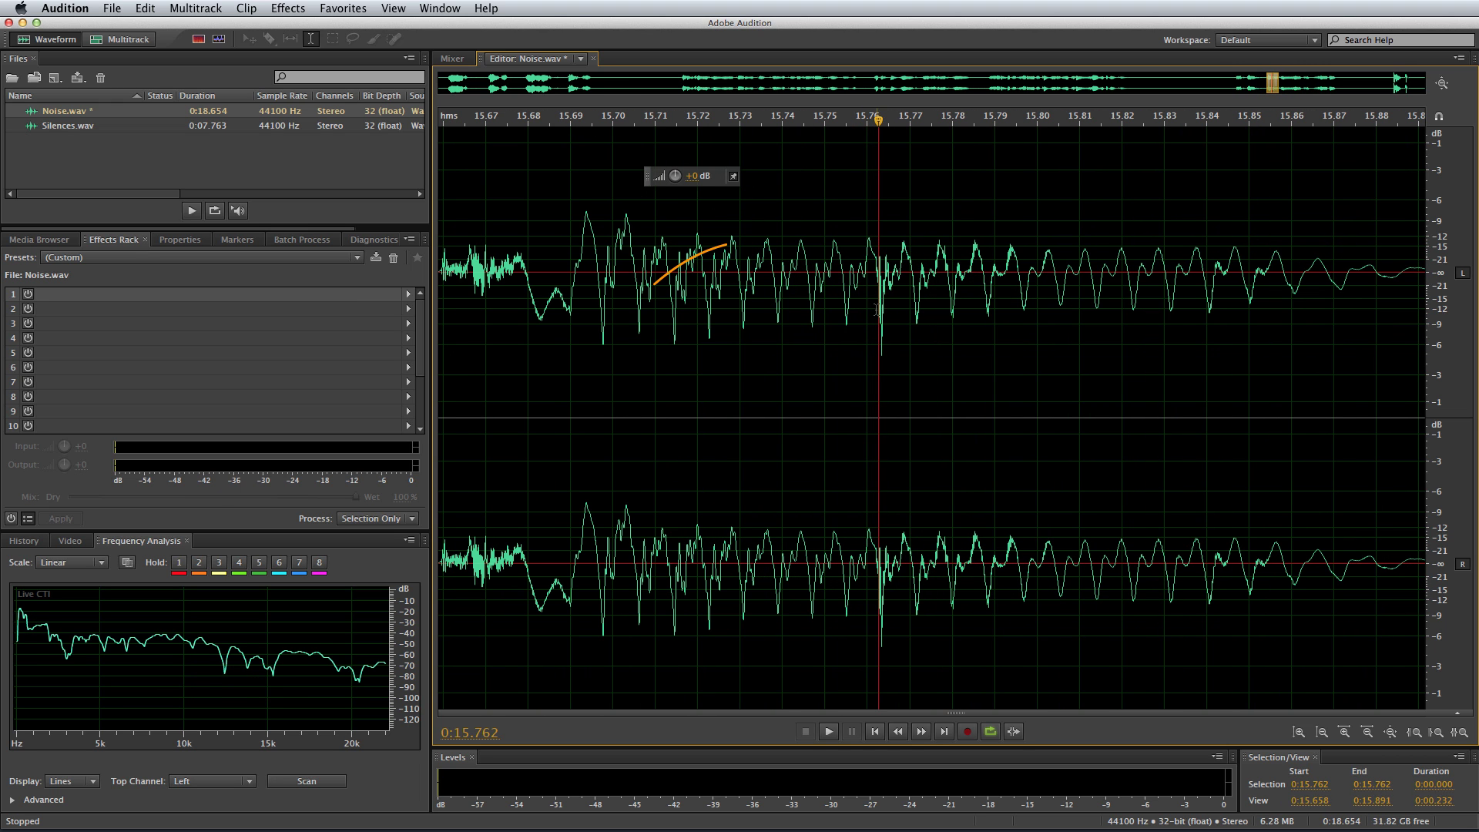
pyautogui.moveTo(589, 303); pyautogui.dragTo(1298, 303)
pyautogui.press('space')
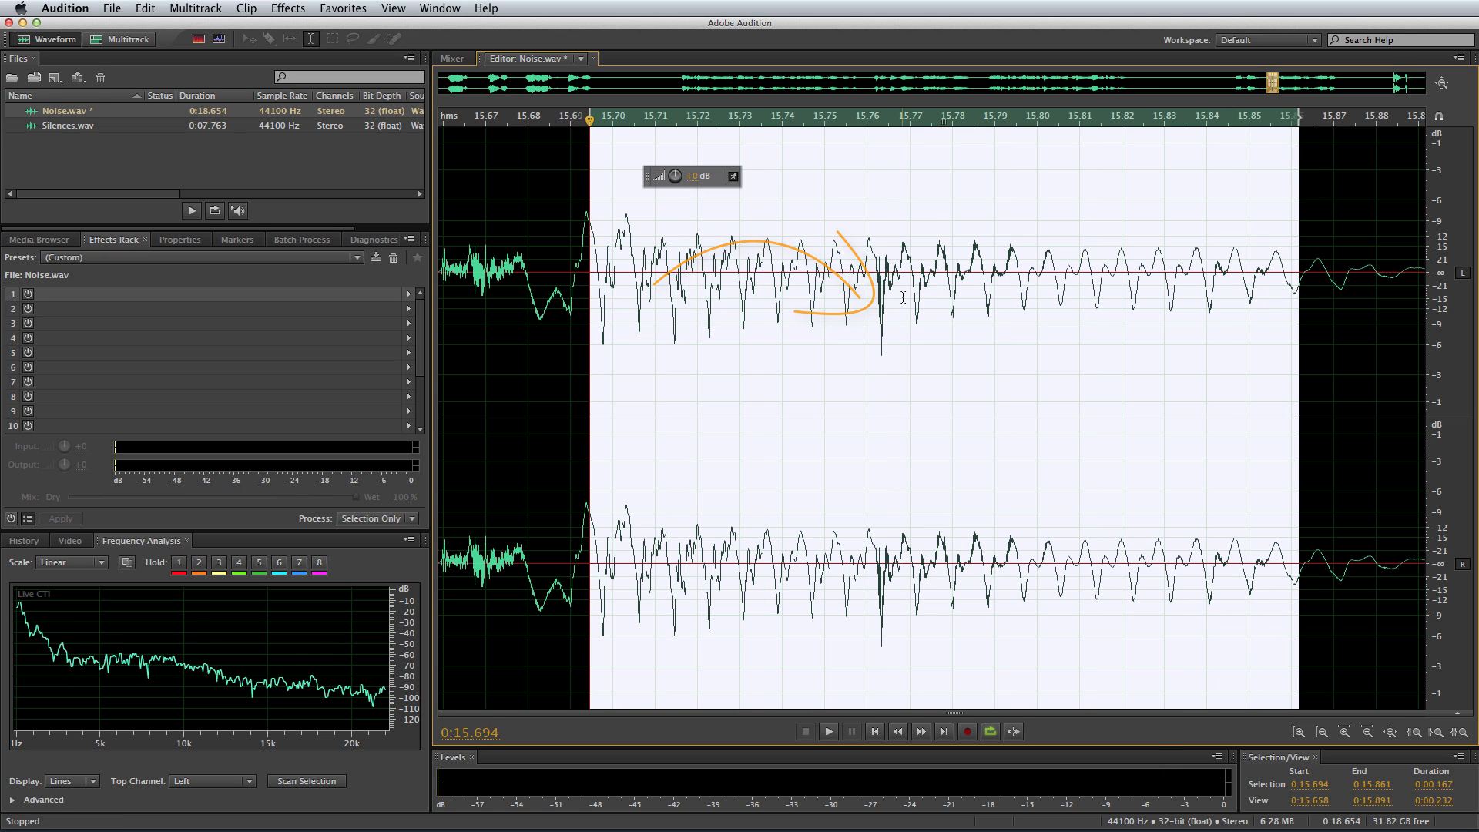
pyautogui.moveTo(876, 286); pyautogui.dragTo(894, 287)
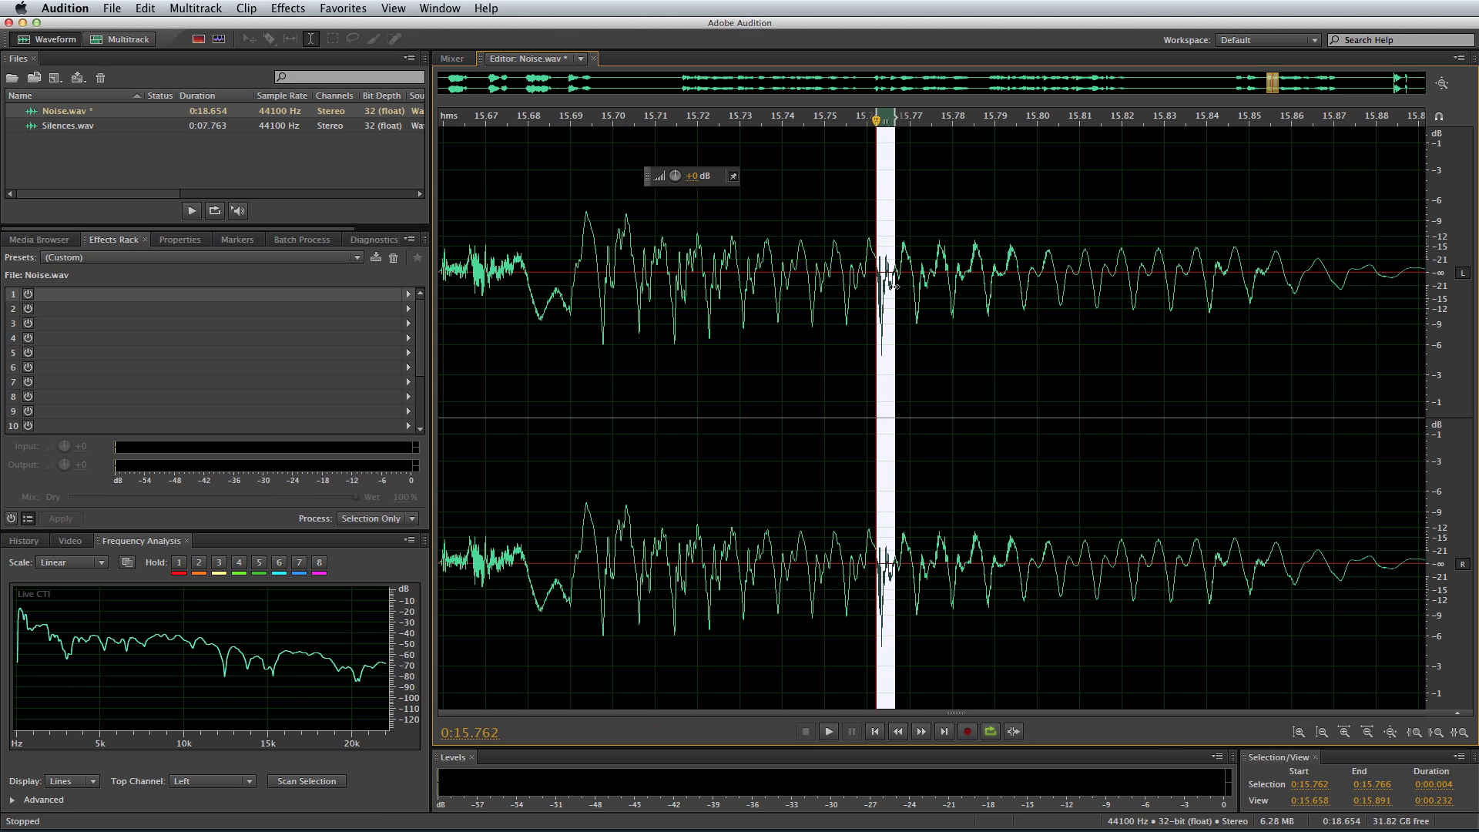
pyautogui.press('space')
pyautogui.press('space')
# Delete the 15.762–15.764 s spike, check playback from 15.052 s, then undo it.
pyautogui.scroll(5, 887, 285)
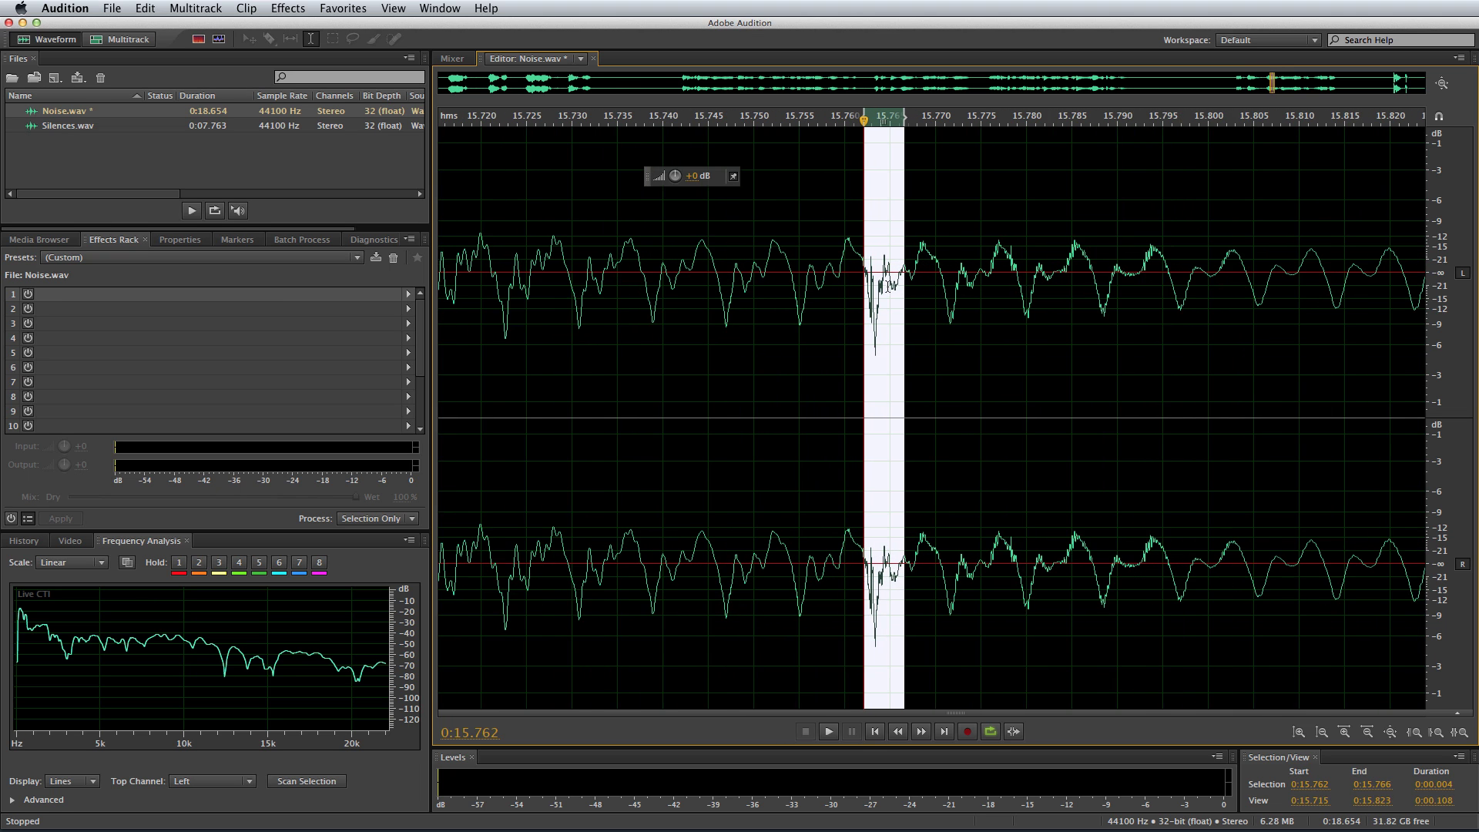
pyautogui.click(858, 295)
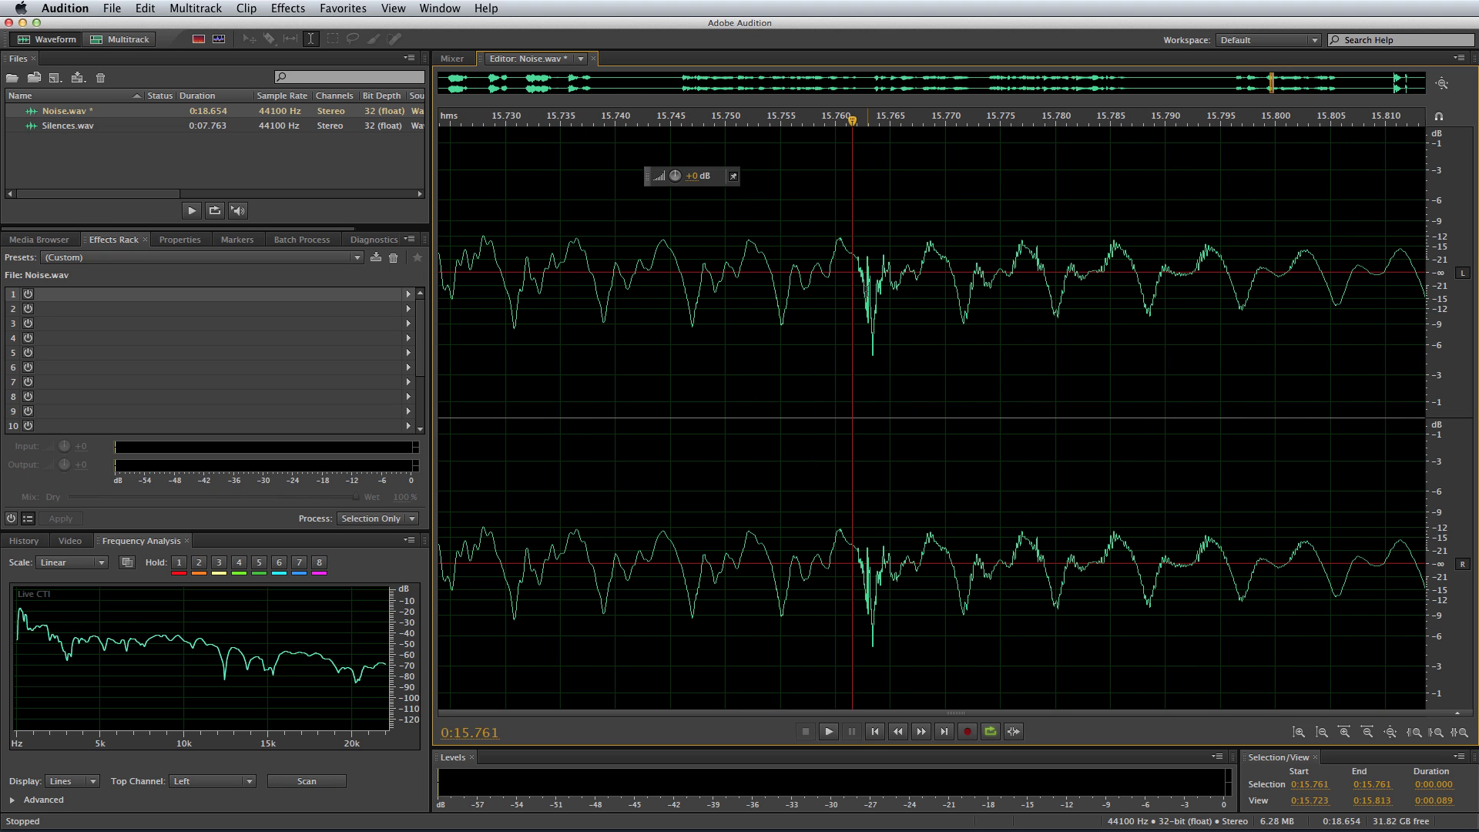
pyautogui.moveTo(866, 287); pyautogui.dragTo(885, 287)
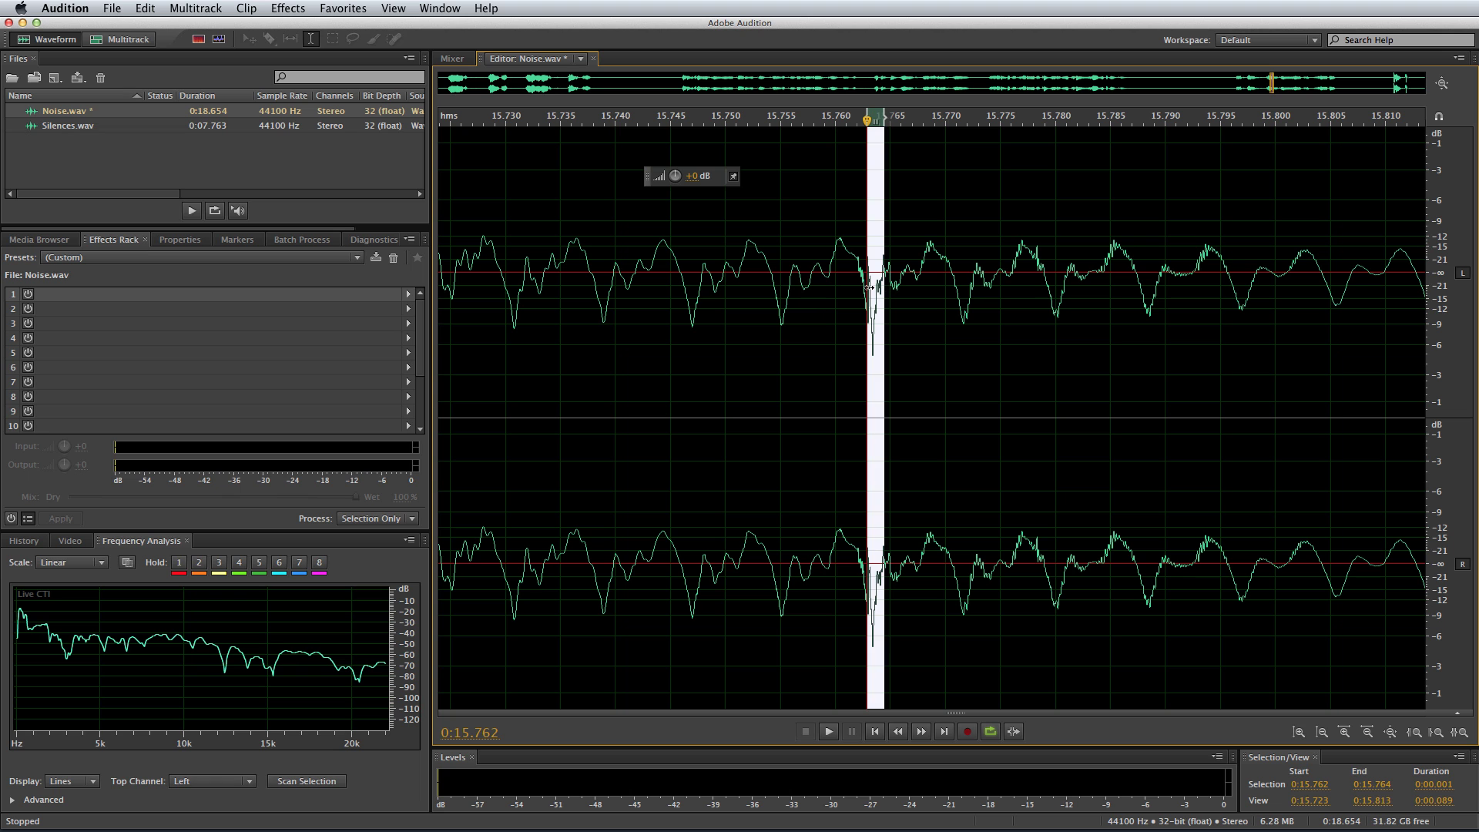
pyautogui.press('Delete')
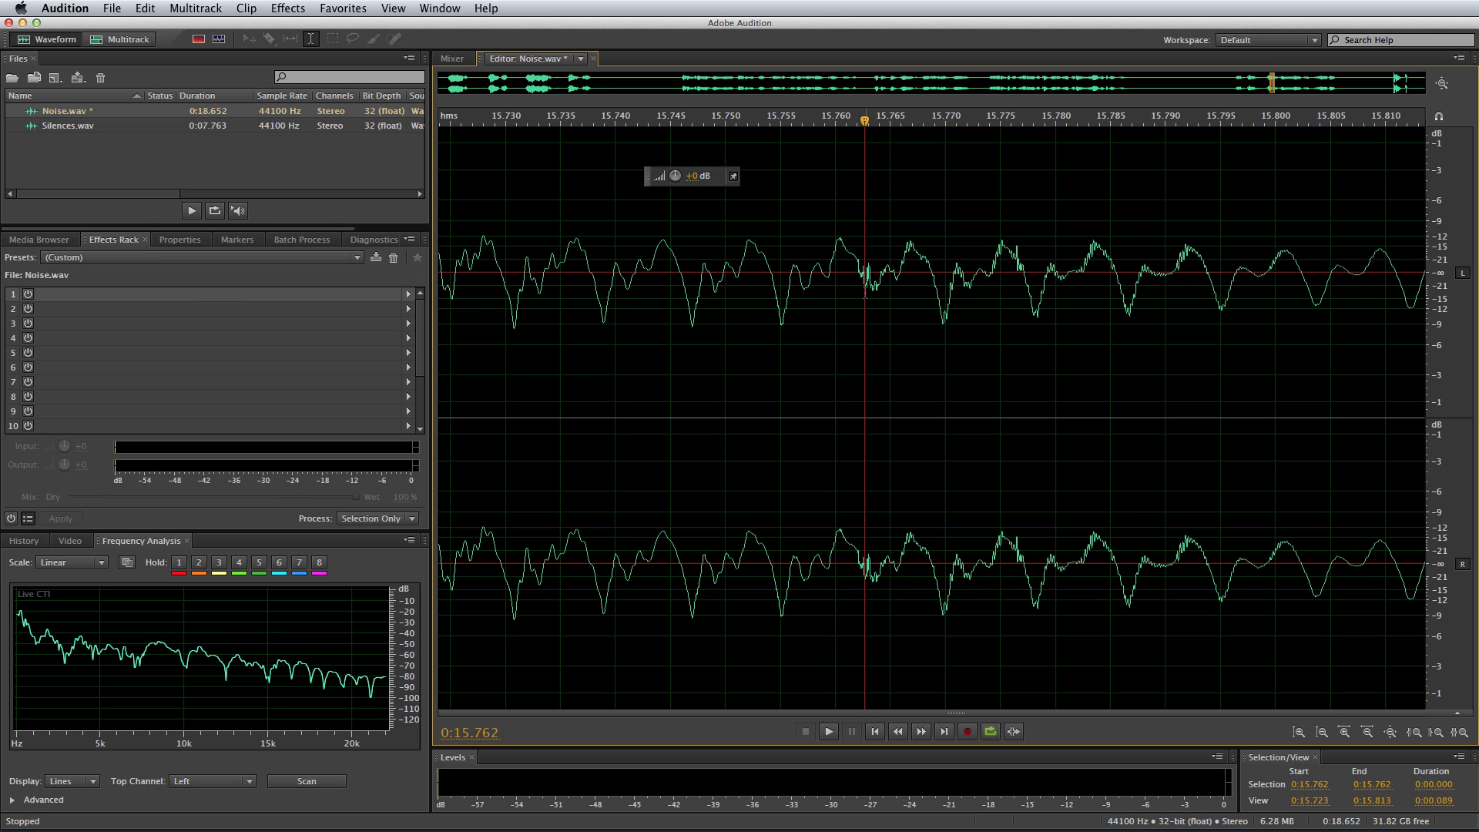
pyautogui.scroll(-12, 865, 293)
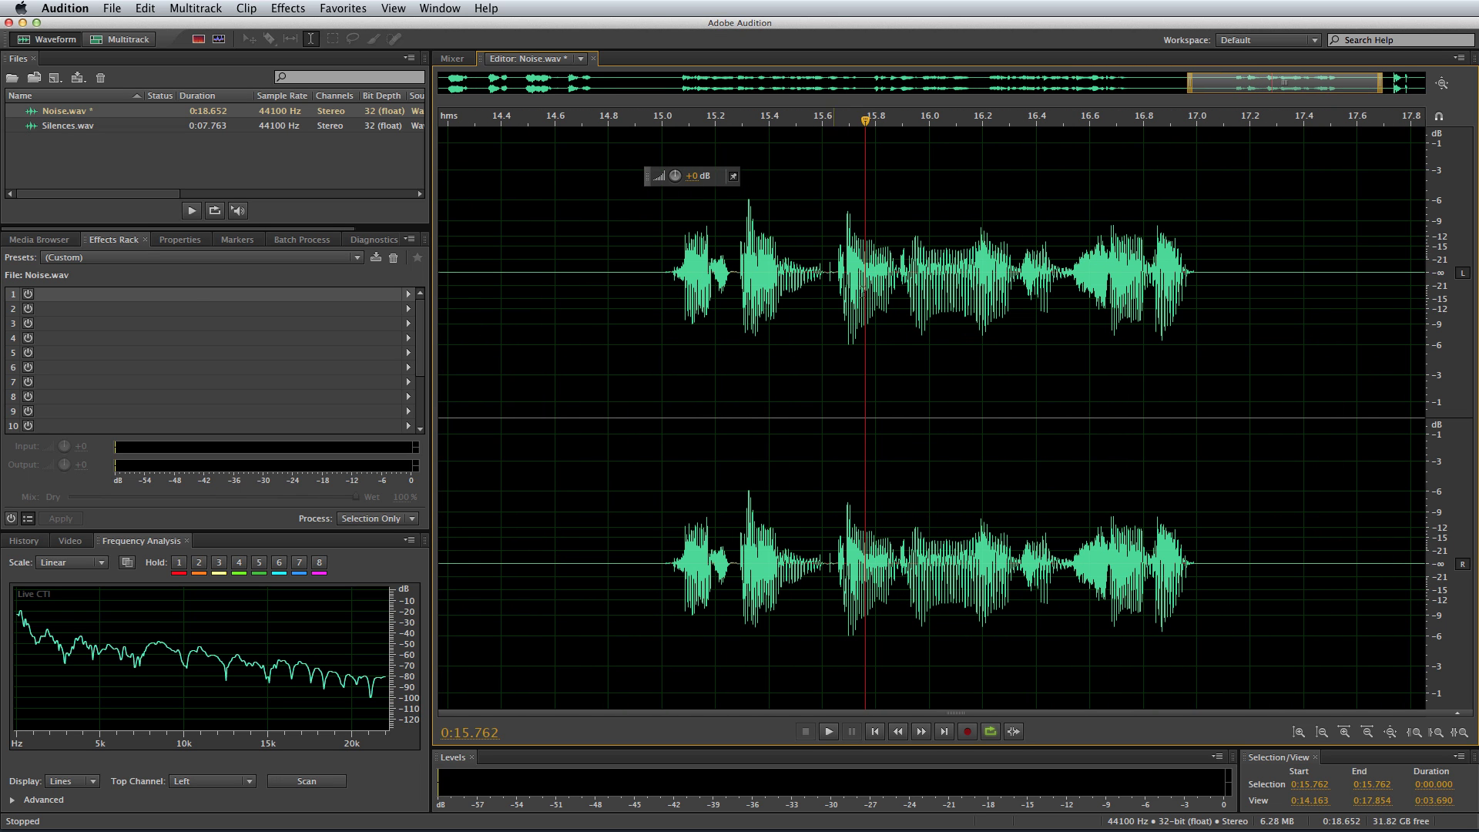
pyautogui.click(676, 280)
pyautogui.press('space')
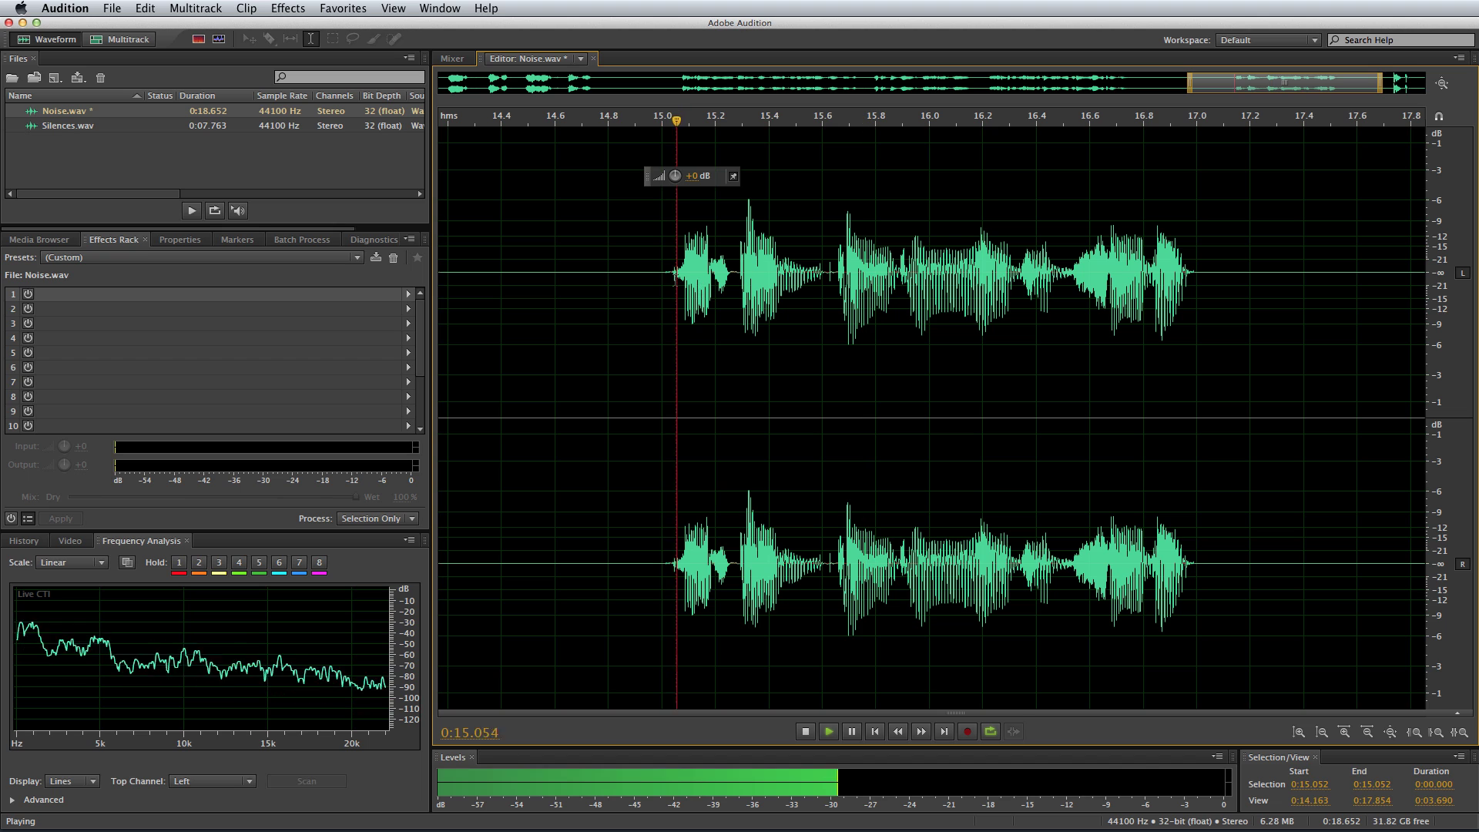
pyautogui.press('space')
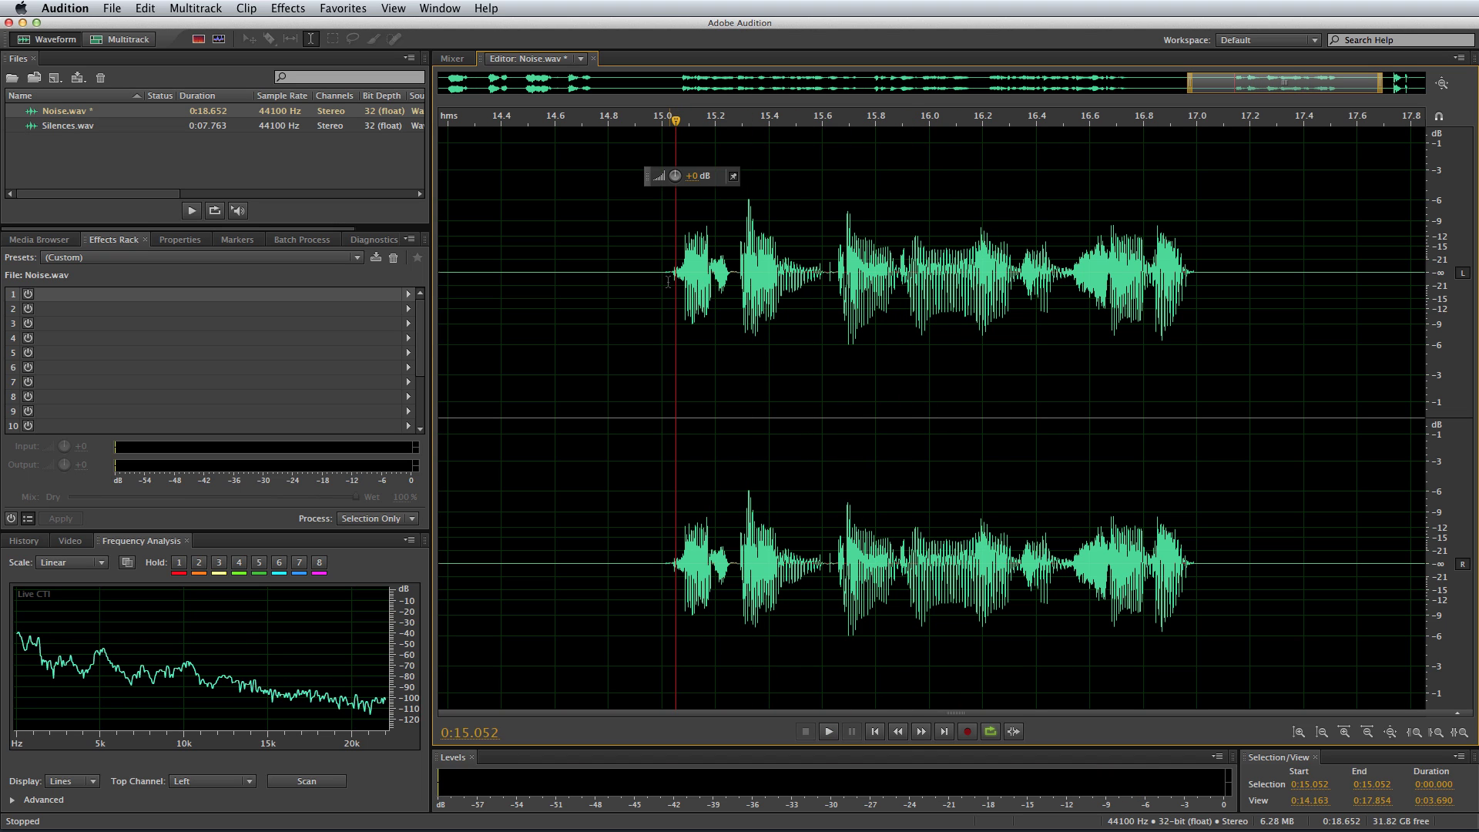
pyautogui.press('super+z')
# Select 15.760–15.768 s spanning the whole click and delete it.
pyautogui.scroll(10, 868, 135)
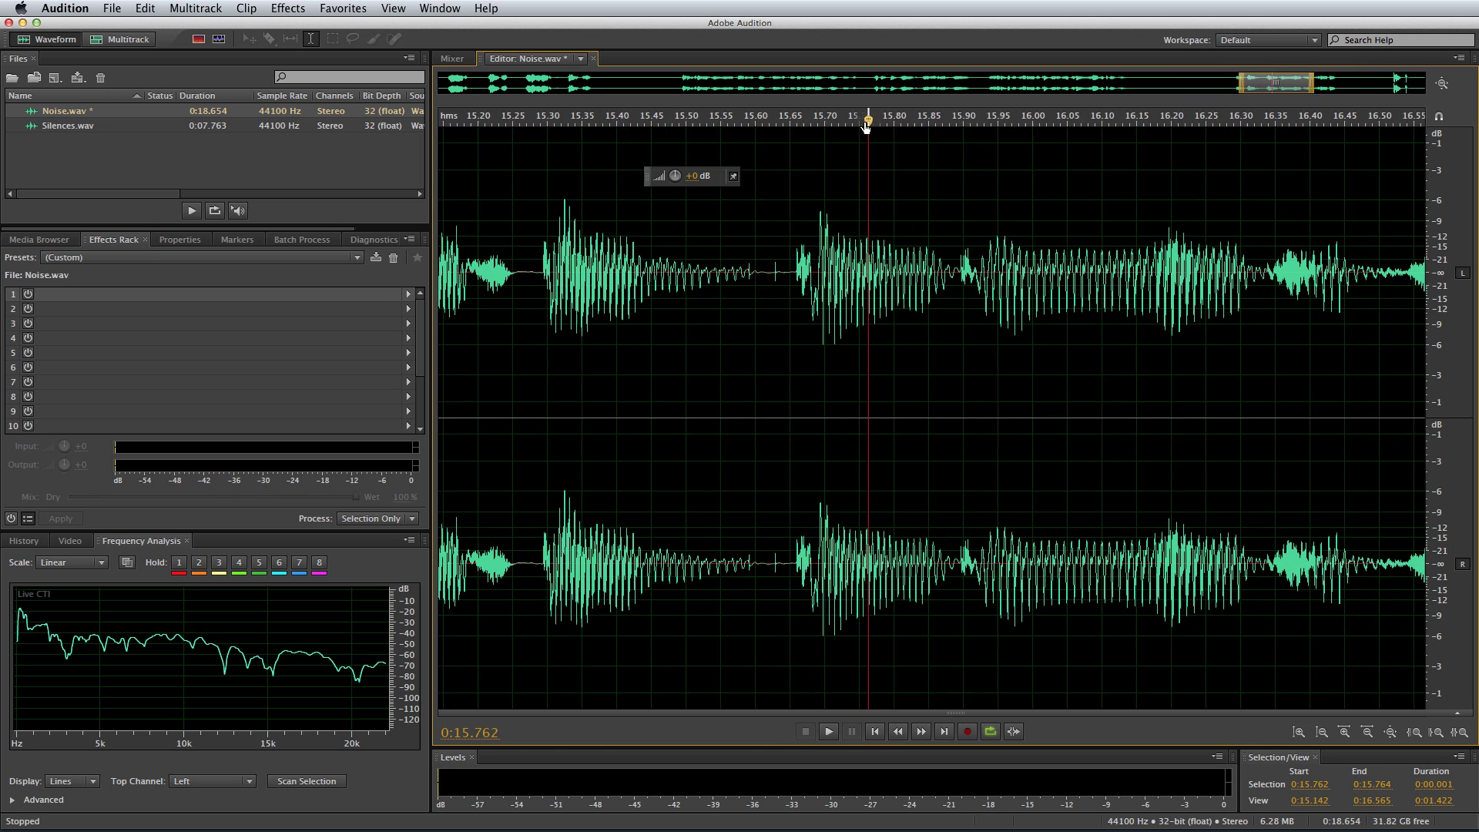
pyautogui.scroll(3, 864, 127)
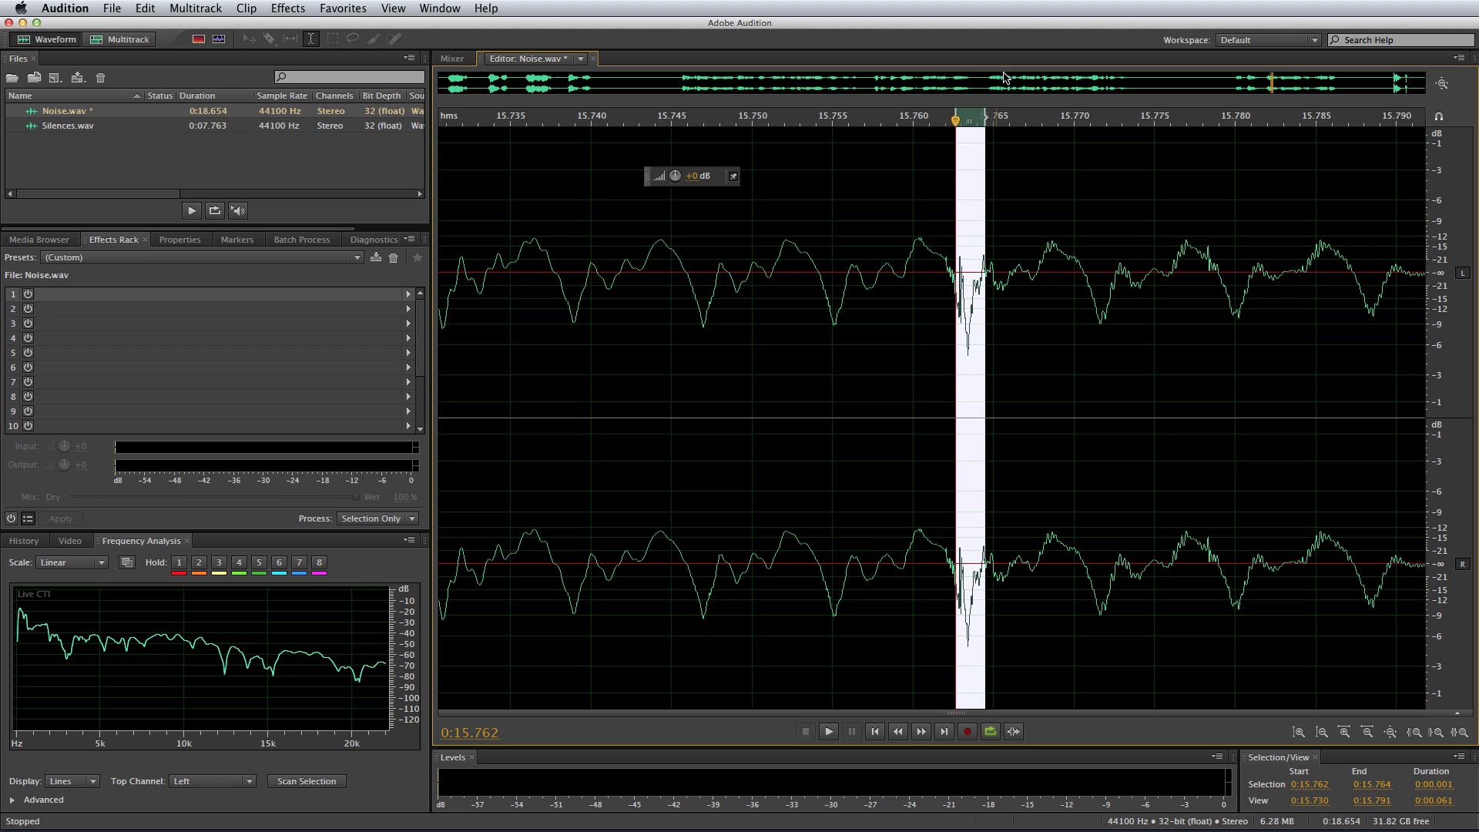
pyautogui.scroll(2, 969, 119)
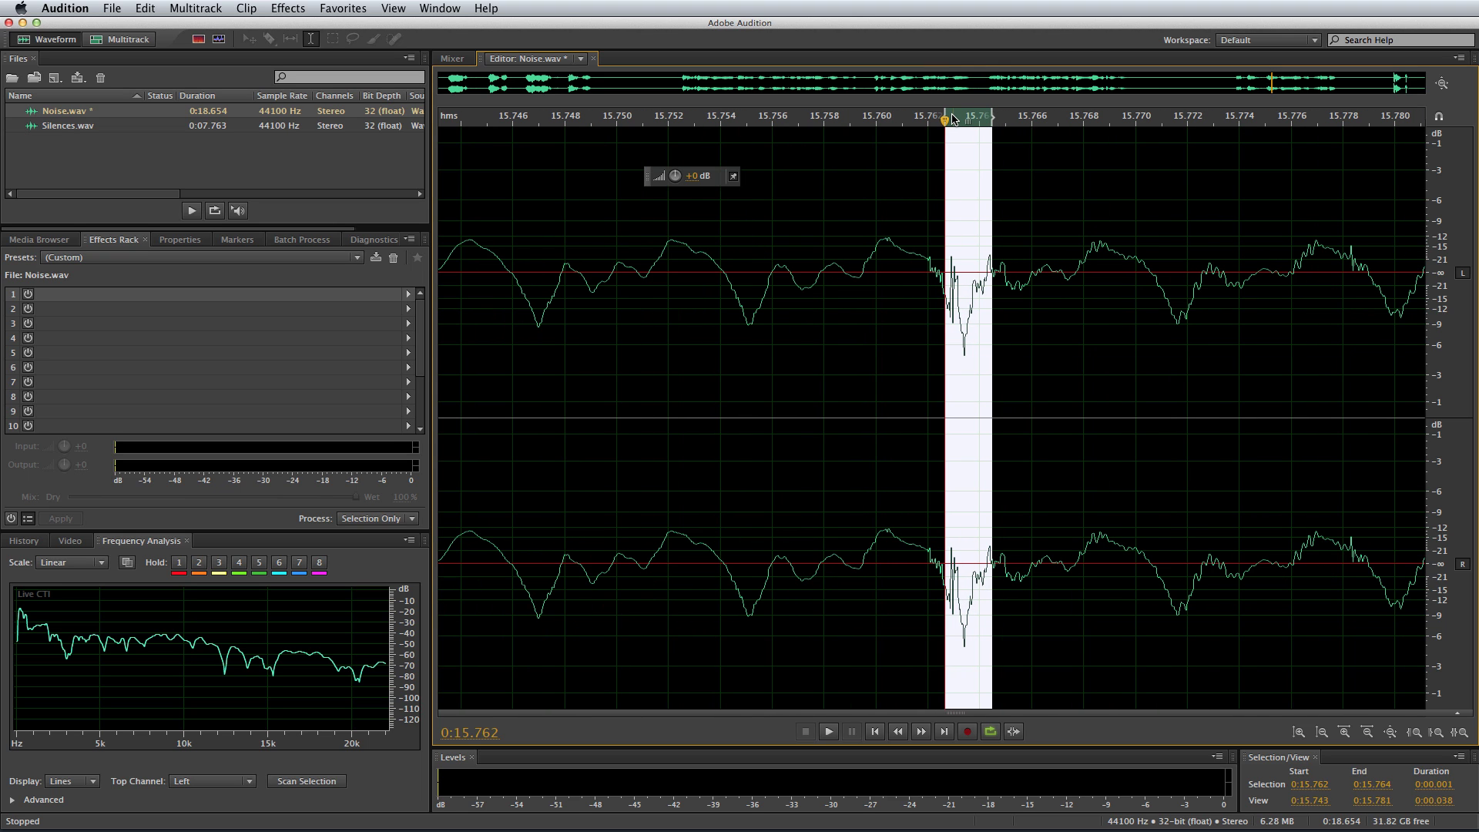
pyautogui.click(885, 242)
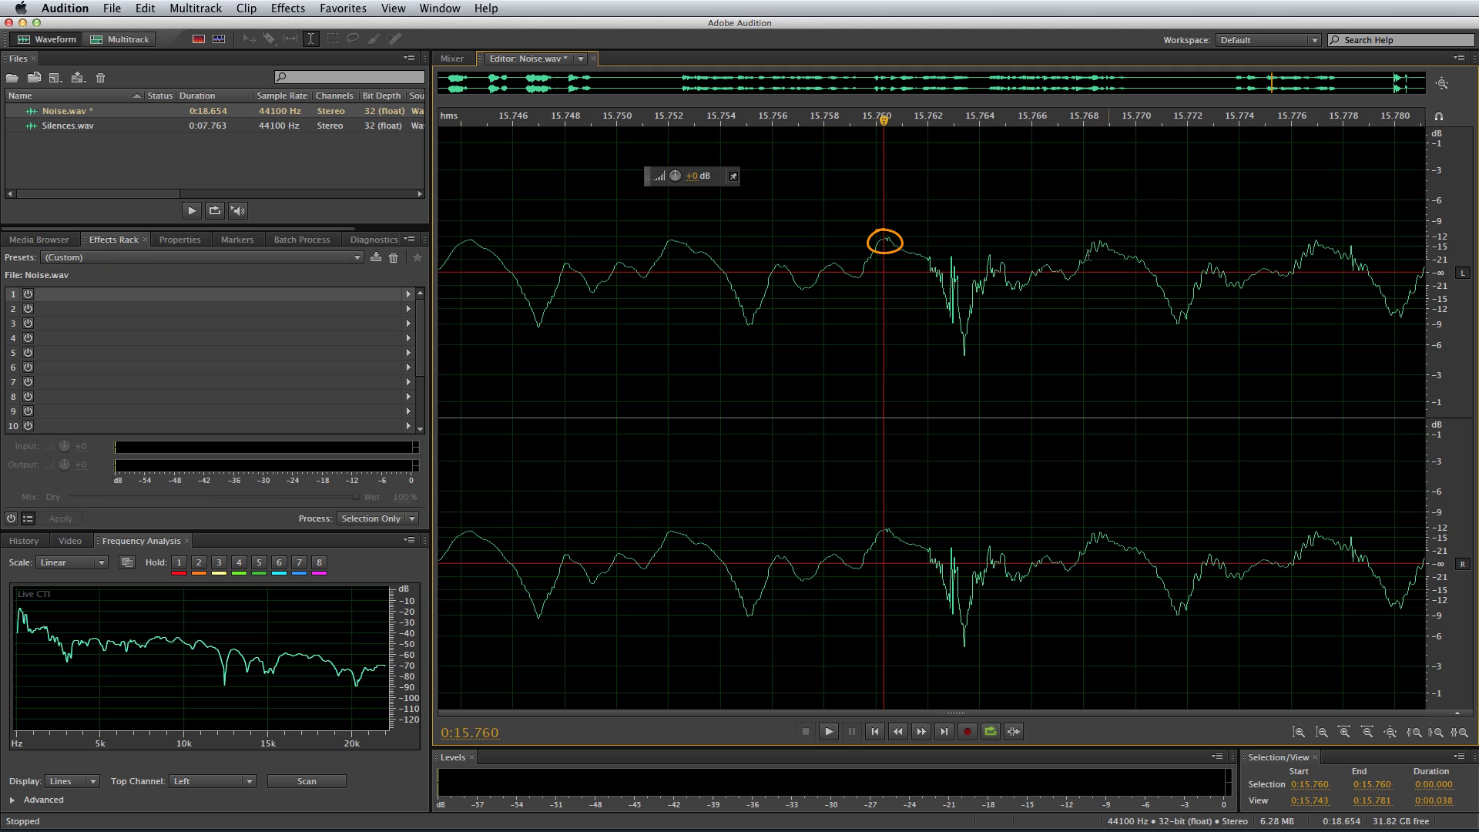
pyautogui.click(1097, 242)
pyautogui.moveTo(884, 309); pyautogui.dragTo(1100, 308)
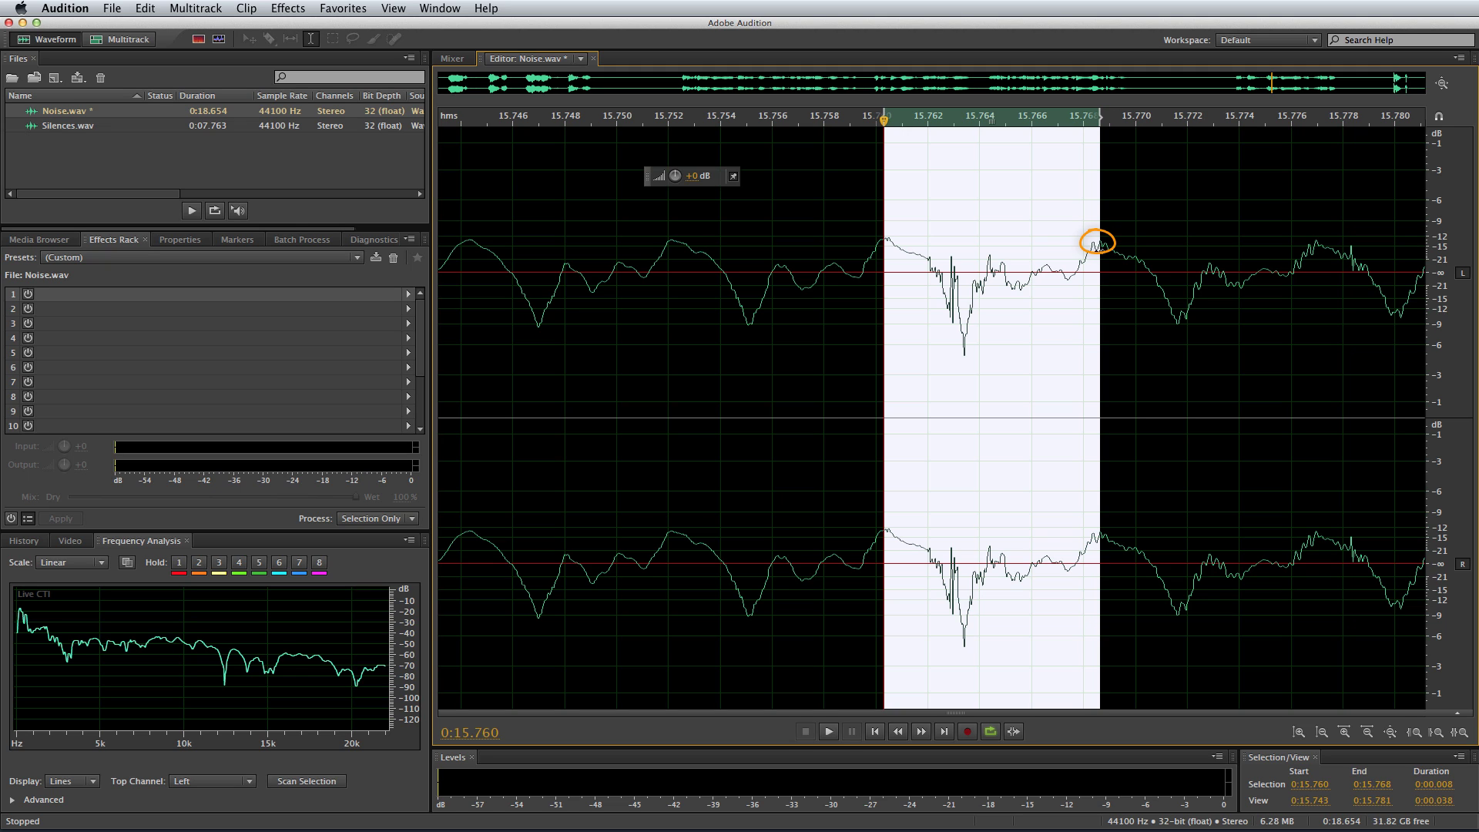
pyautogui.press('Delete')
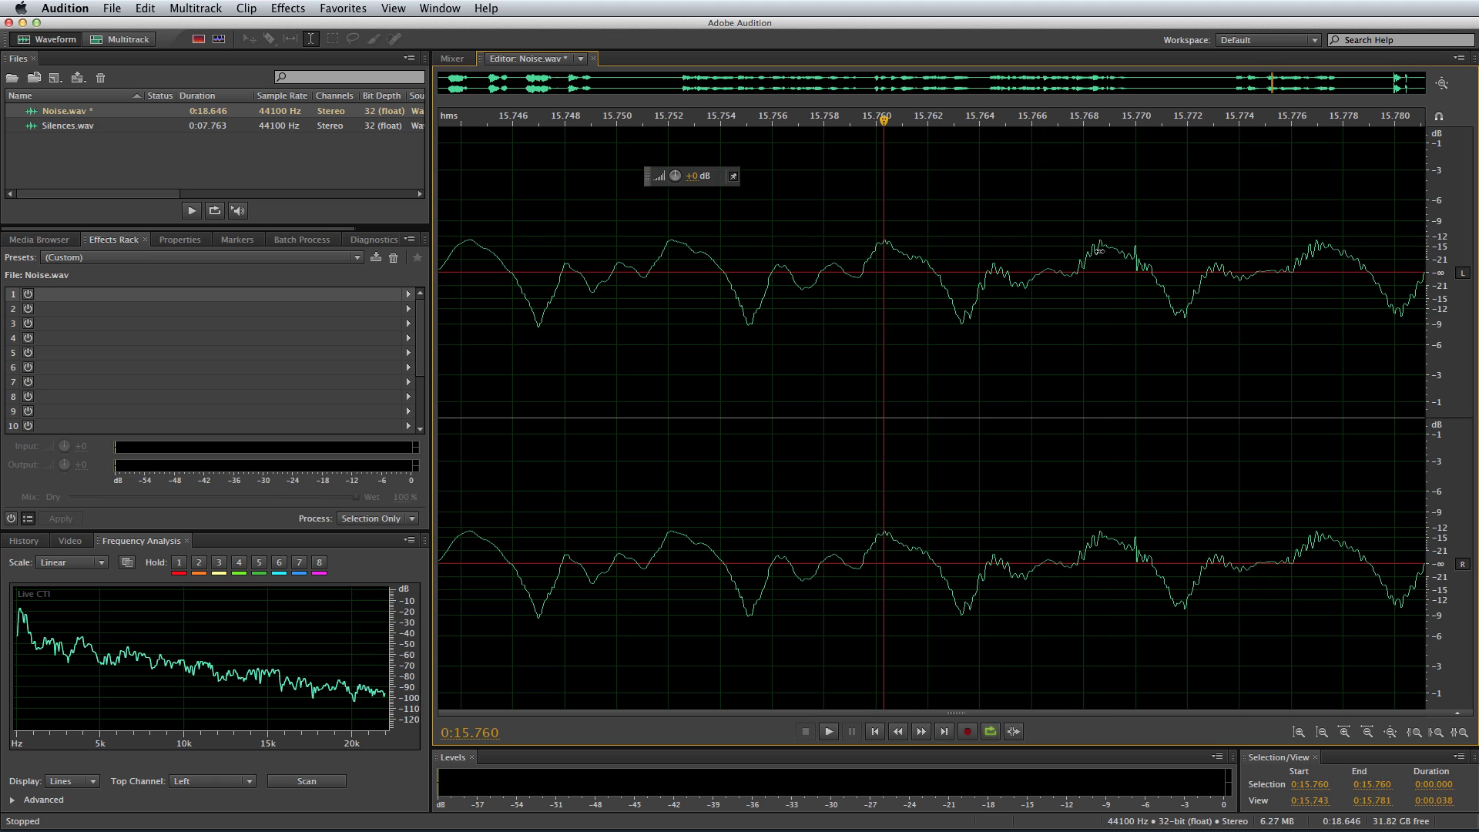
# Play the phrase from 15.038 to 17.457 s to check the repaired click.
pyautogui.scroll(-8, 997, 110)
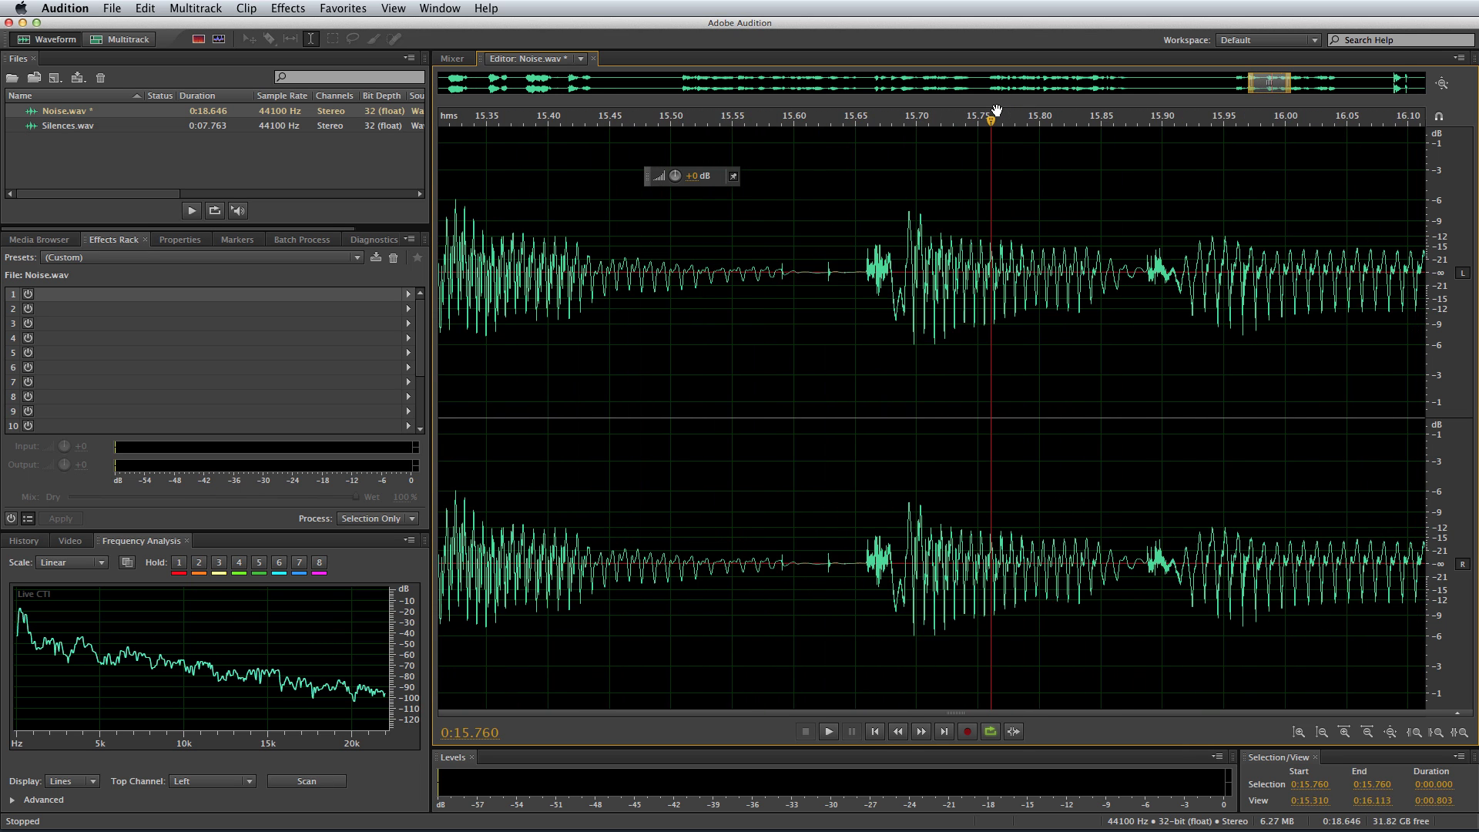
pyautogui.scroll(-5, 997, 110)
pyautogui.moveTo(863, 239); pyautogui.dragTo(1310, 235)
pyautogui.press('space')
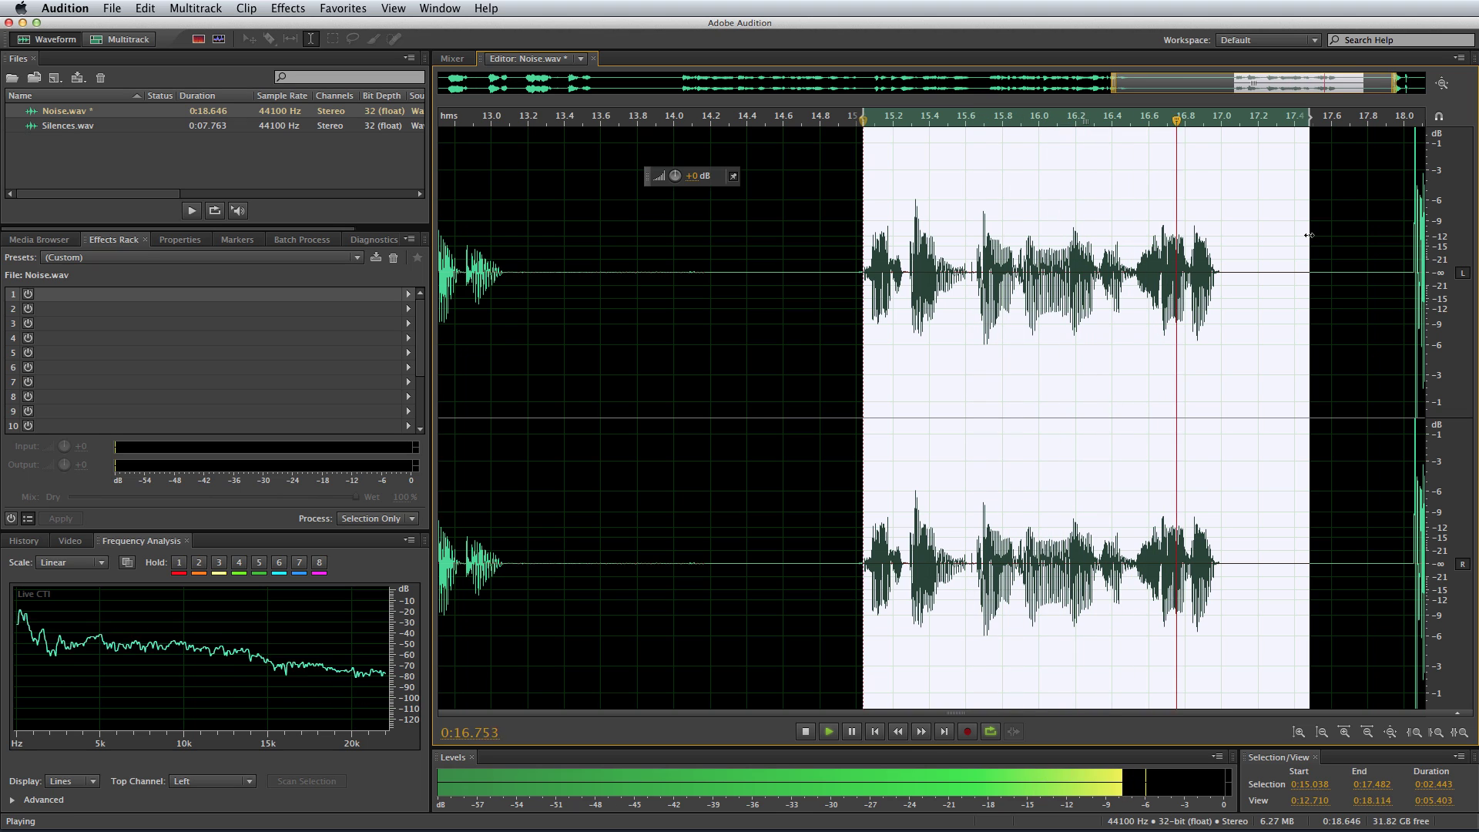
pyautogui.press('space')
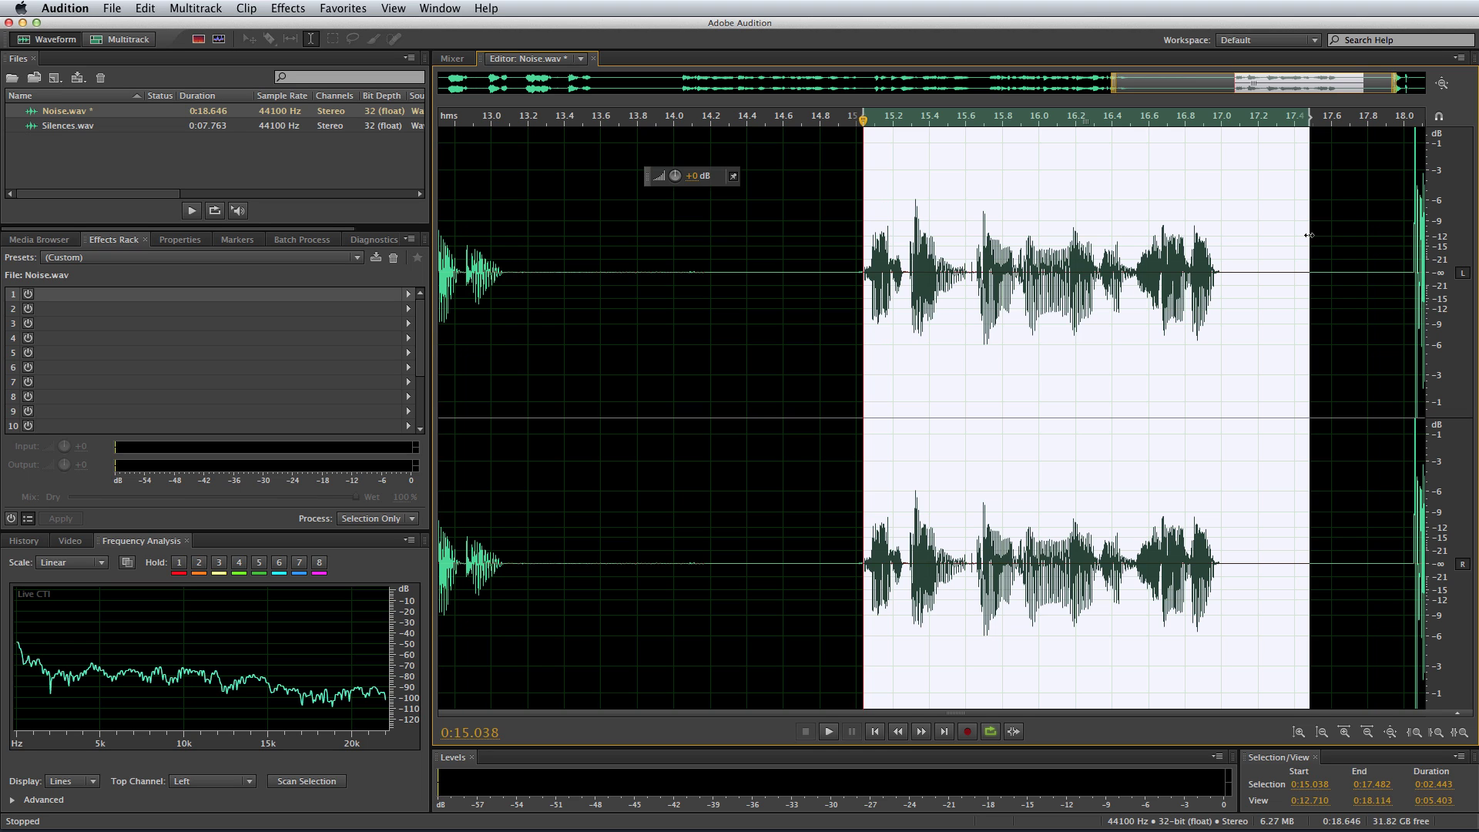
# Cut out the first pop near the end, from 18.053 to 18.073 s.
pyautogui.hscroll(3, 1309, 234)
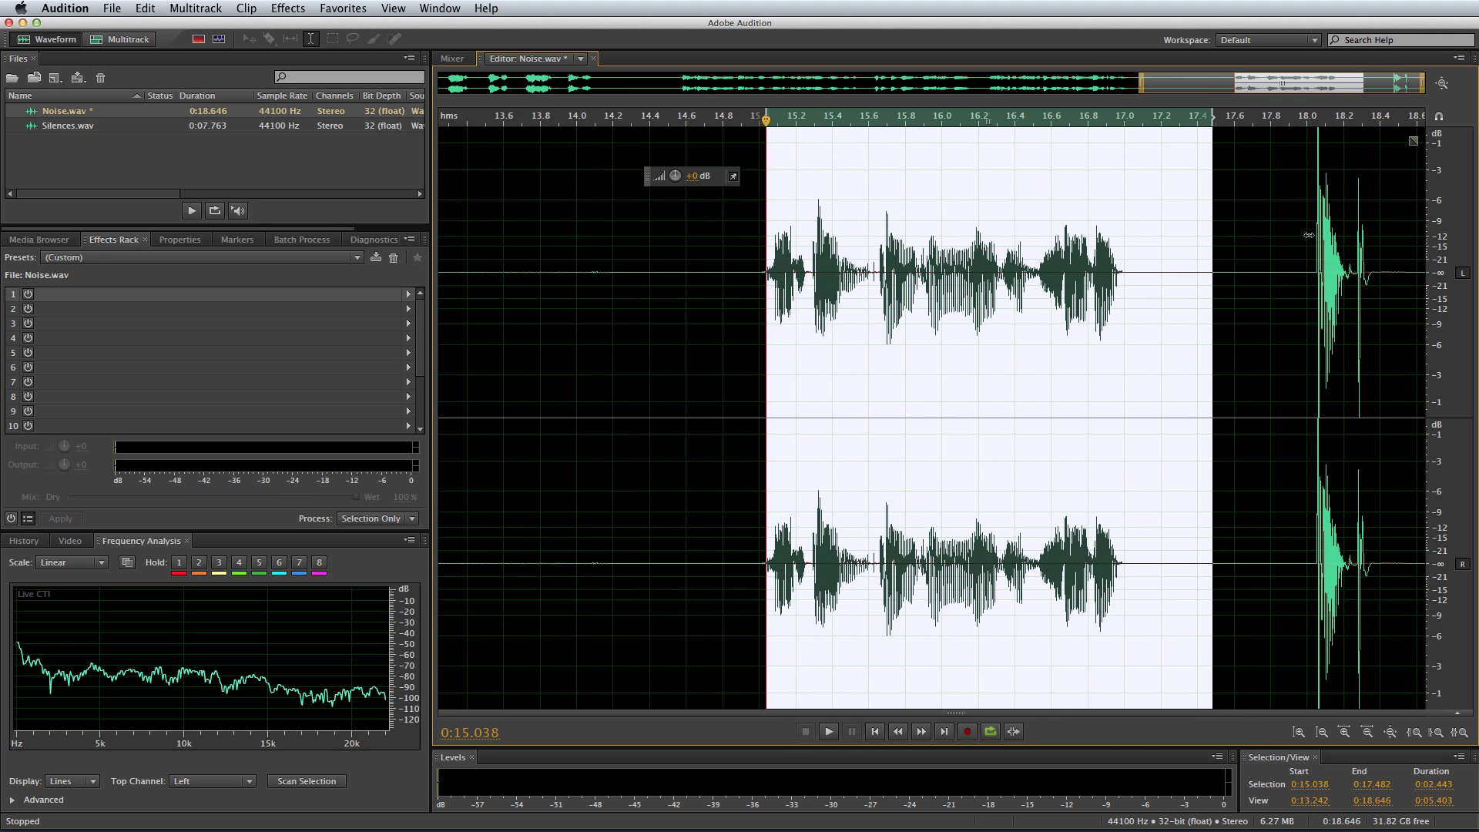
pyautogui.moveTo(1300, 401); pyautogui.dragTo(1425, 408)
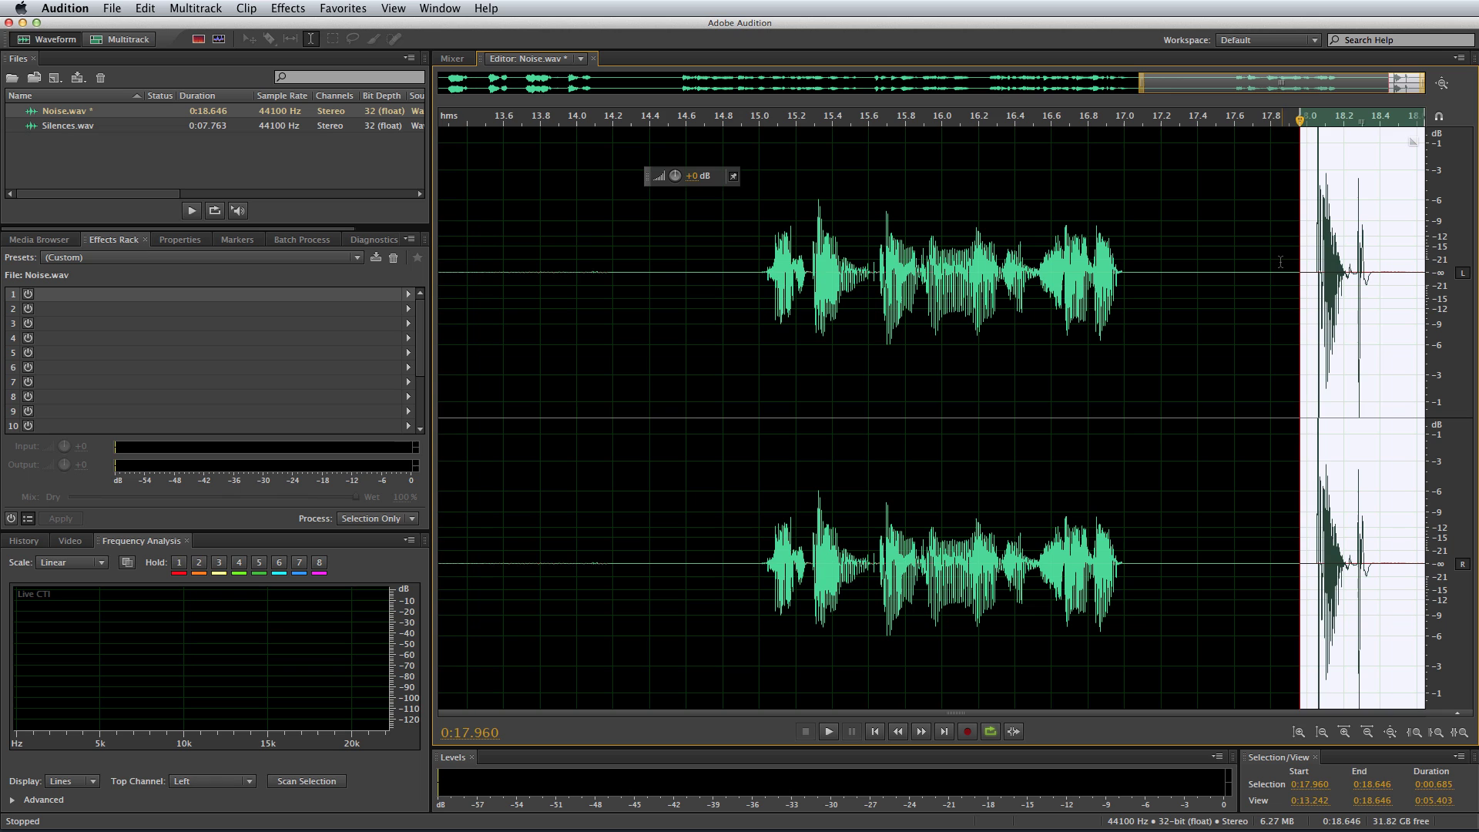
pyautogui.scroll(5, 1310, 250)
pyautogui.hscroll(5, 1309, 250)
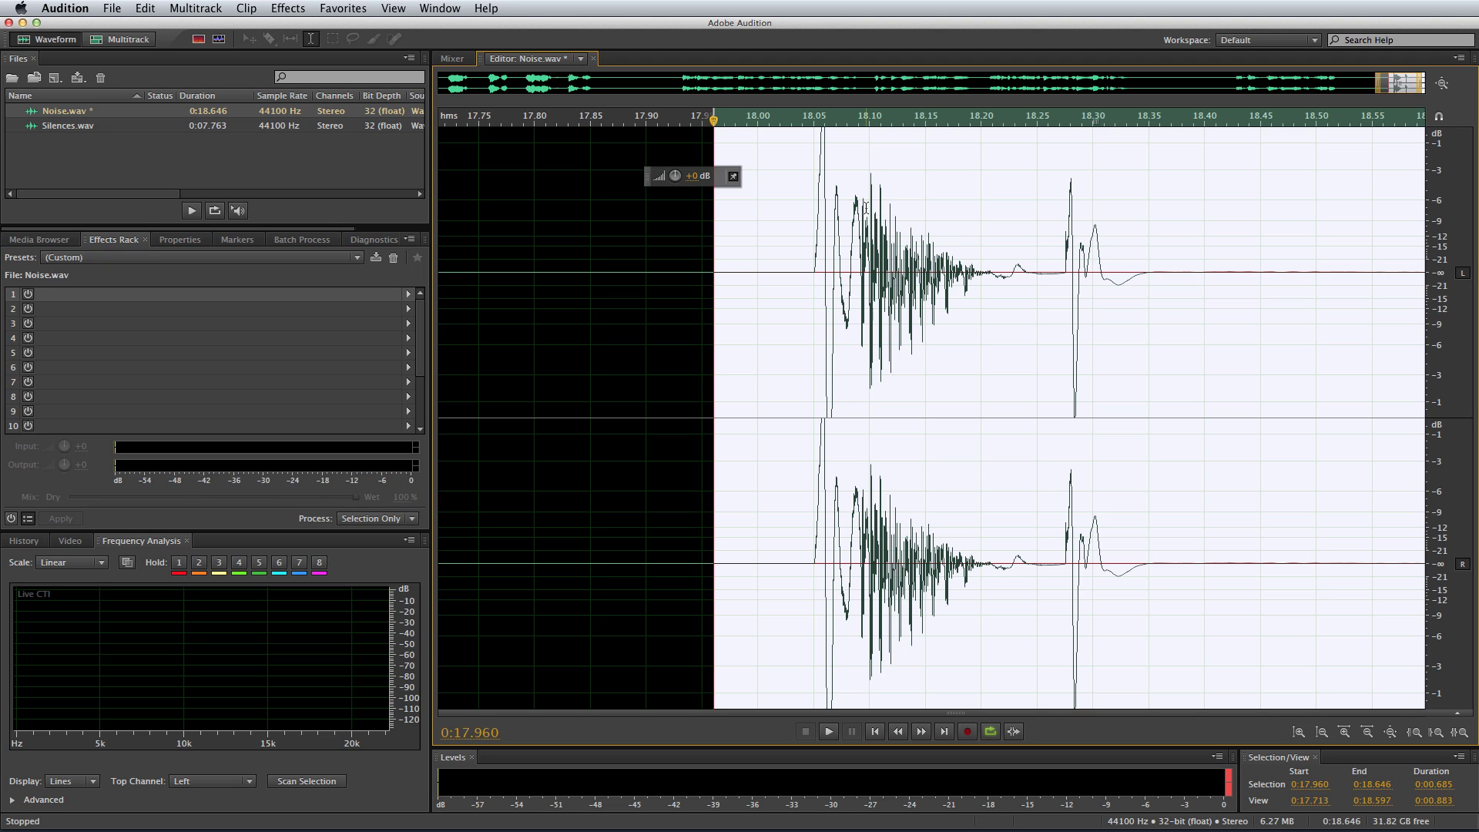
pyautogui.click(821, 217)
pyautogui.scroll(5, 820, 117)
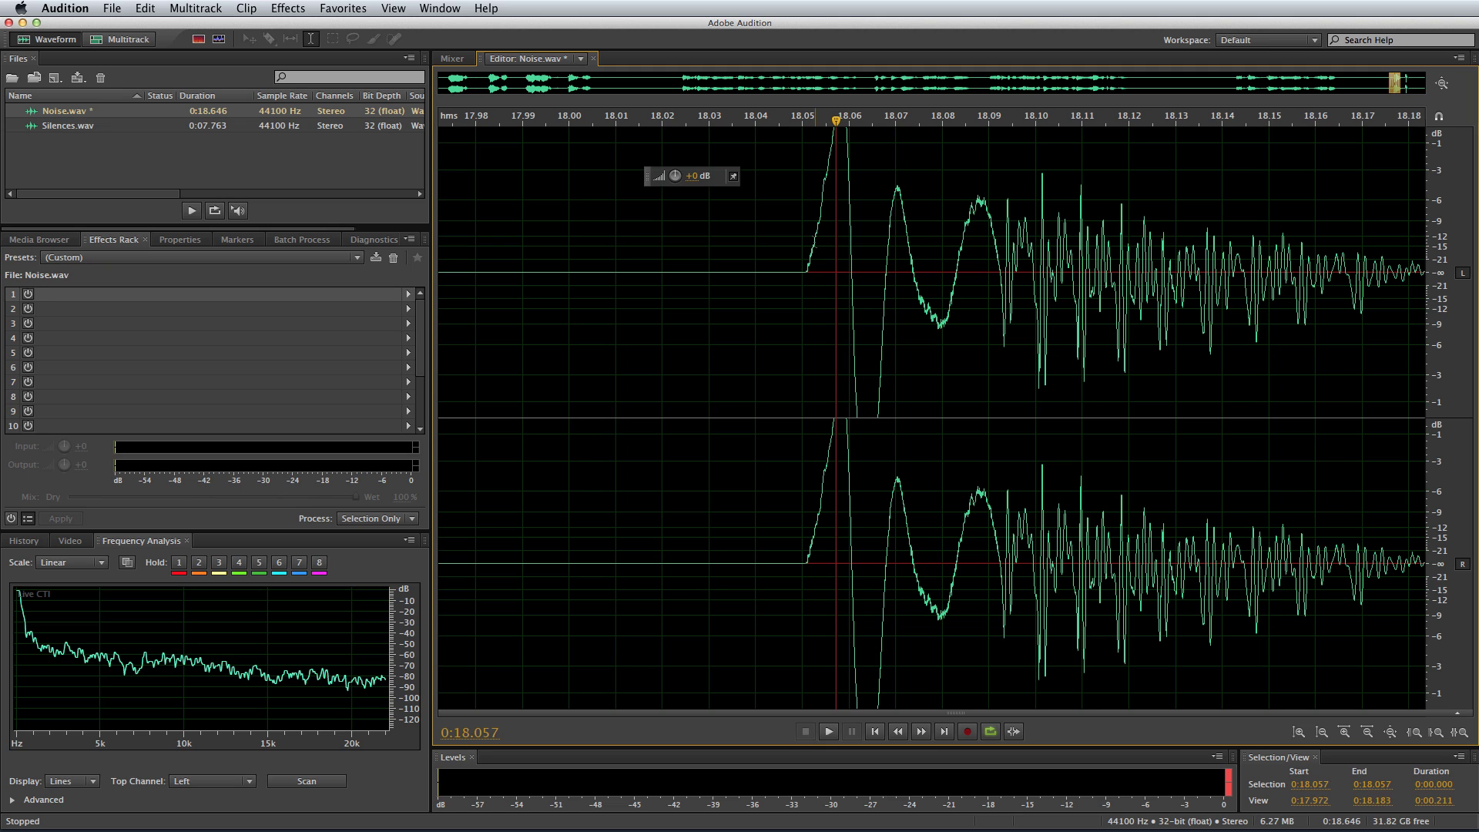
pyautogui.click(818, 240)
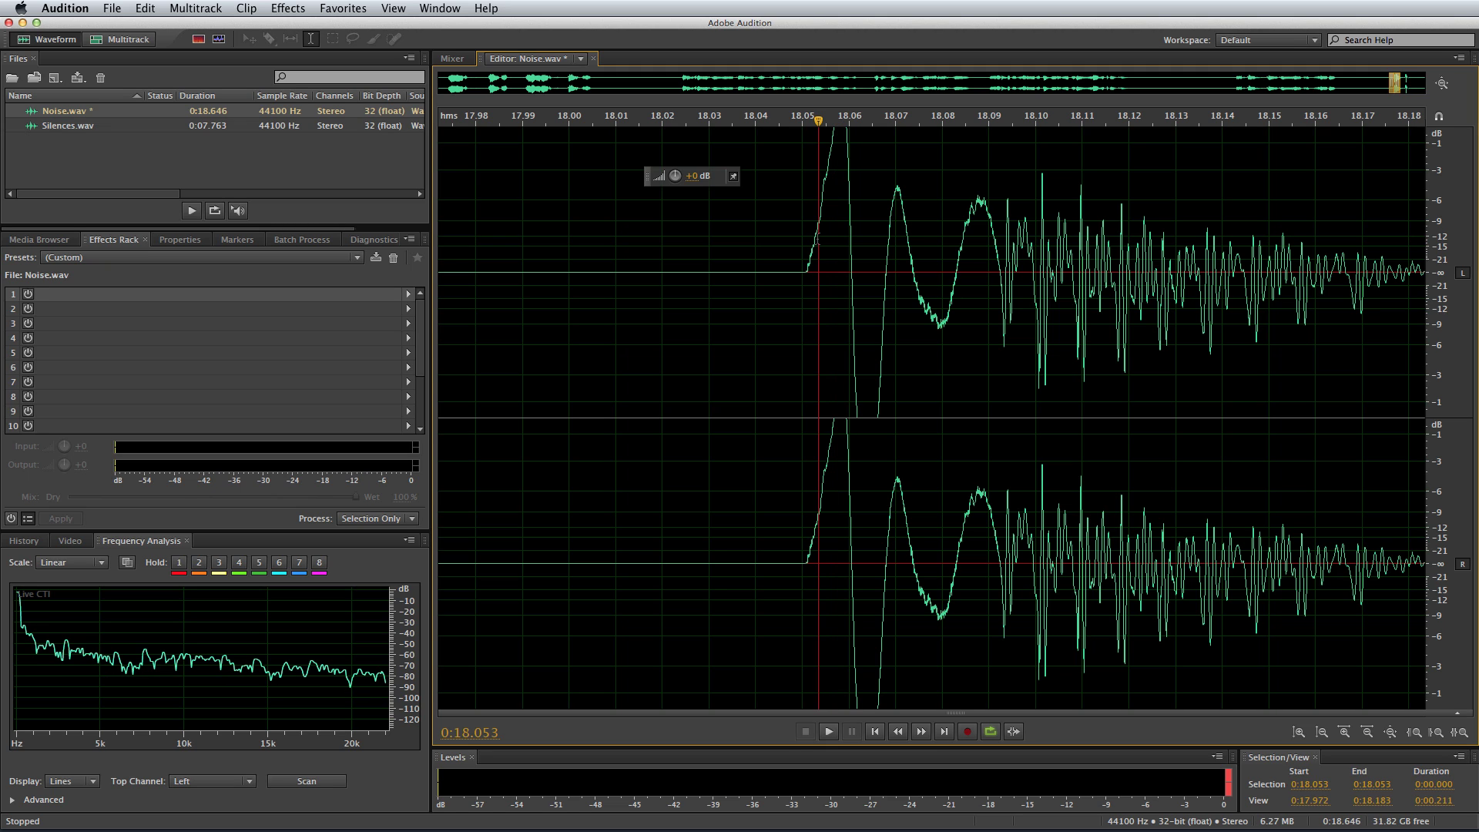
pyautogui.moveTo(817, 239); pyautogui.dragTo(913, 240)
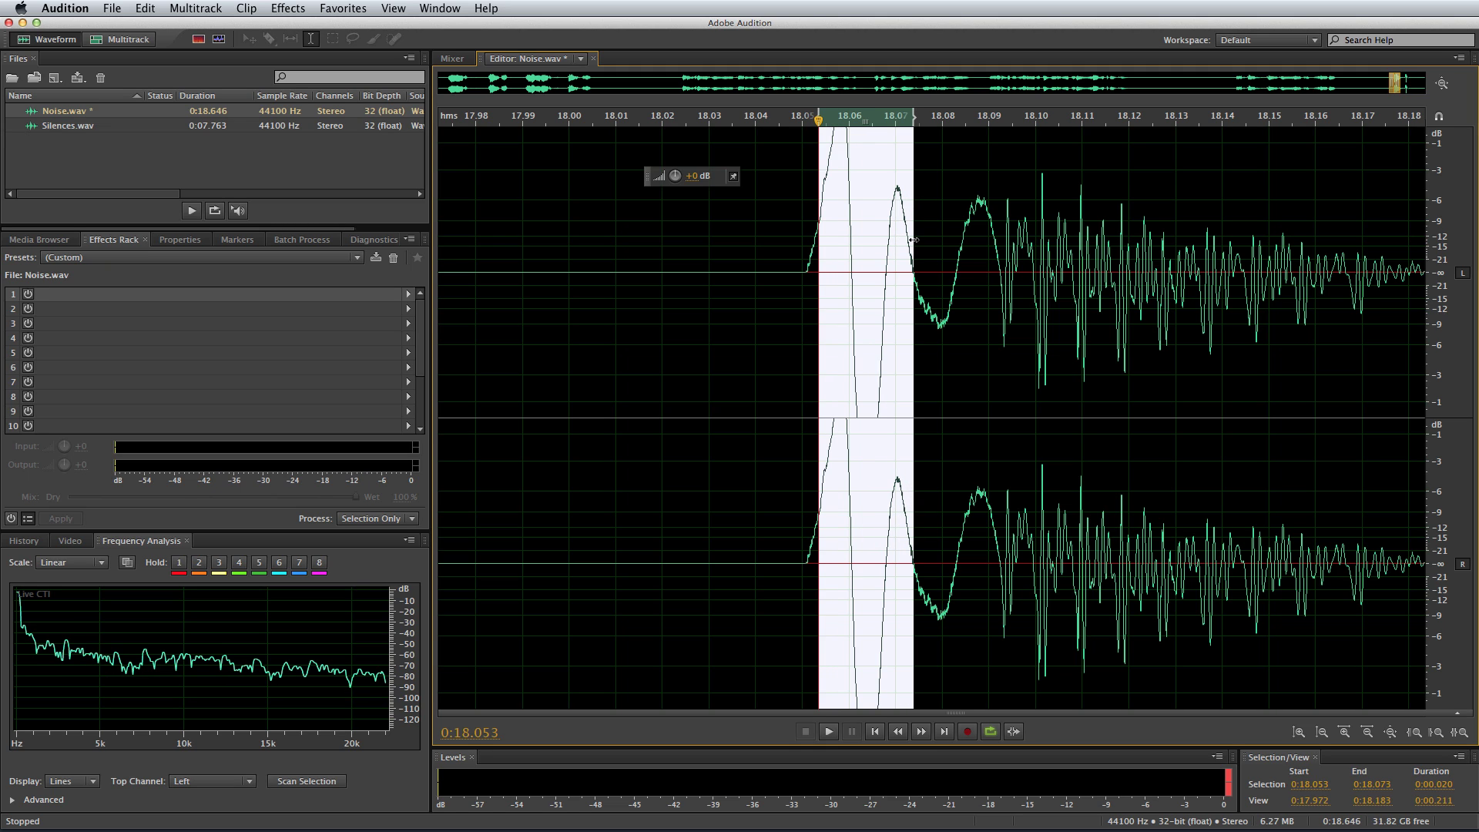
pyautogui.press('Delete')
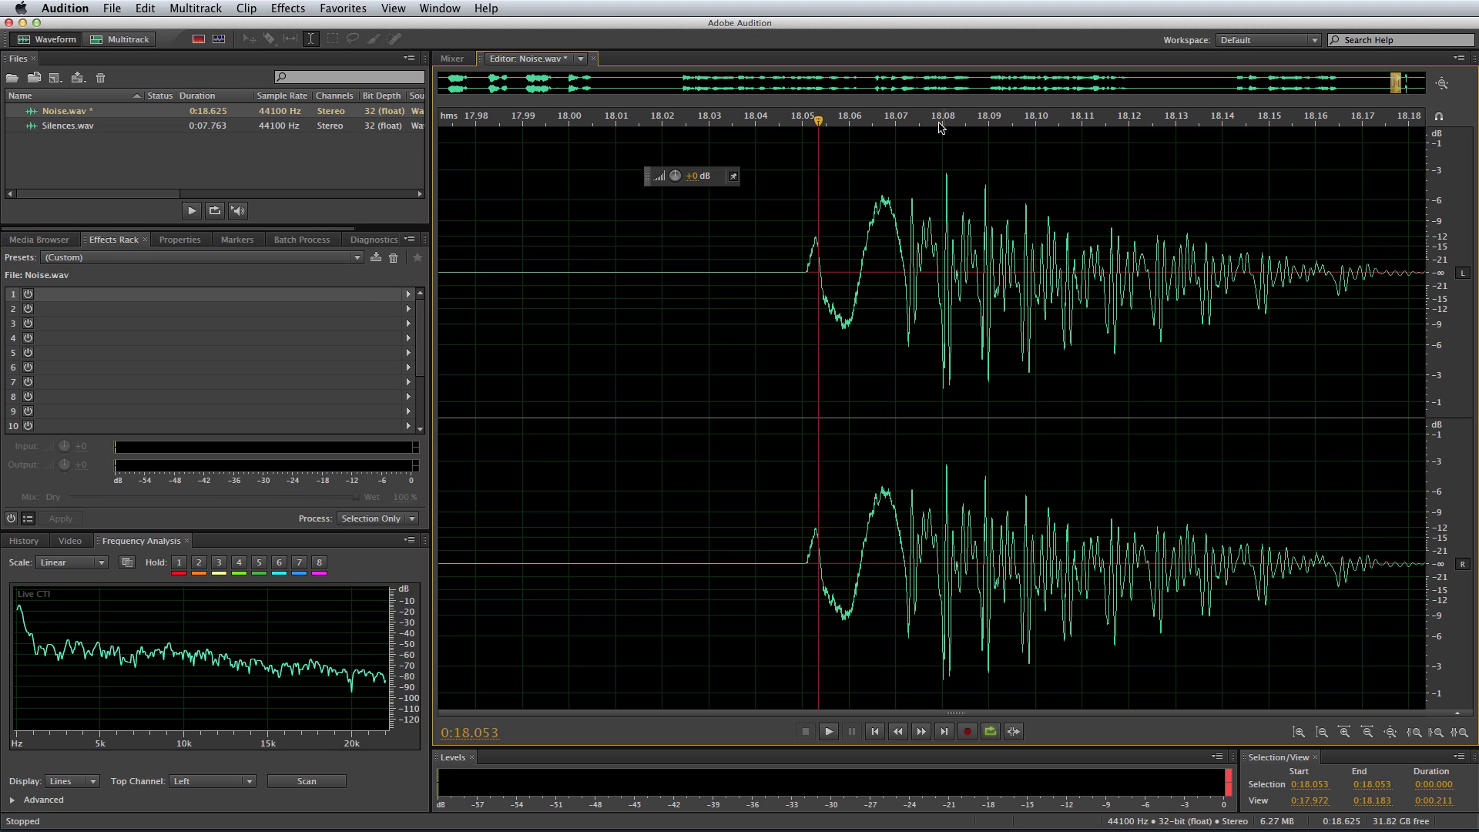
# Cut out the second spike near 18.26 s.
pyautogui.scroll(-5, 946, 113)
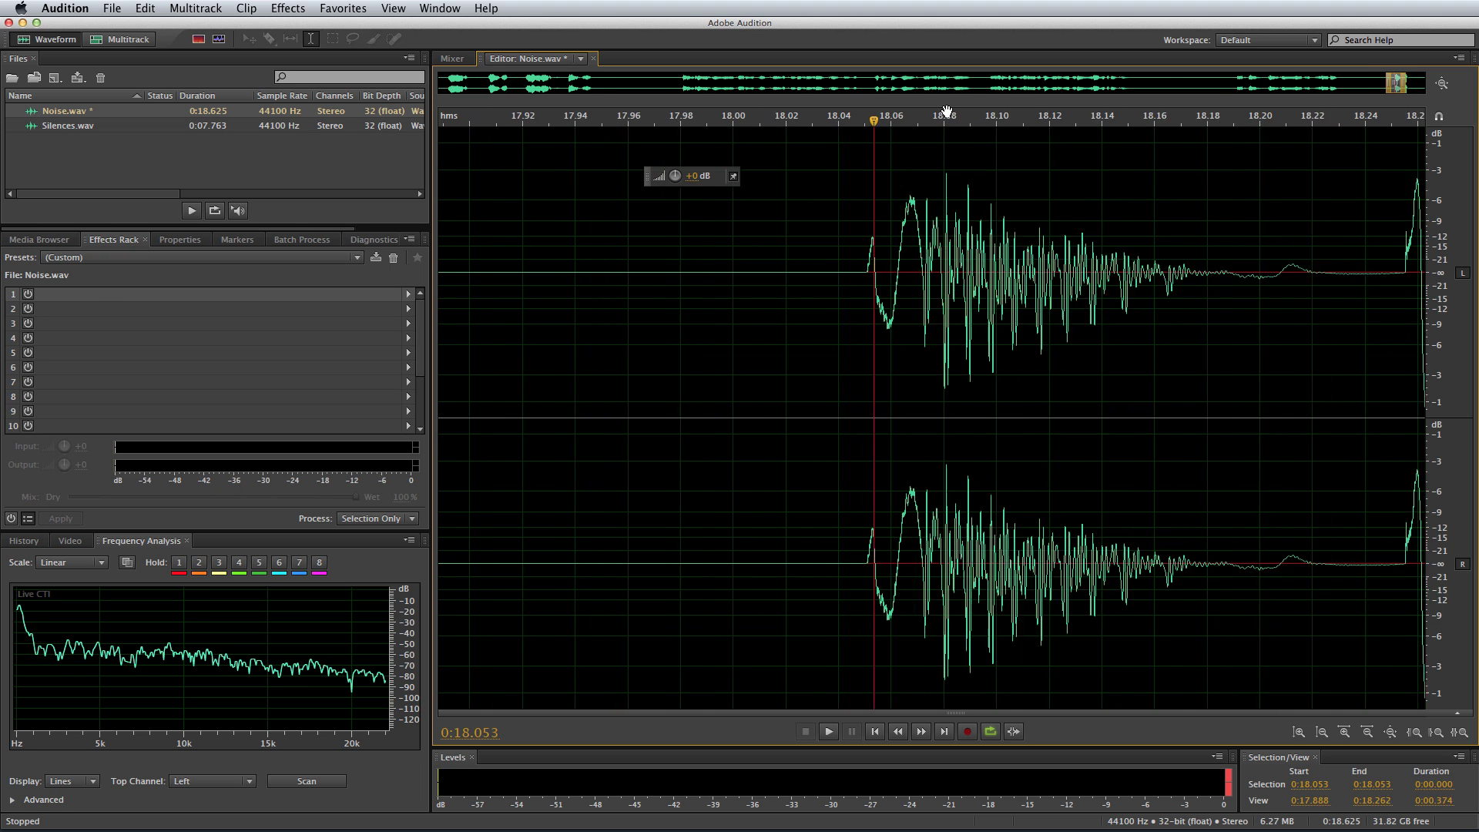
pyautogui.click(1180, 205)
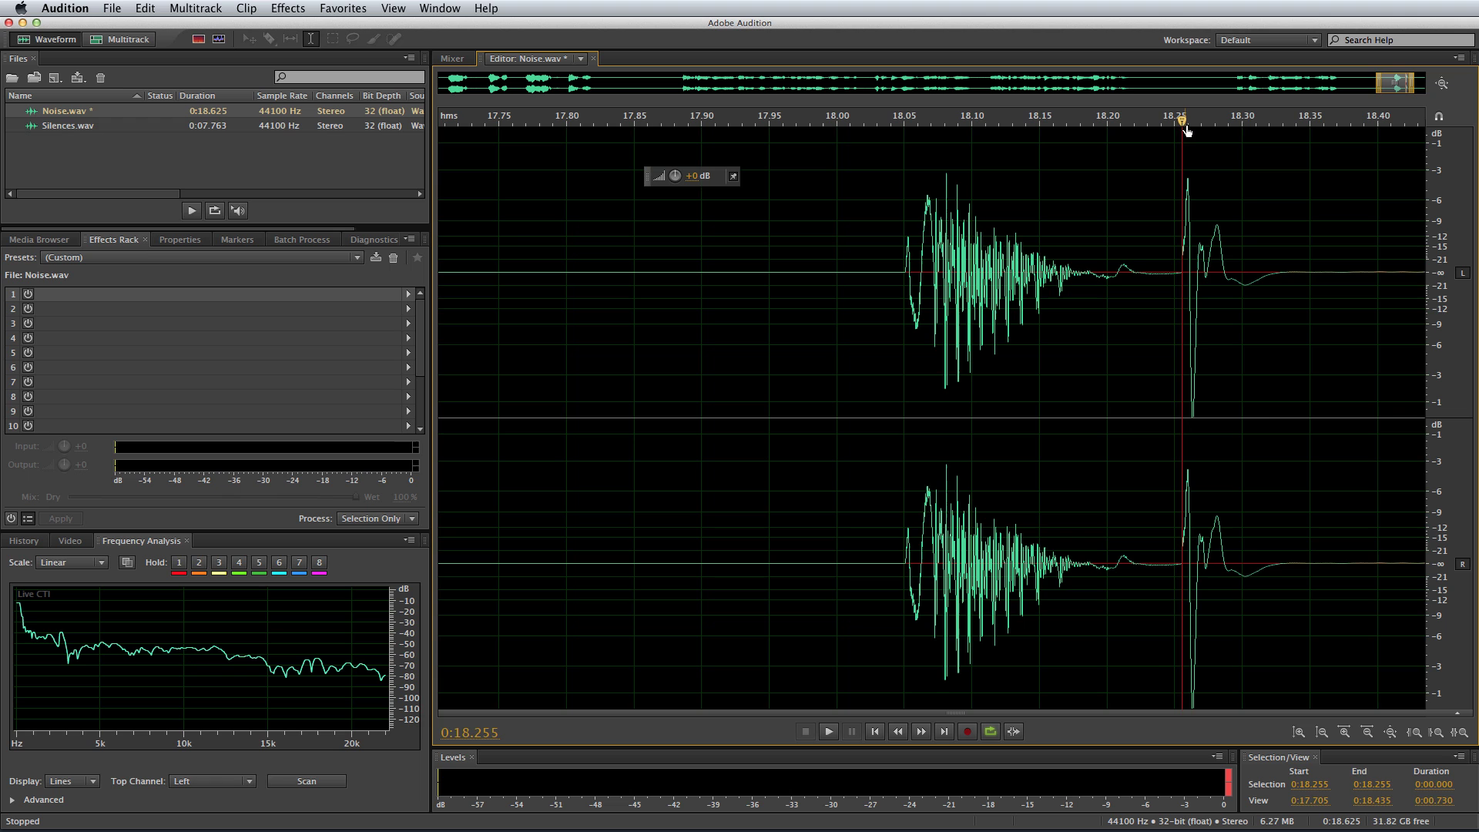
pyautogui.scroll(5, 1186, 121)
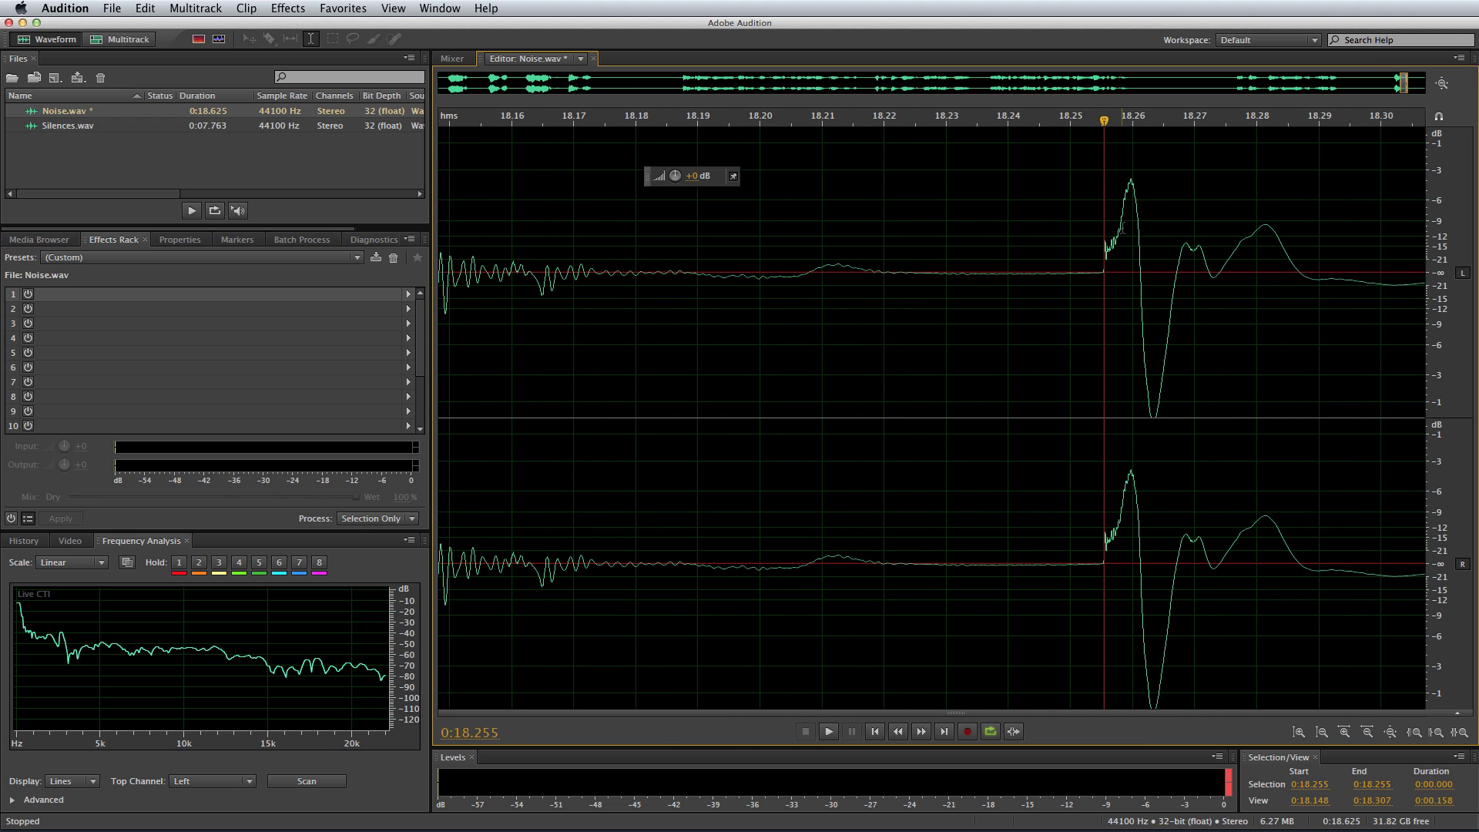
pyautogui.moveTo(1116, 231); pyautogui.dragTo(1186, 222)
pyautogui.press('Delete')
# Play back the ending from 18.045 s to check the edits.
pyautogui.scroll(-5, 1152, 110)
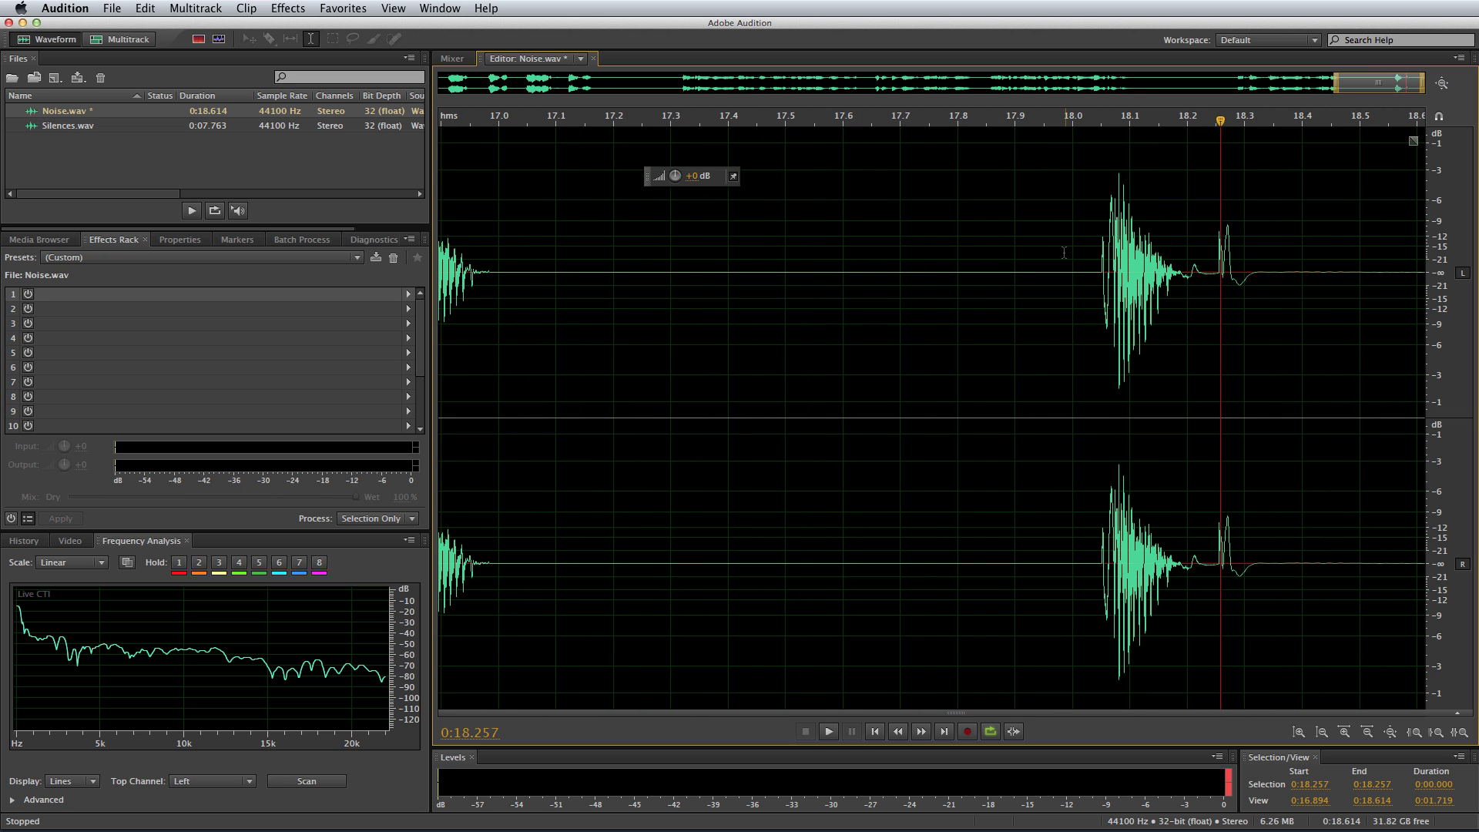
pyautogui.moveTo(1063, 253); pyautogui.dragTo(1427, 254)
pyautogui.press('space')
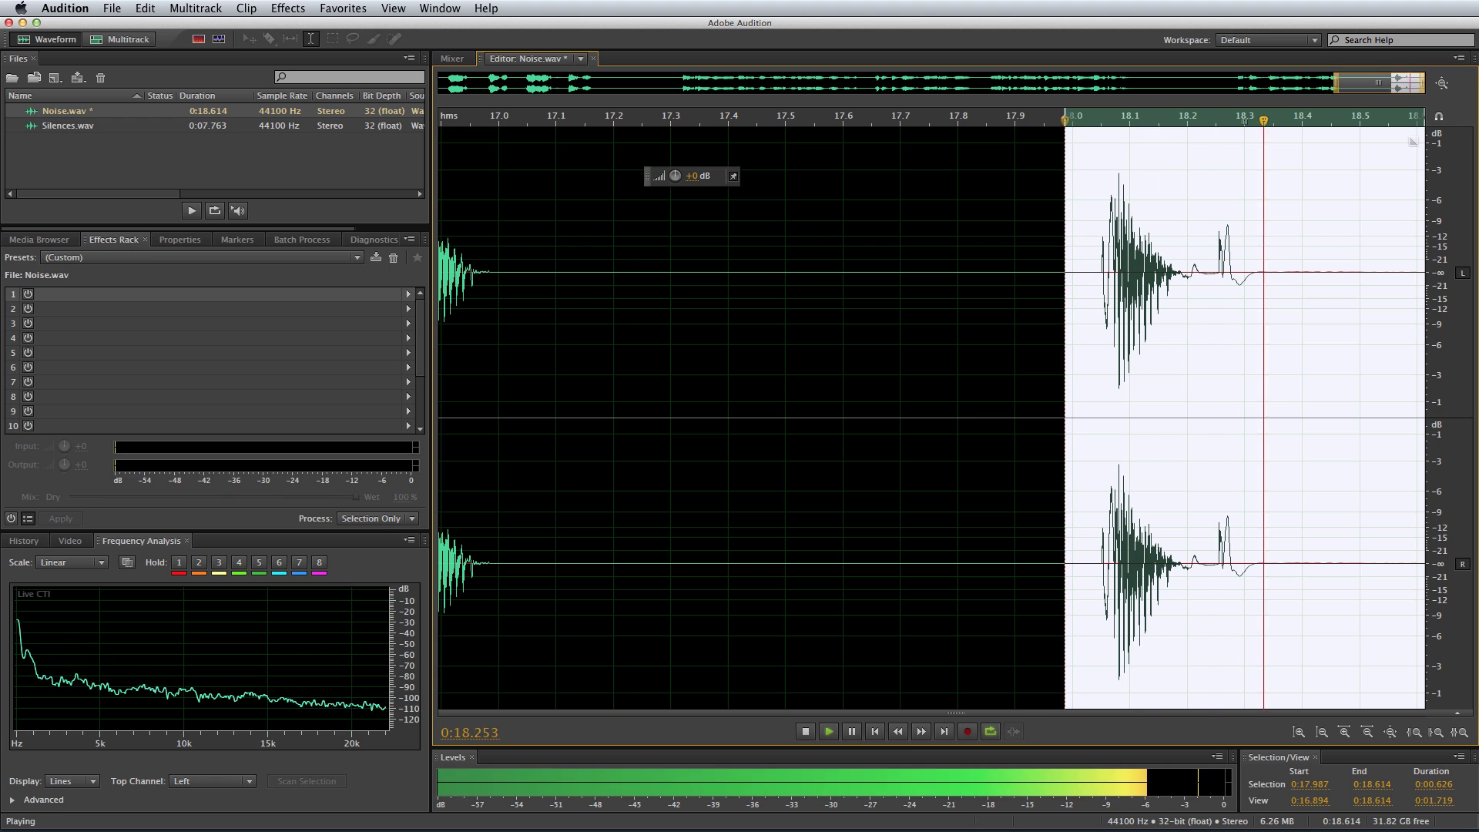
pyautogui.click(1098, 247)
pyautogui.press('space')
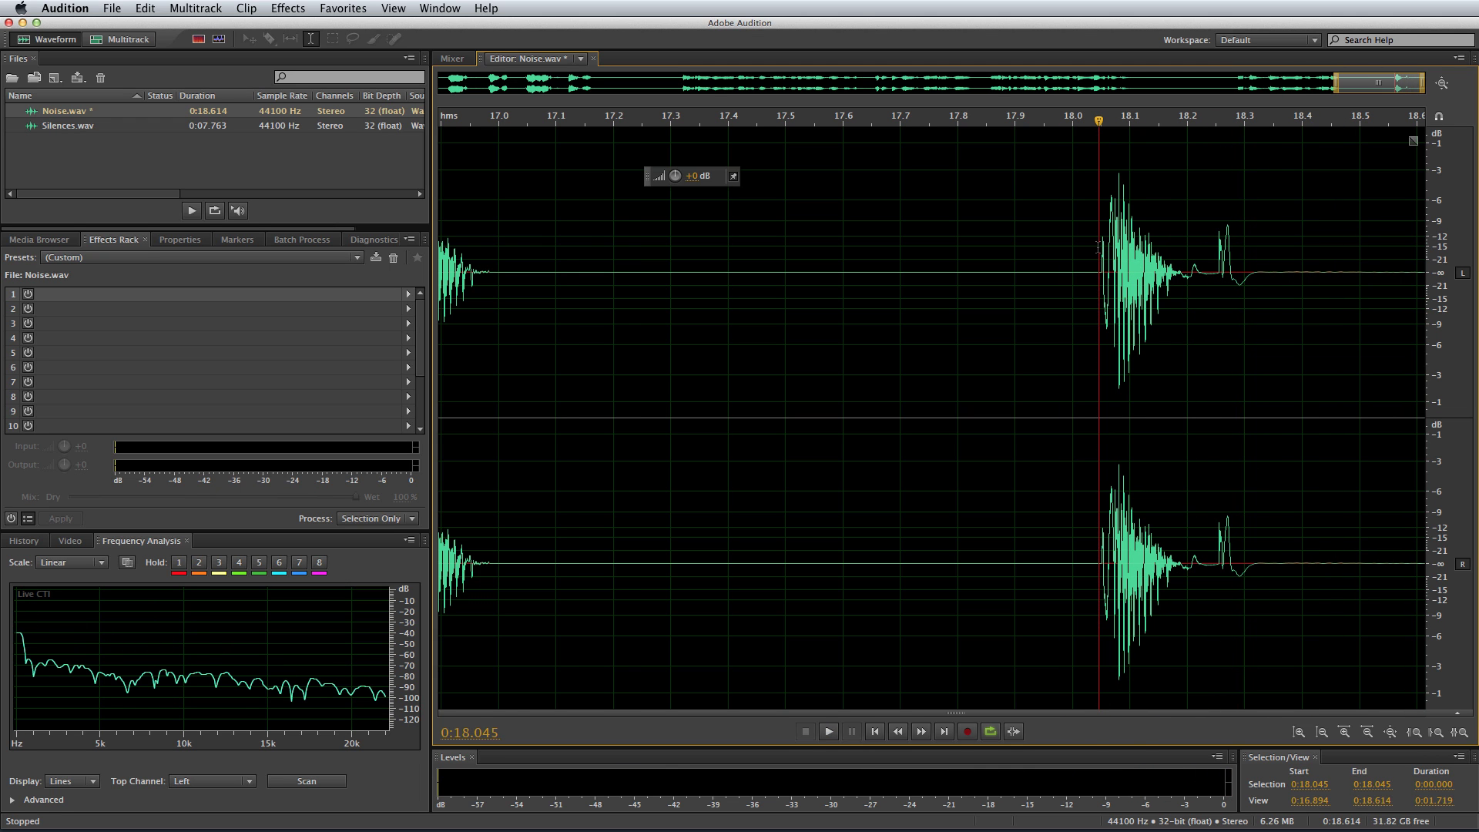
# Open Silences.wav from the Files panel and play it from the start.
pyautogui.doubleClick(110, 127)
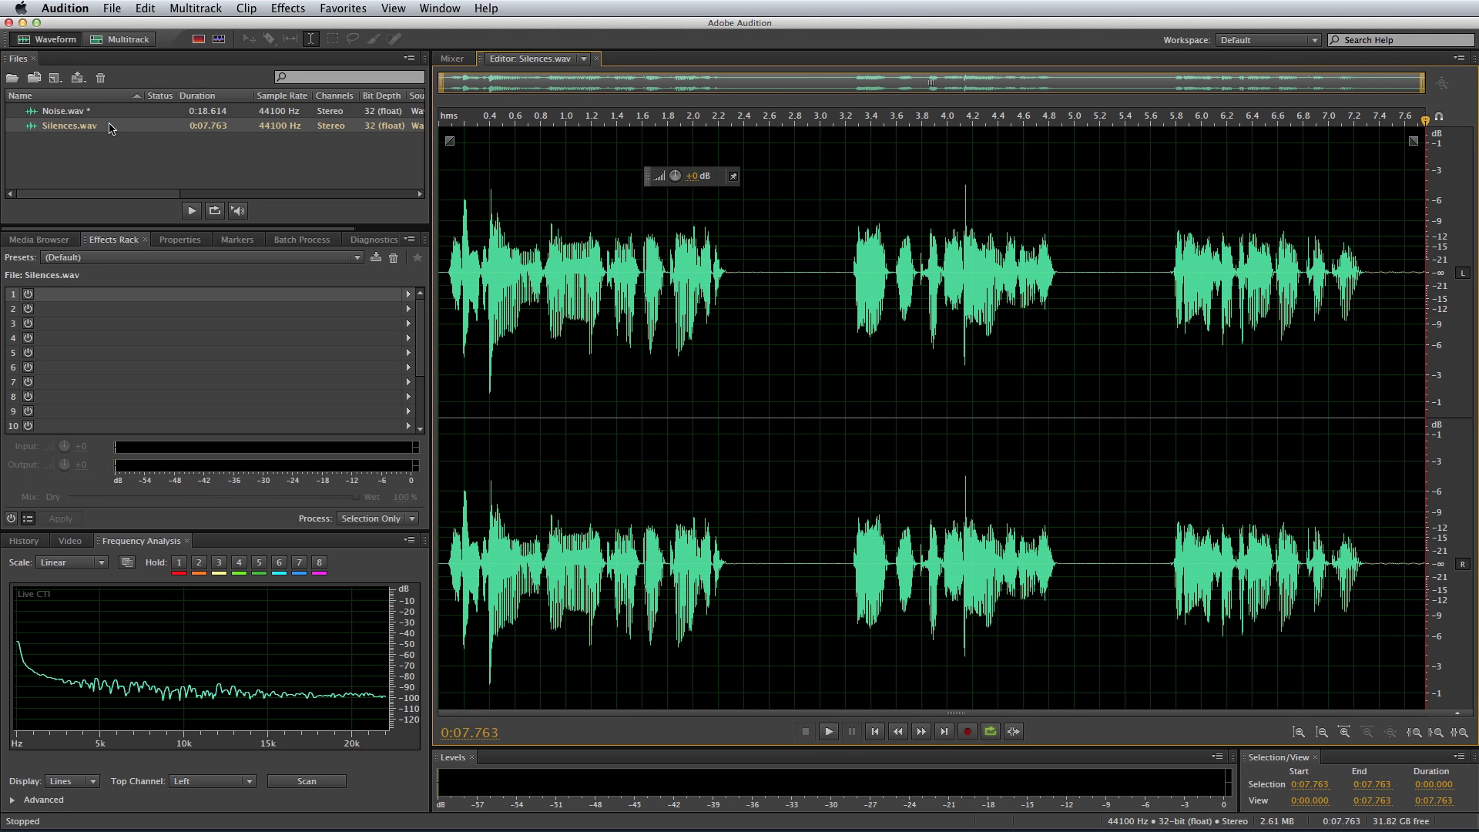
pyautogui.click(442, 254)
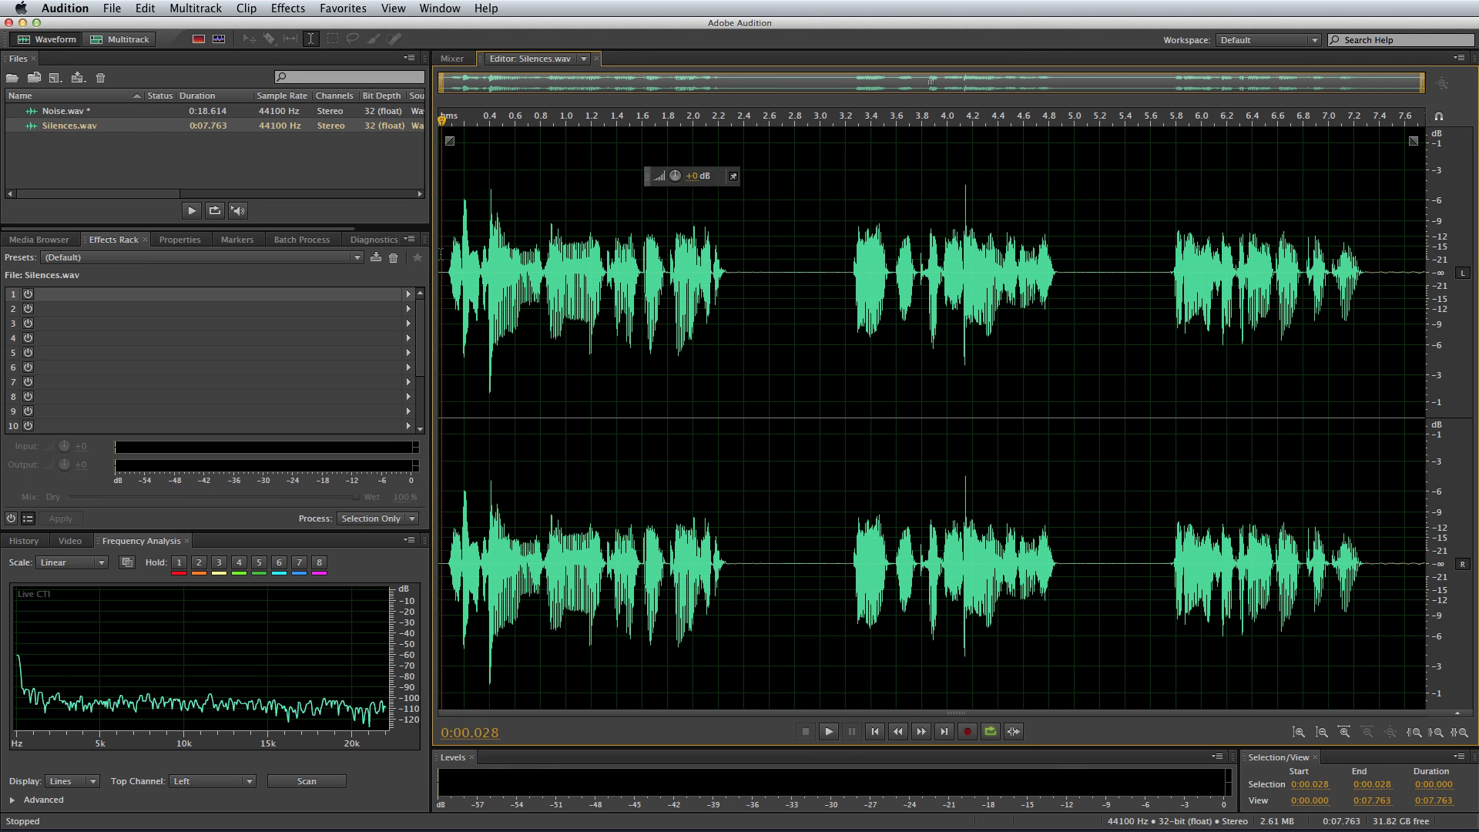
pyautogui.press('space')
# Set Diagnostics to Delete Silence with the Trim Long Silent Pauses preset.
pyautogui.click(359, 241)
pyautogui.click(455, 8)
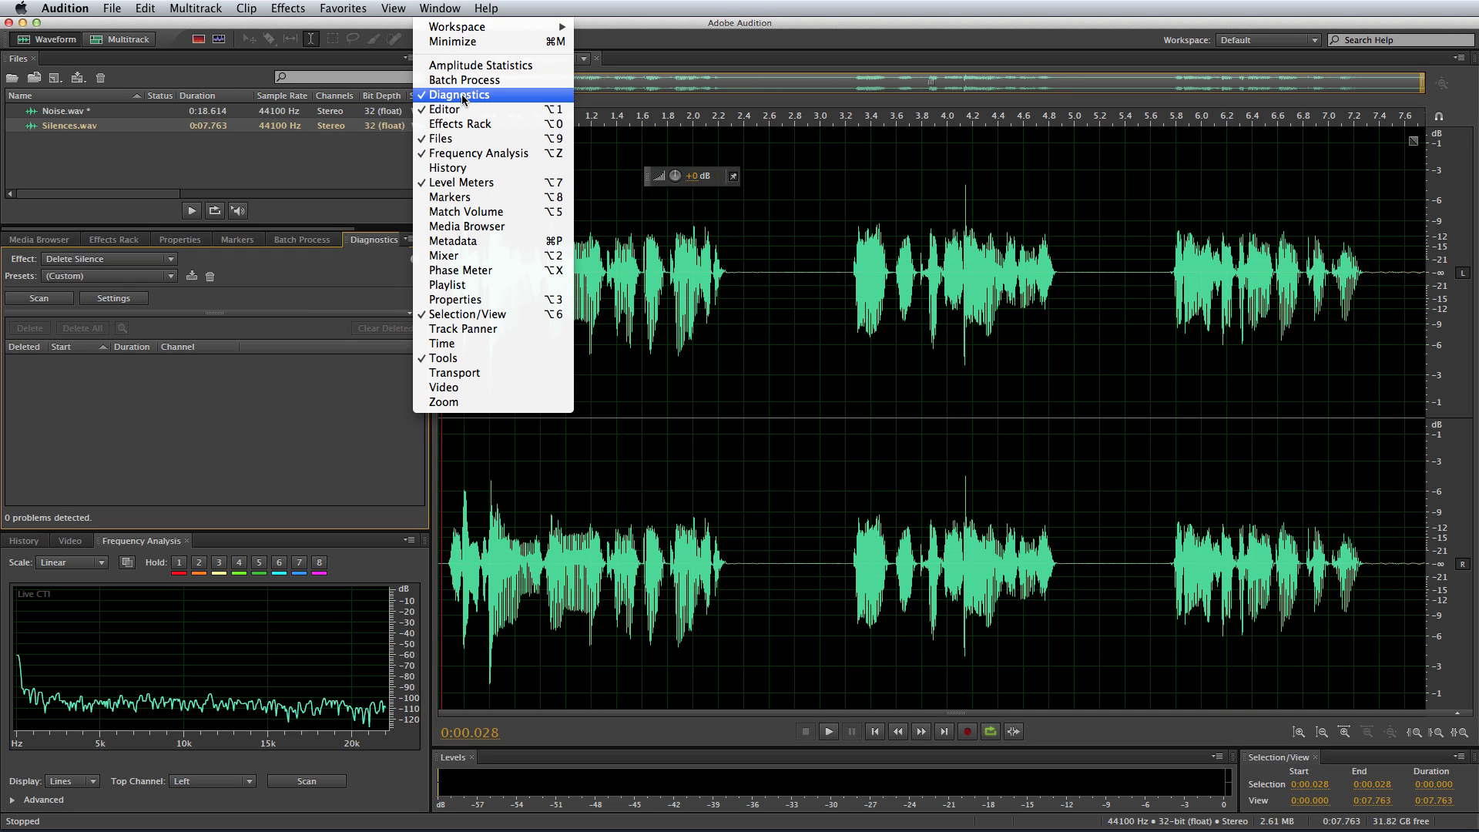
pyautogui.click(328, 267)
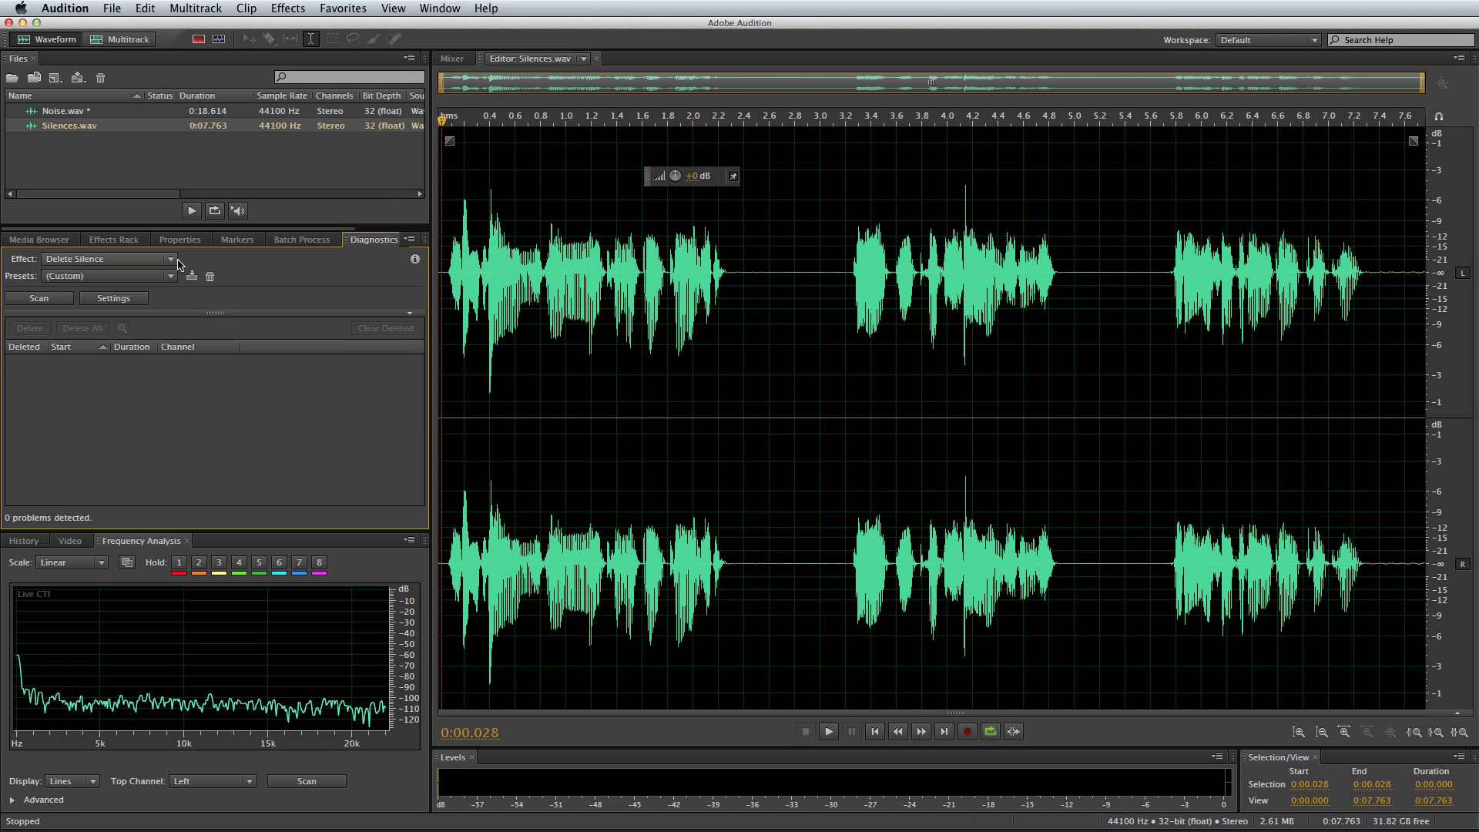
pyautogui.click(117, 259)
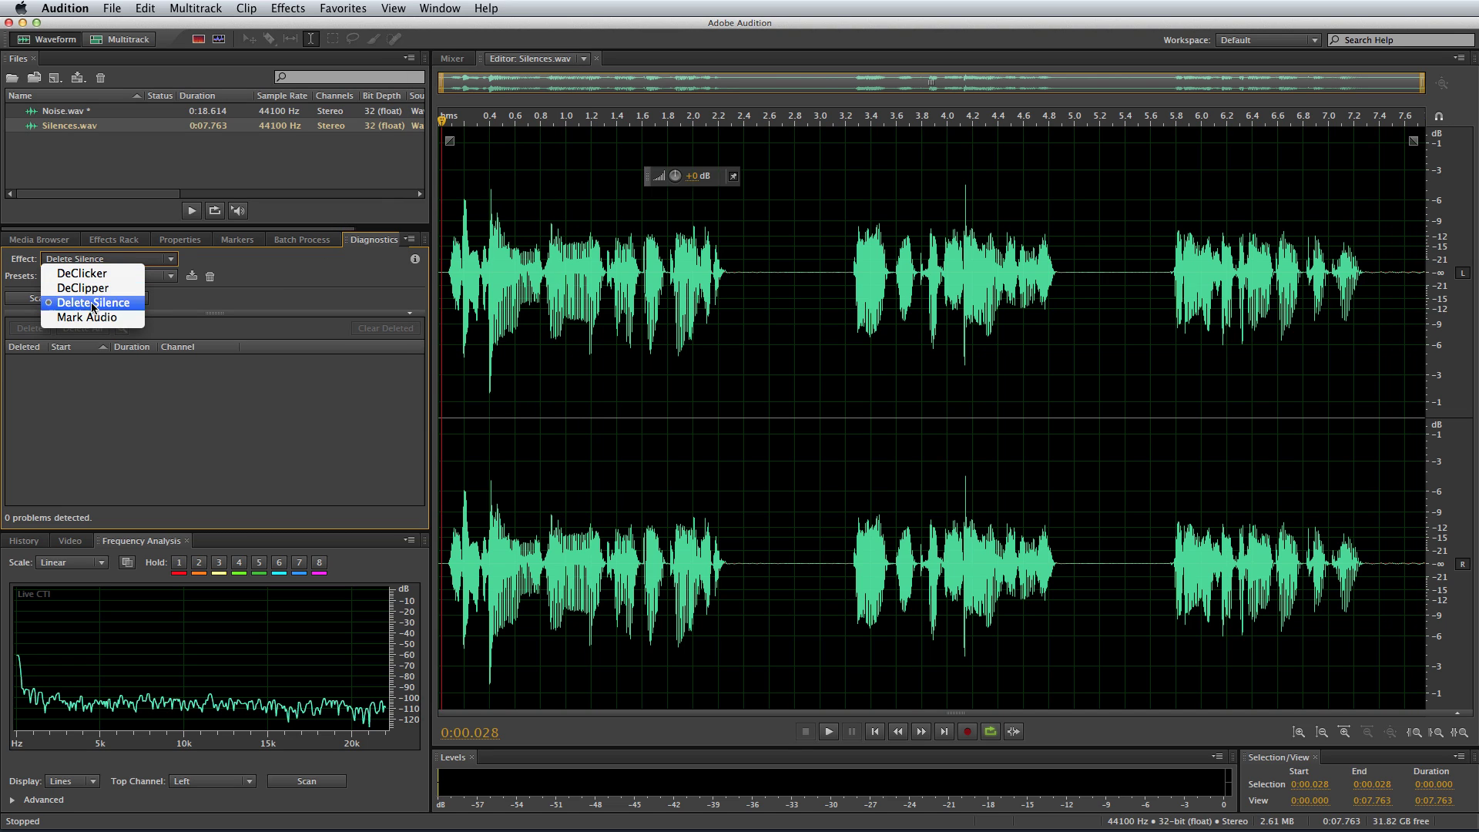
pyautogui.click(93, 302)
pyautogui.click(93, 278)
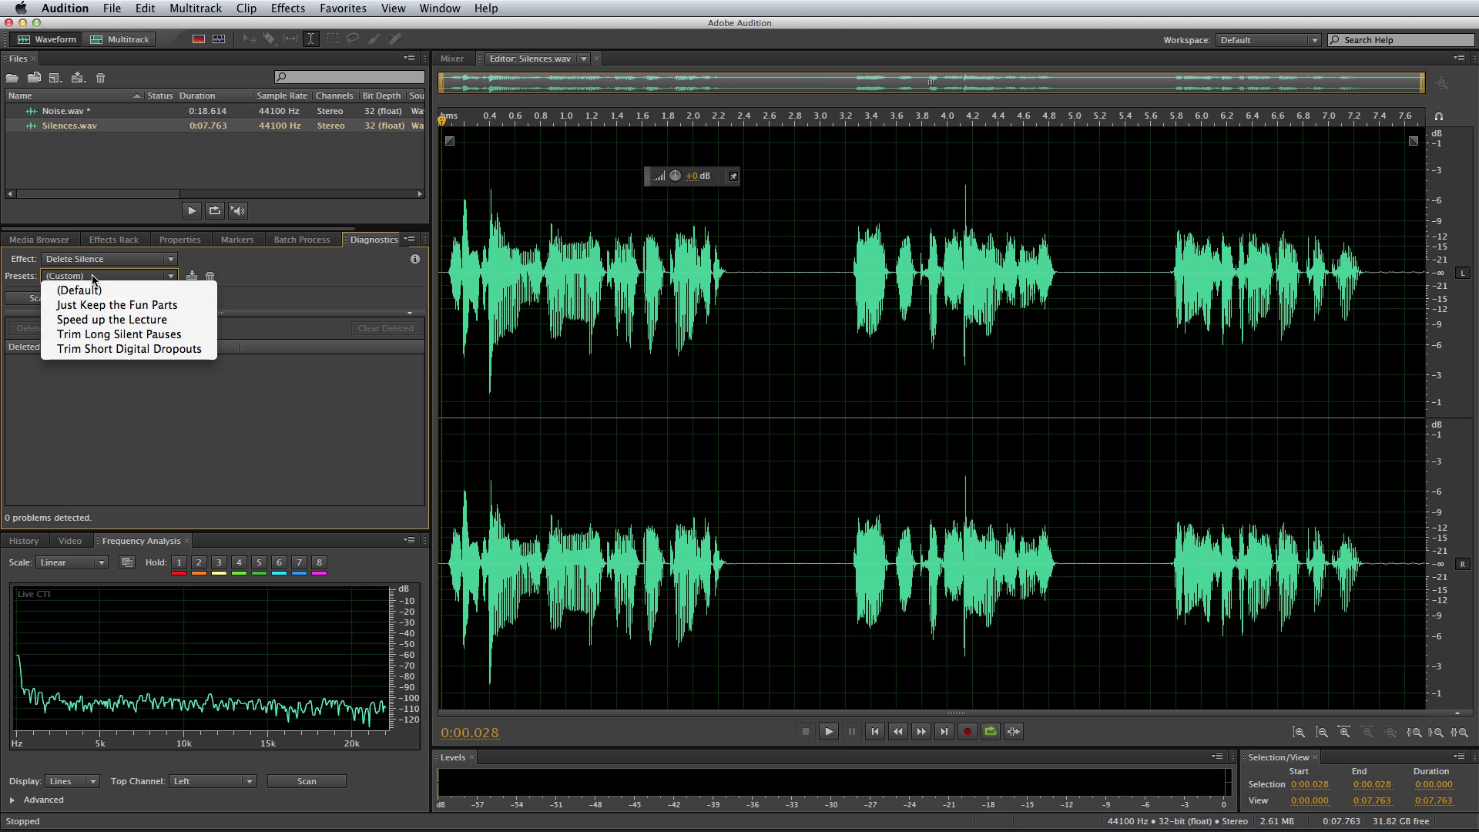
pyautogui.click(109, 336)
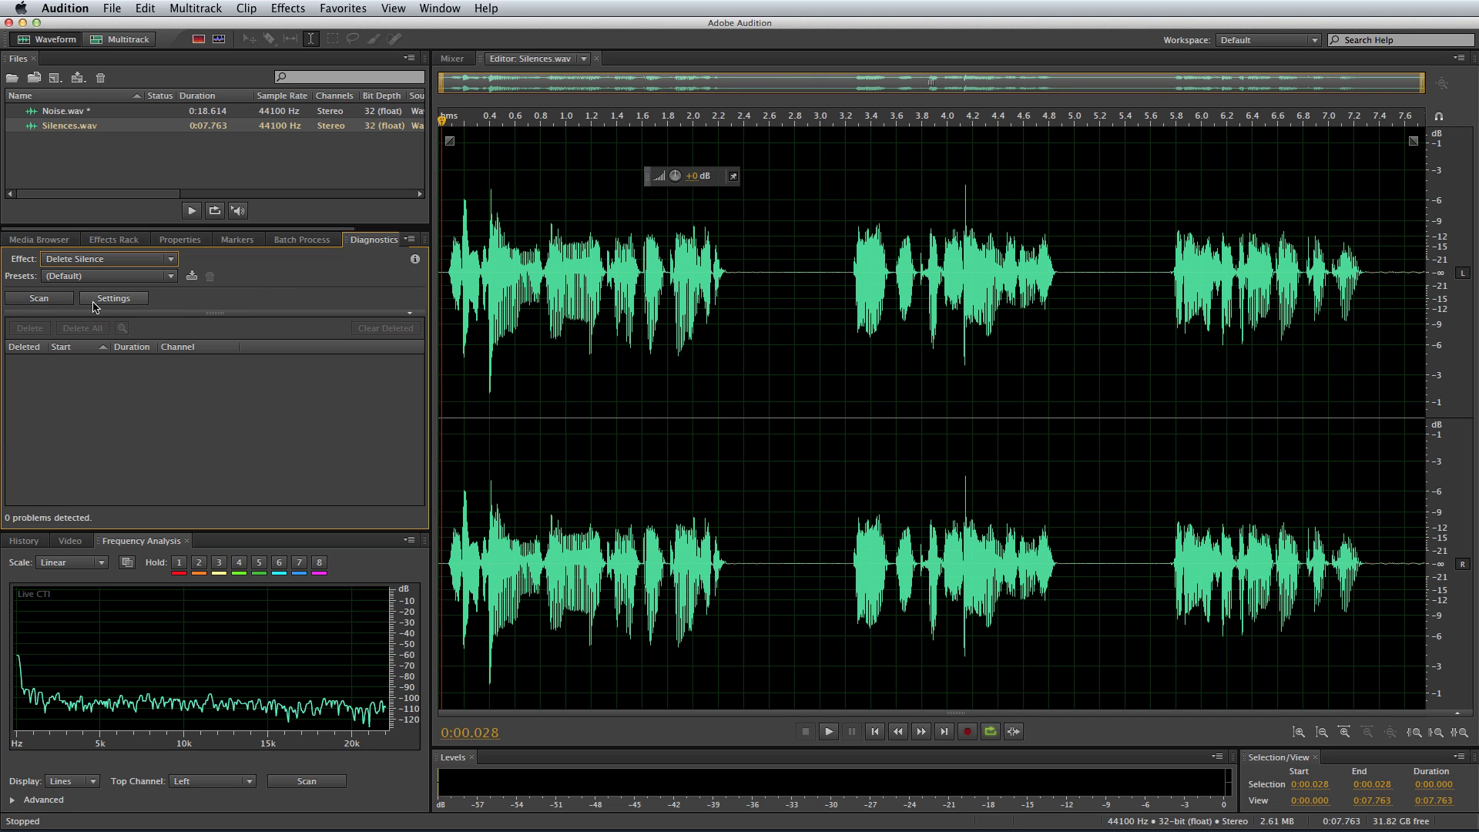
pyautogui.click(112, 301)
# Select the whole waveform, find levels, and set silences to shorten to 150 ms.
pyautogui.doubleClick(882, 353)
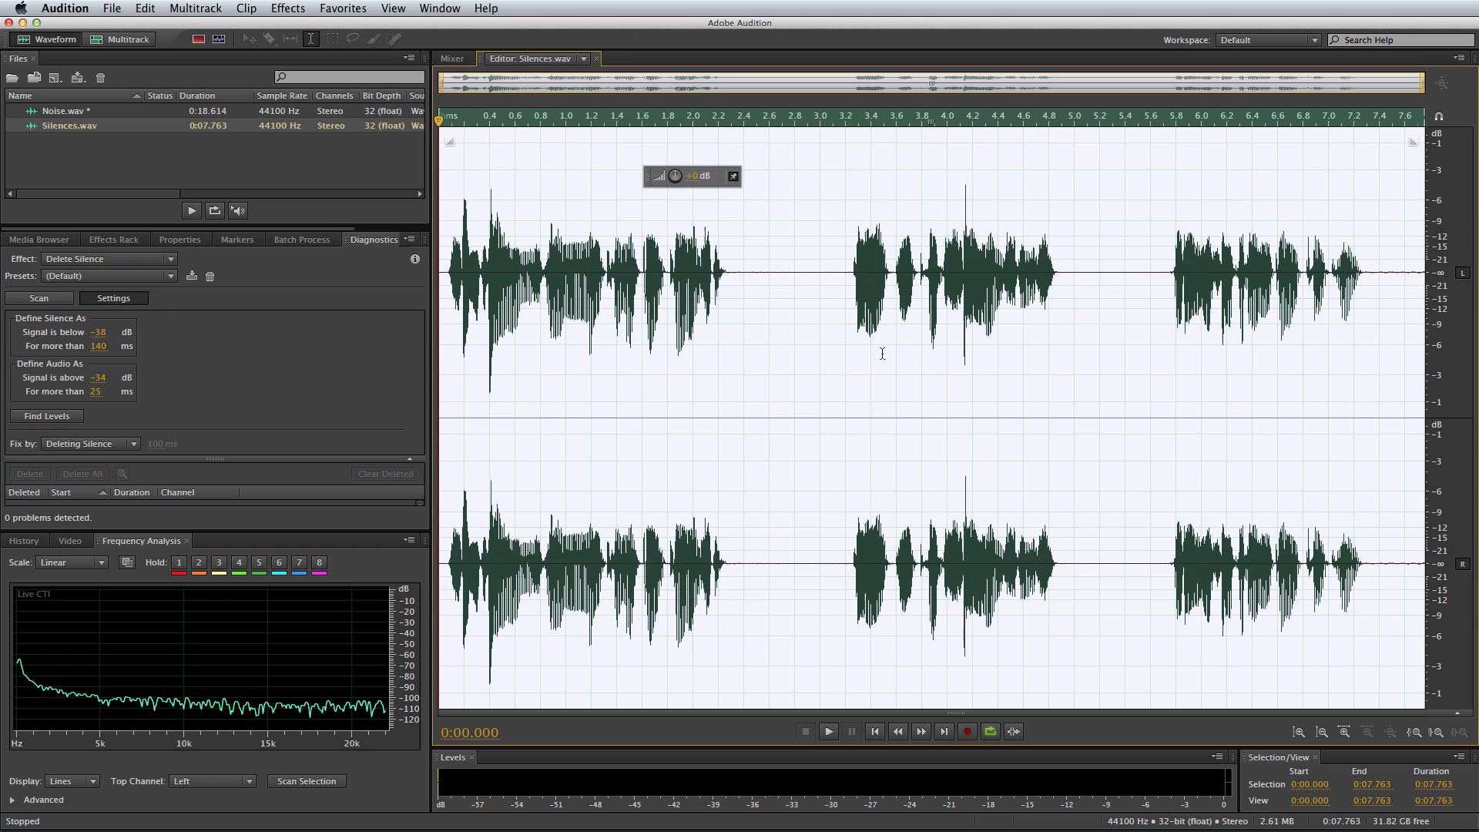
pyautogui.click(46, 417)
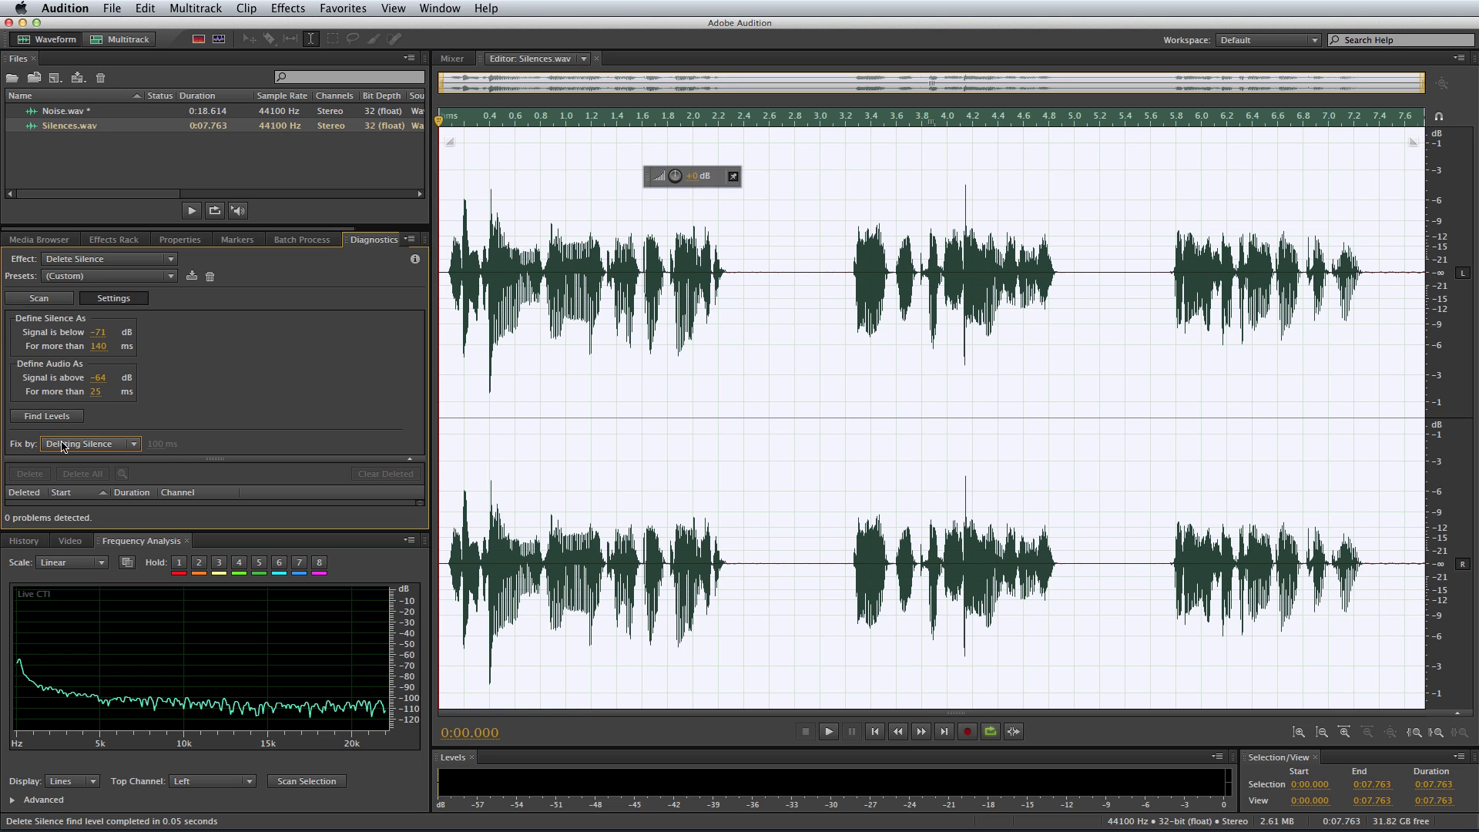
pyautogui.click(63, 446)
pyautogui.click(76, 472)
pyautogui.click(155, 444)
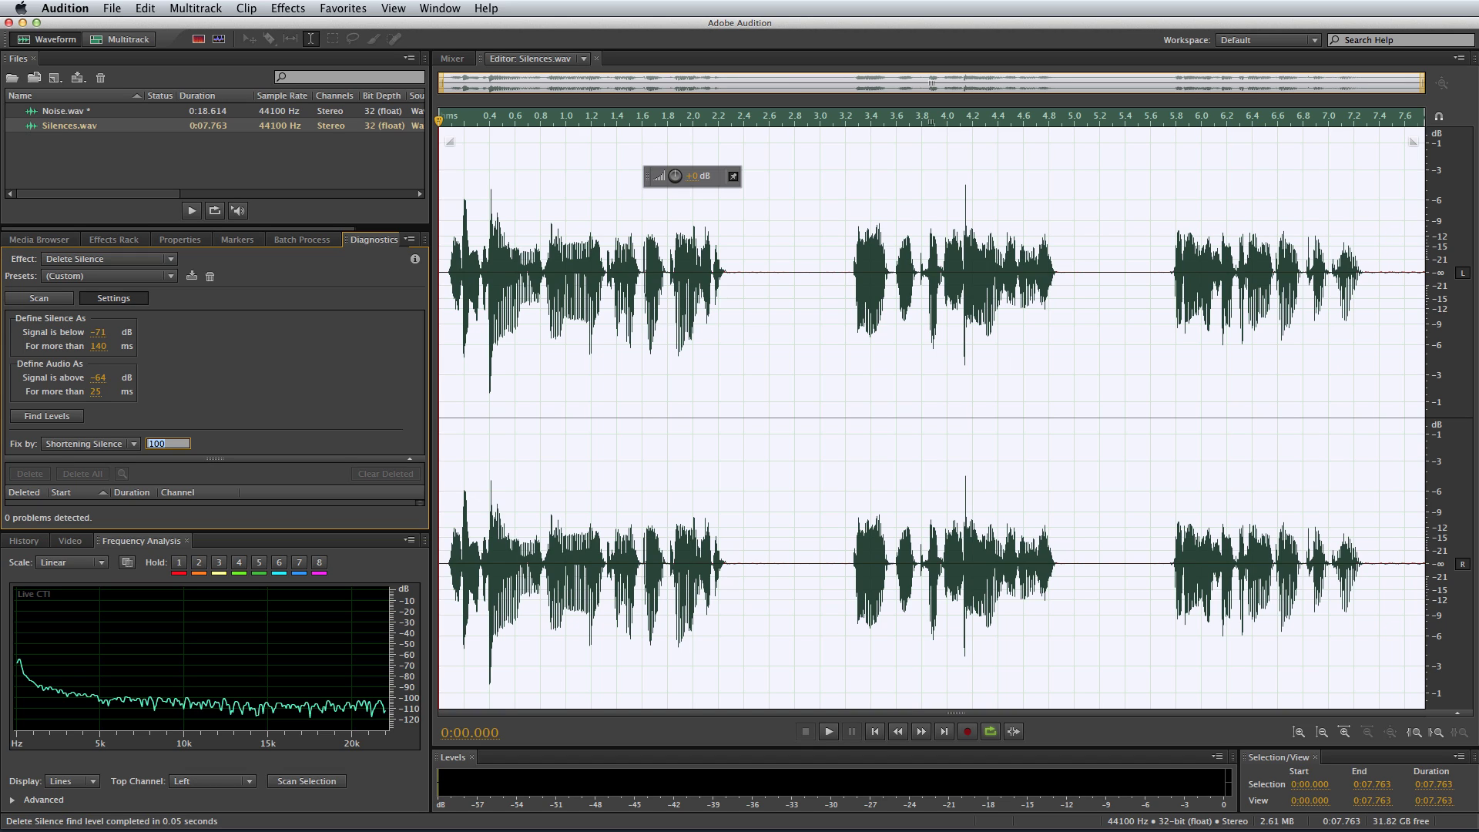
pyautogui.write('150')
pyautogui.press('Return')
# Scan for silences and shorten all three detected pauses.
pyautogui.click(35, 301)
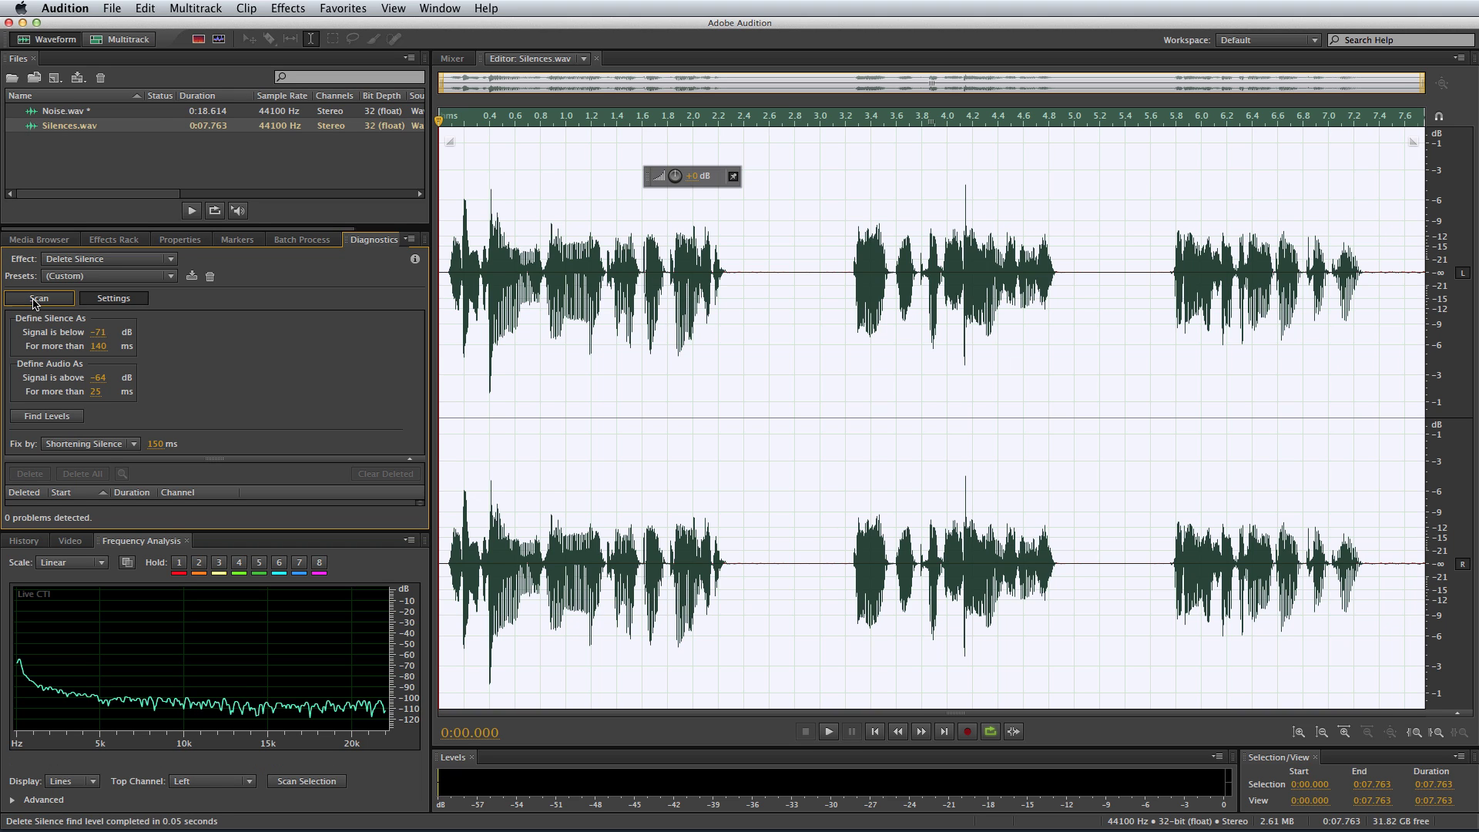
pyautogui.click(92, 301)
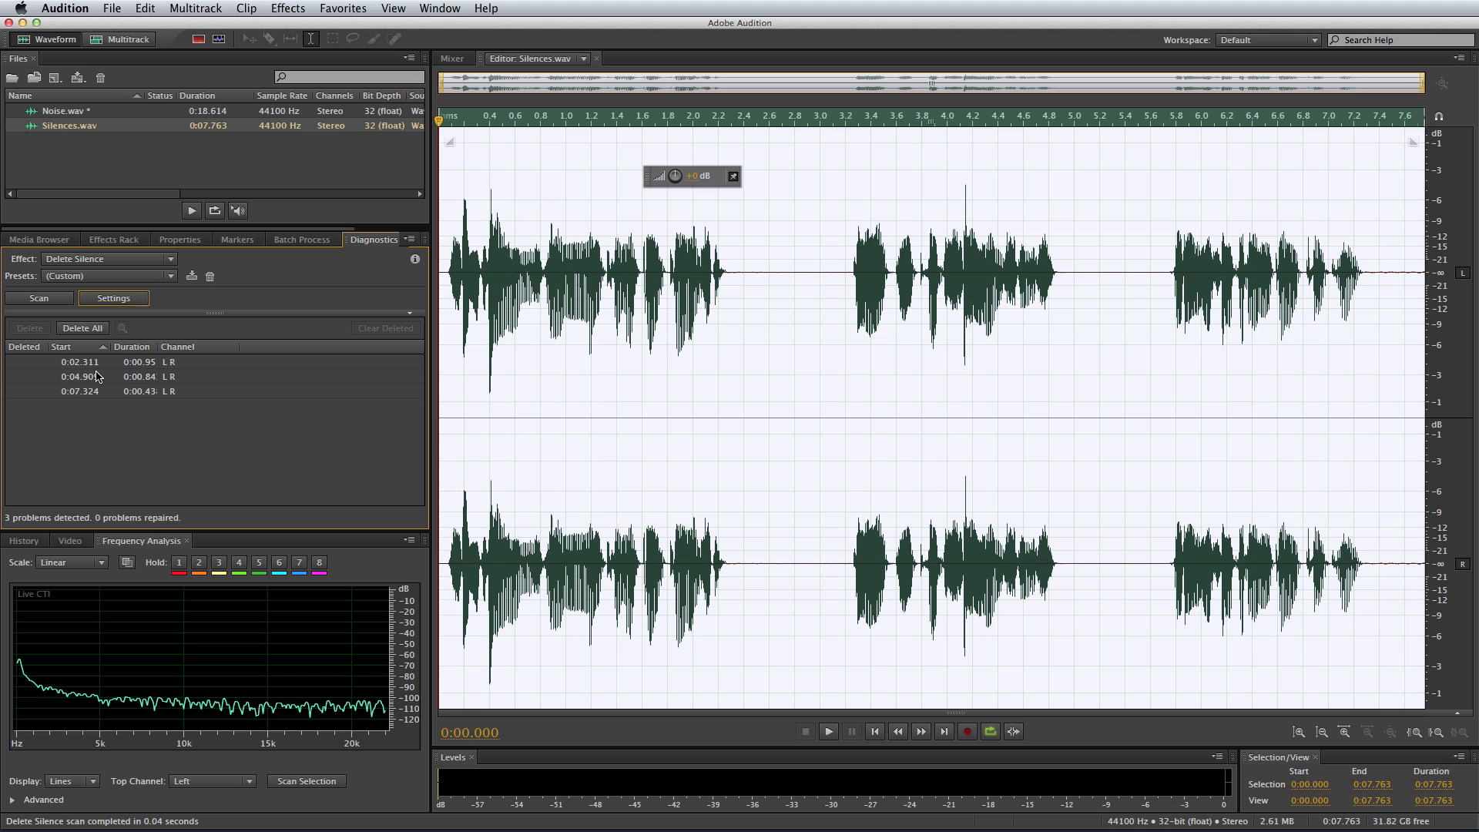
pyautogui.click(87, 330)
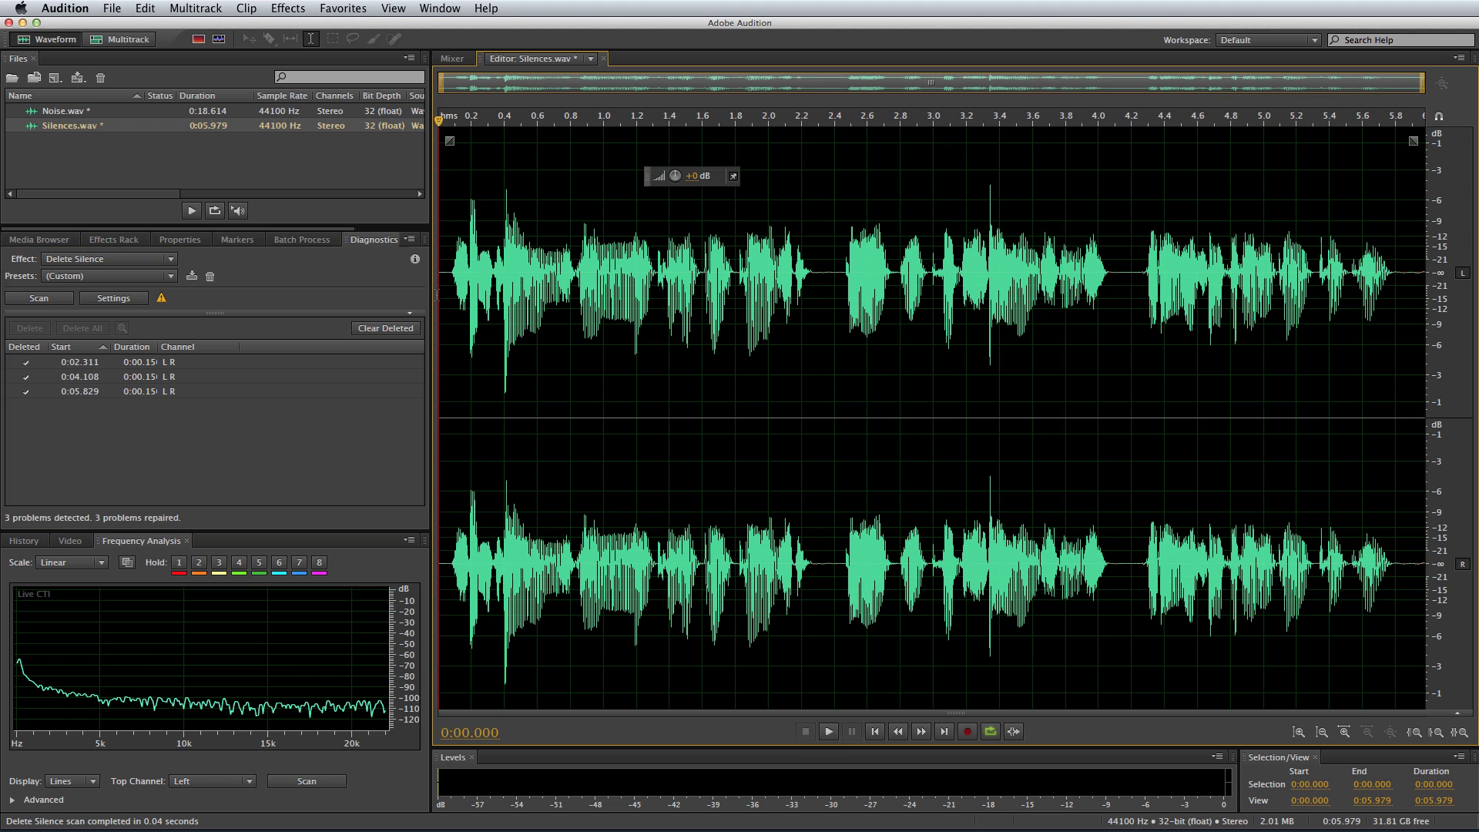
pyautogui.press('space')
# Insert 5 seconds of silence at 0:02.327 via Edit > Insert > Silence.
pyautogui.click(821, 260)
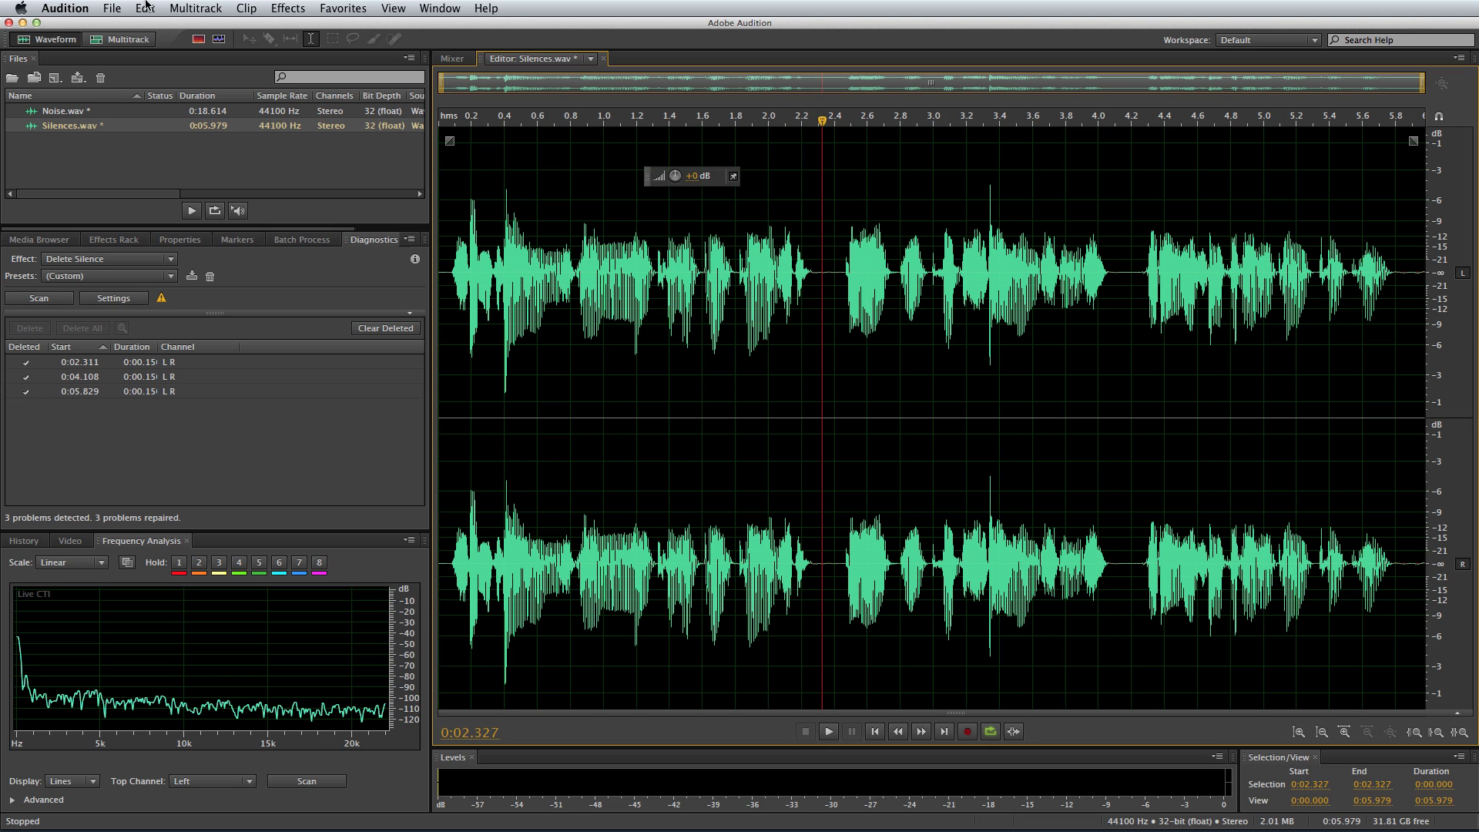
pyautogui.click(146, 9)
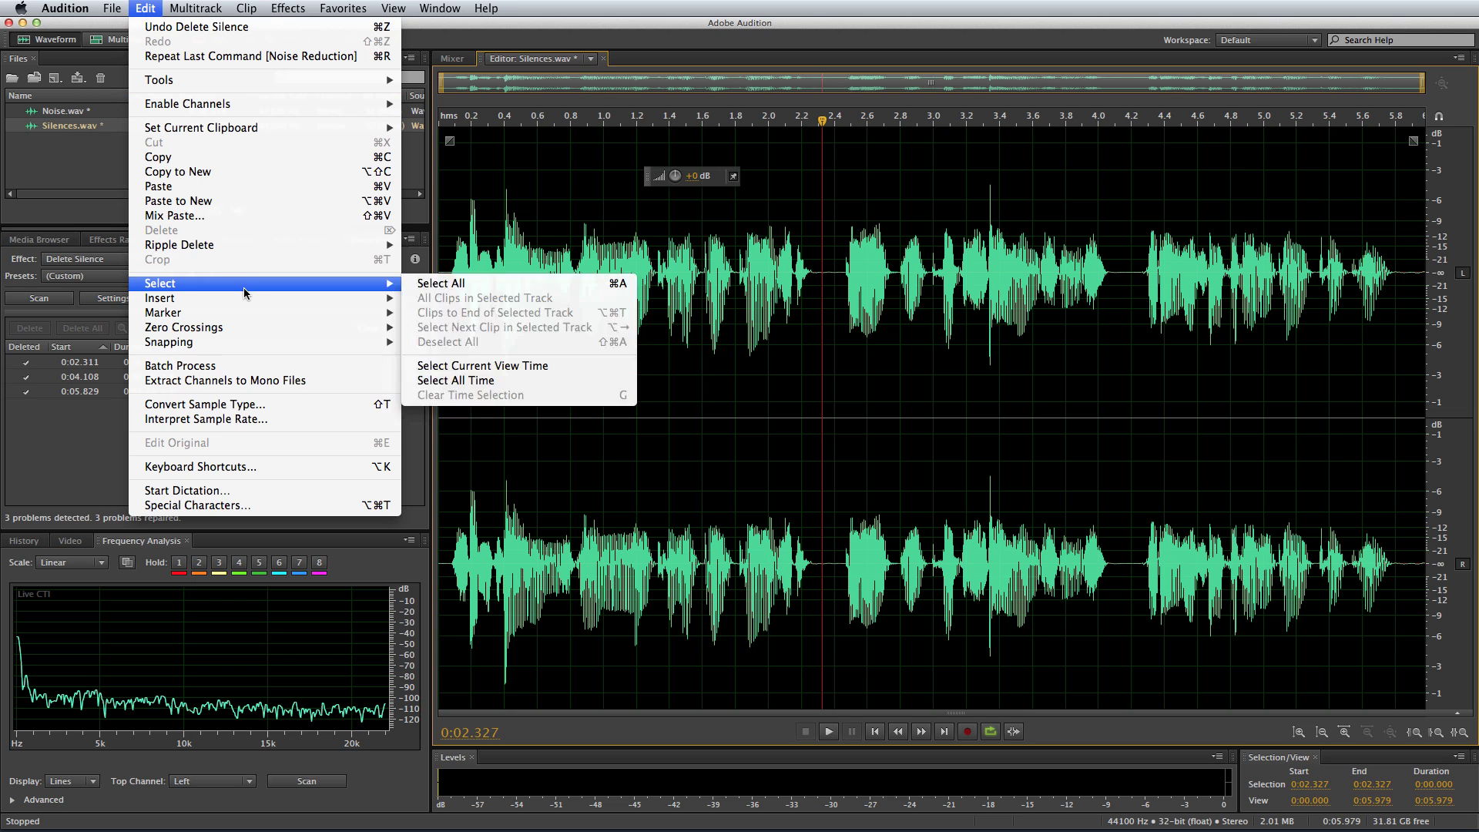
pyautogui.moveTo(254, 298)
pyautogui.click(447, 338)
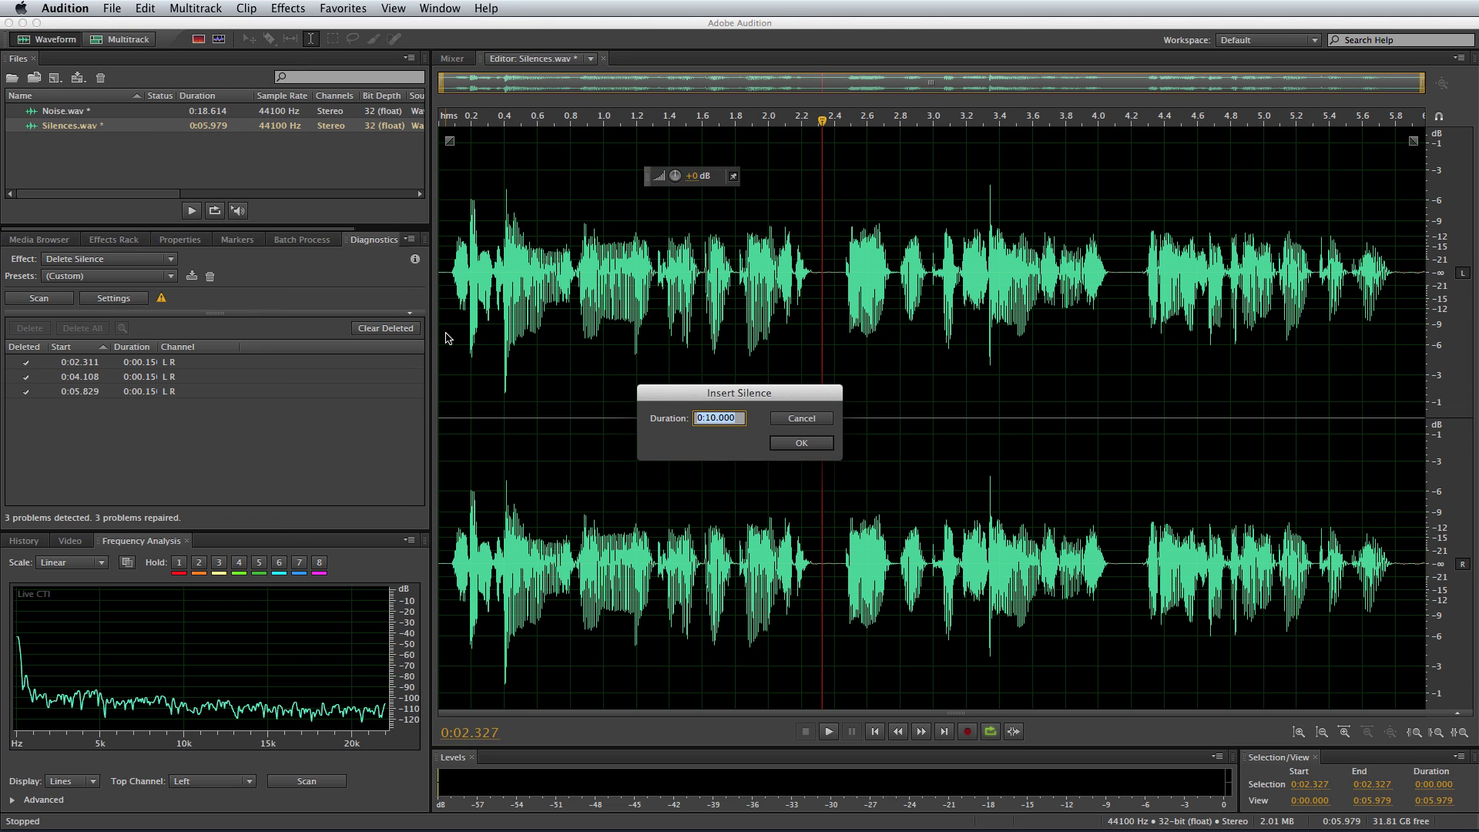
pyautogui.write('5')
pyautogui.press('Return')
pyautogui.click(799, 445)
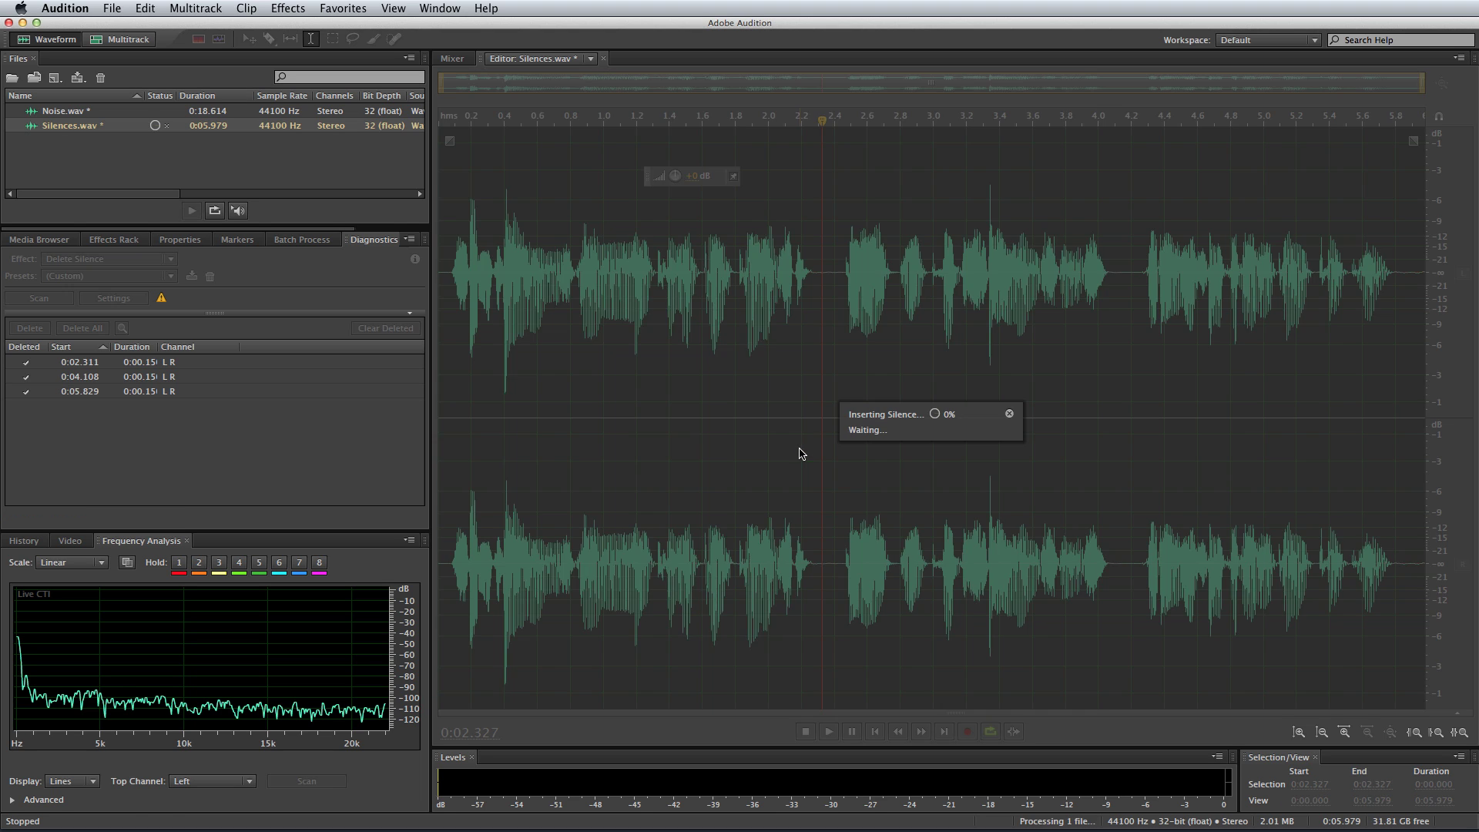